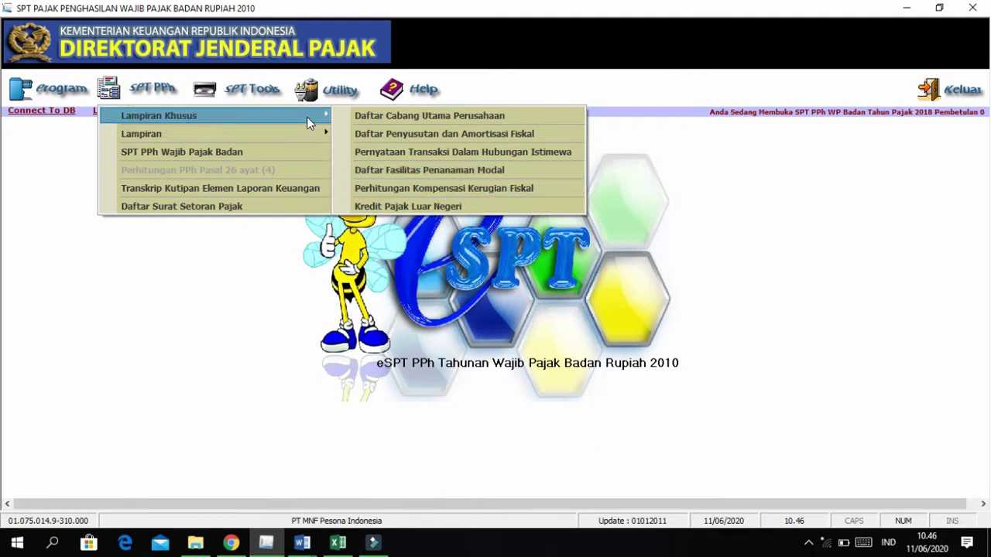
View the SPT PPh Wajib Pajak Badan form and close it, then open the Kredit Pajak Luar Negeri special attachment.
click(286, 151)
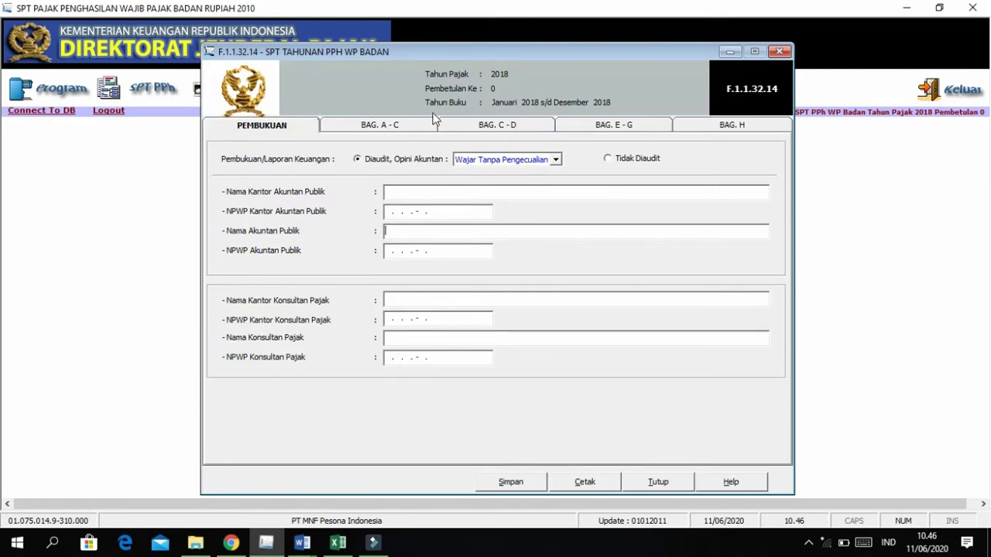
click(777, 54)
click(132, 99)
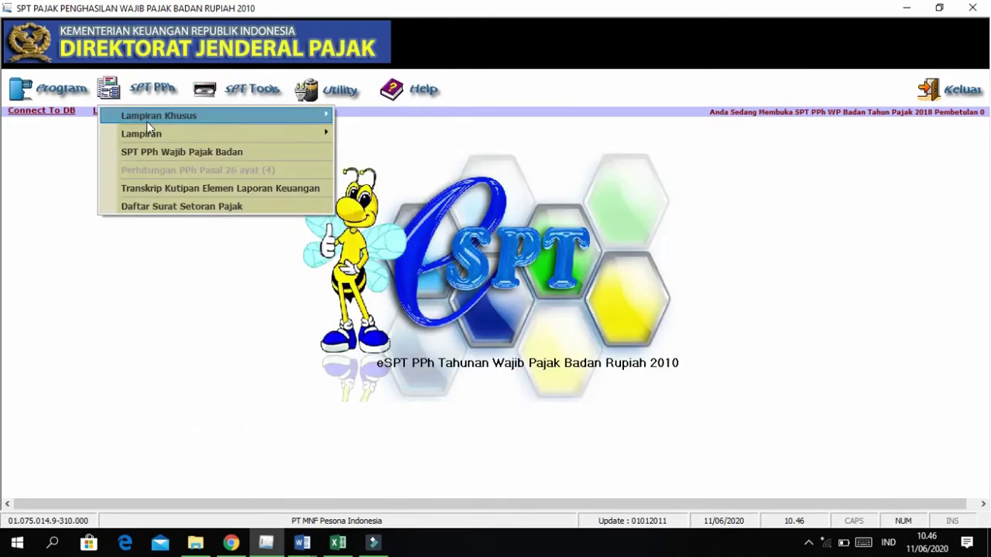
mouse_move(220, 114)
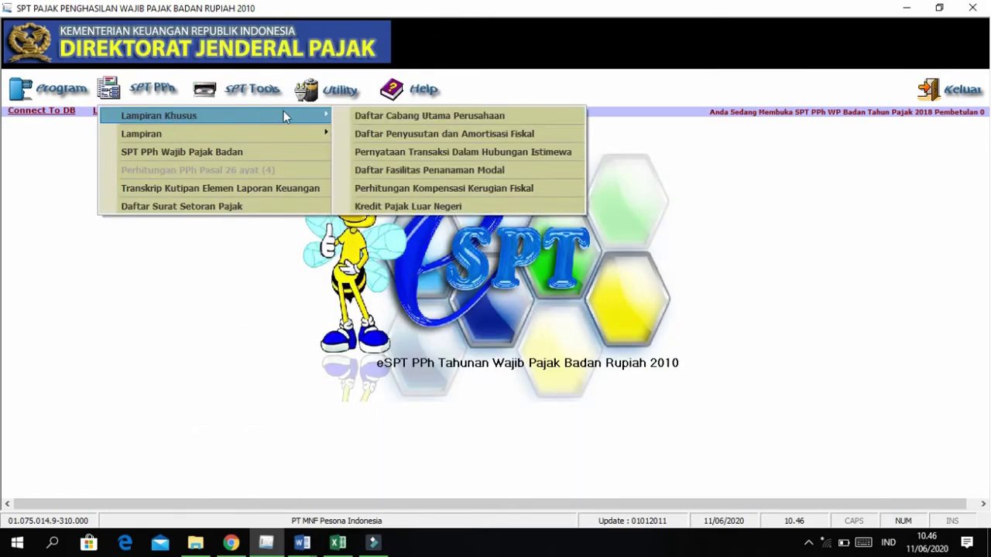
click(398, 207)
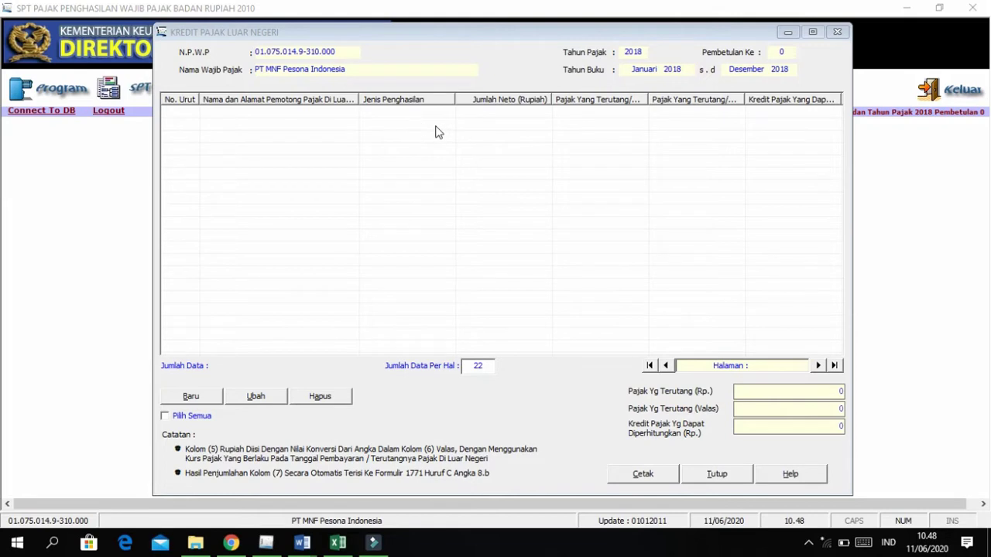
click(366, 173)
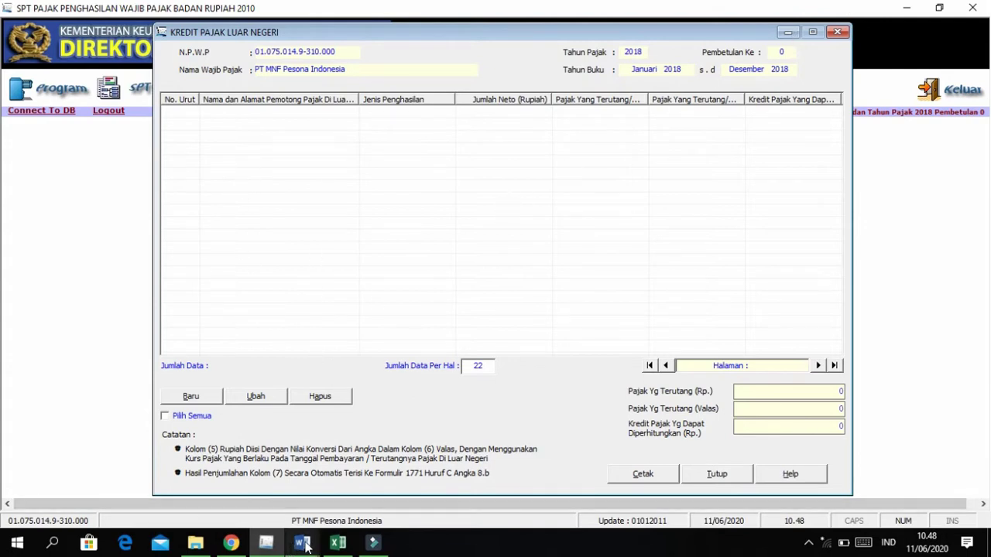
Switch to the Word case document and examine the foreign dividend income item, including its exchange rate and the Thai tax withheld.
mouse_move(302, 519)
click(367, 494)
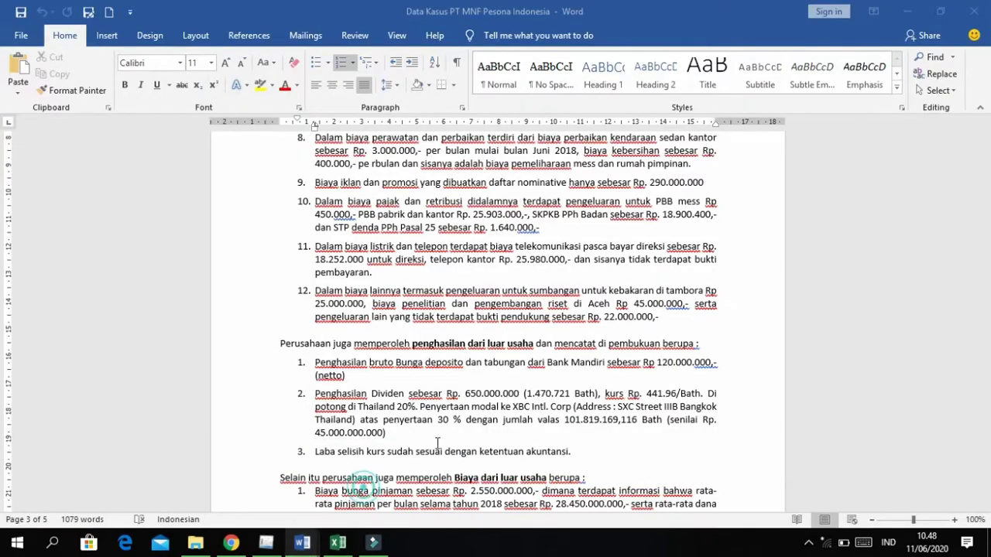
scroll(447, 312, up, 5)
scroll(447, 312, down, 10)
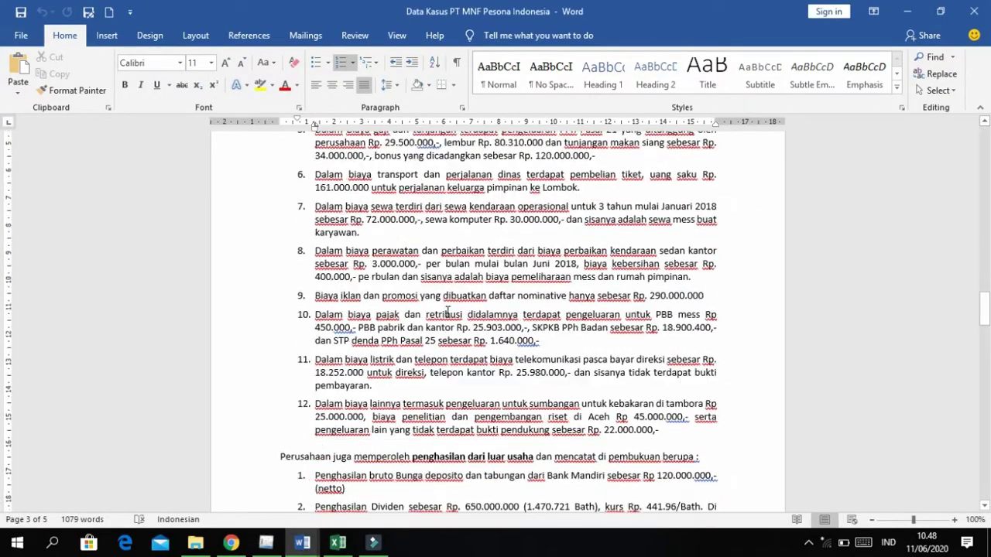
scroll(368, 284, up, 2)
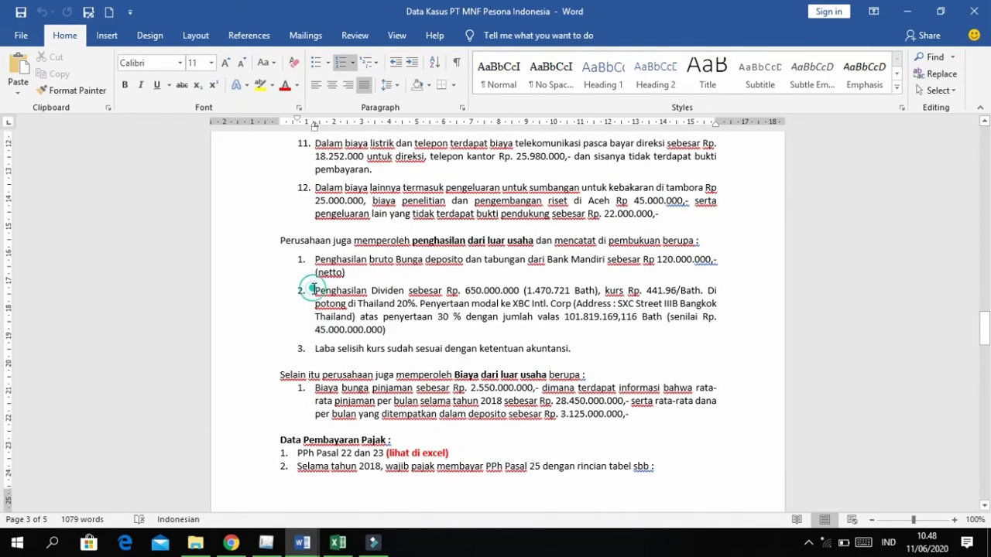
drag(314, 290, 701, 292)
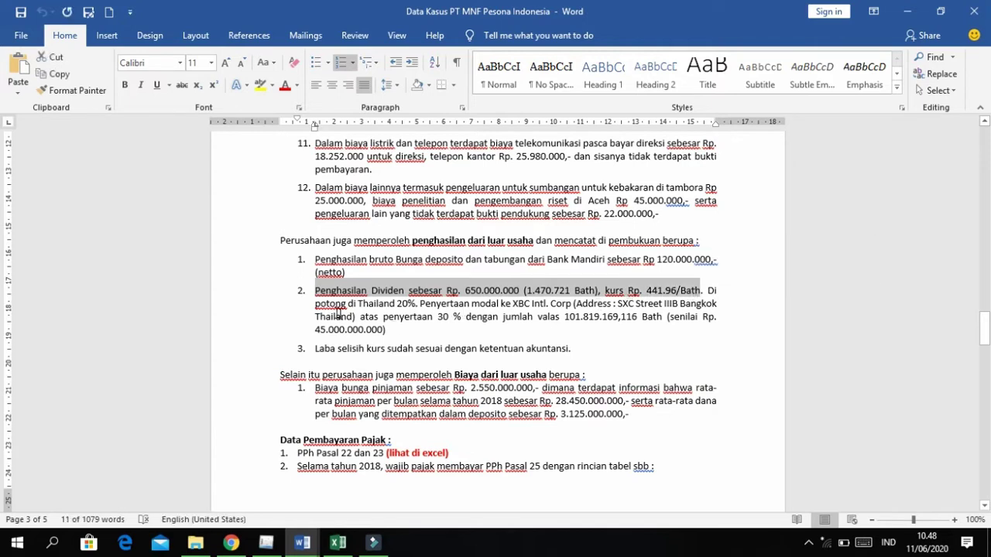
drag(408, 305, 570, 305)
click(551, 305)
click(540, 328)
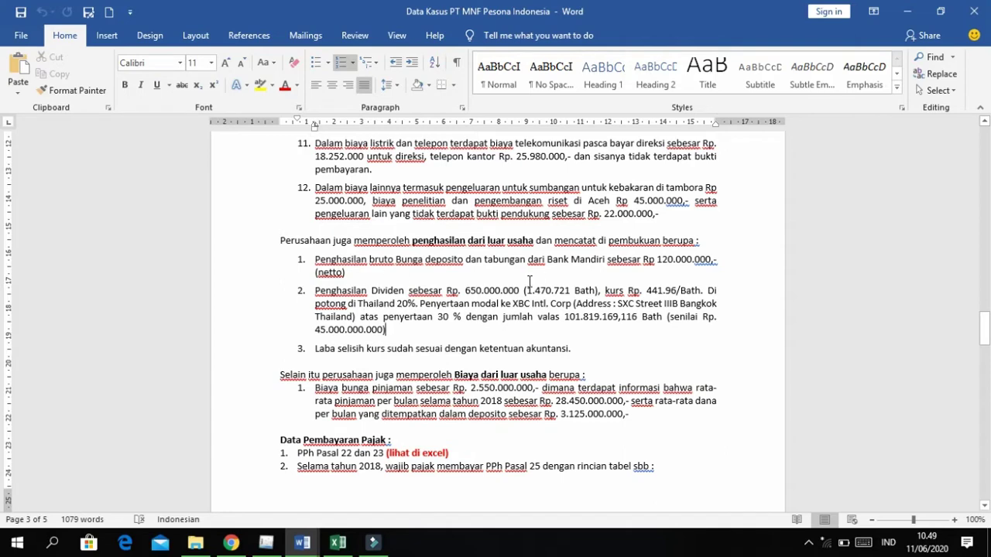
drag(395, 302, 428, 306)
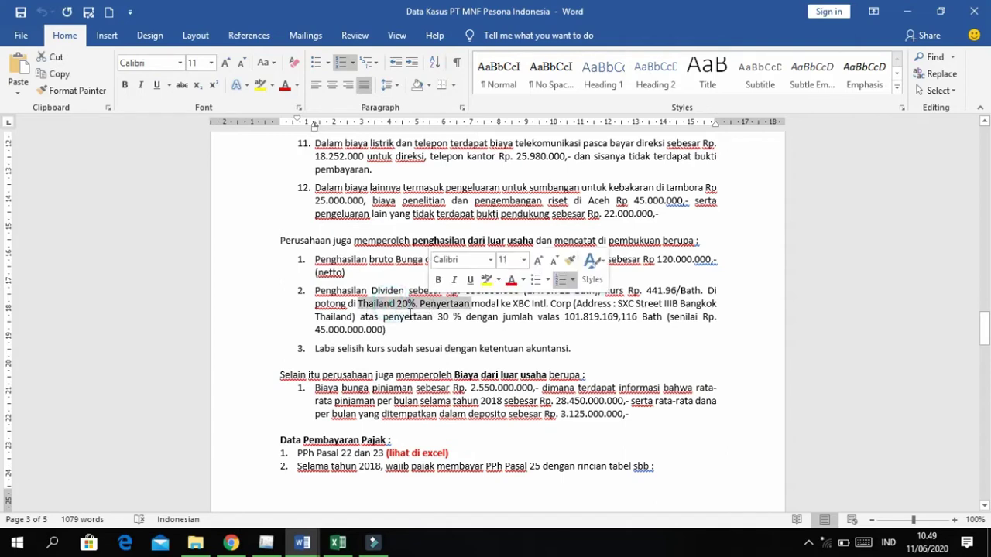
click(396, 322)
scroll(391, 328, up, 1)
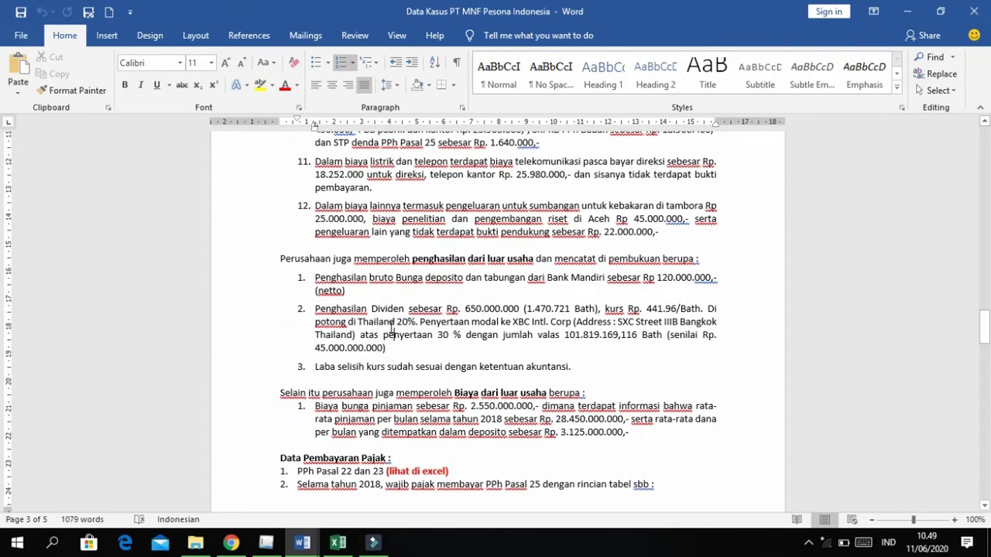
Switch back to eSPT, place it side by side with the case document, and start a new foreign tax credit entry.
key(alt+Tab)
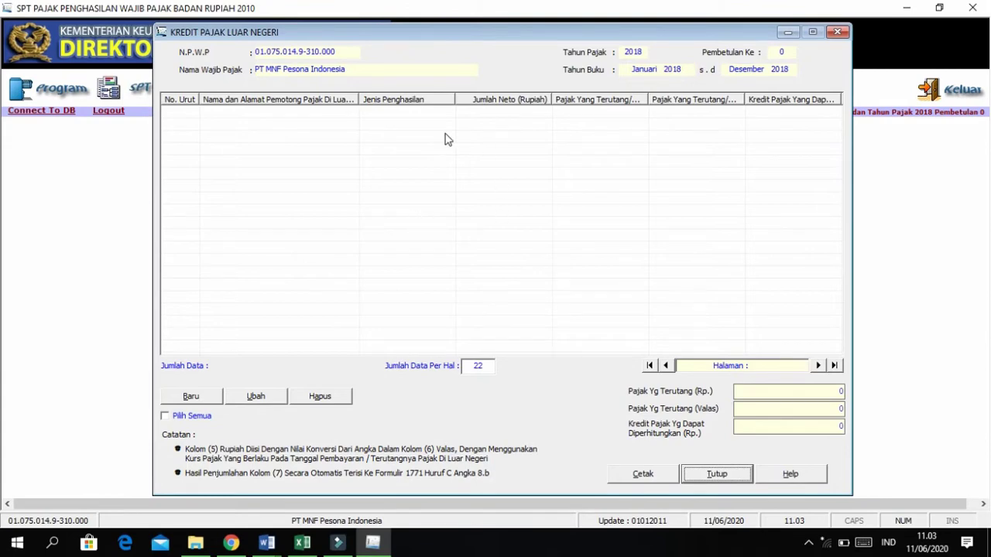
key(super+Left)
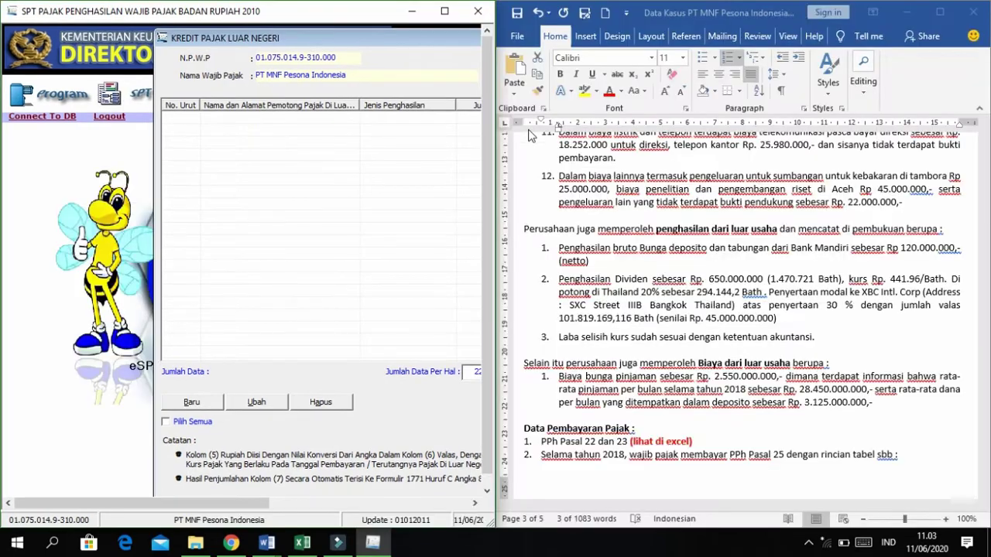
drag(354, 51, 266, 52)
click(107, 407)
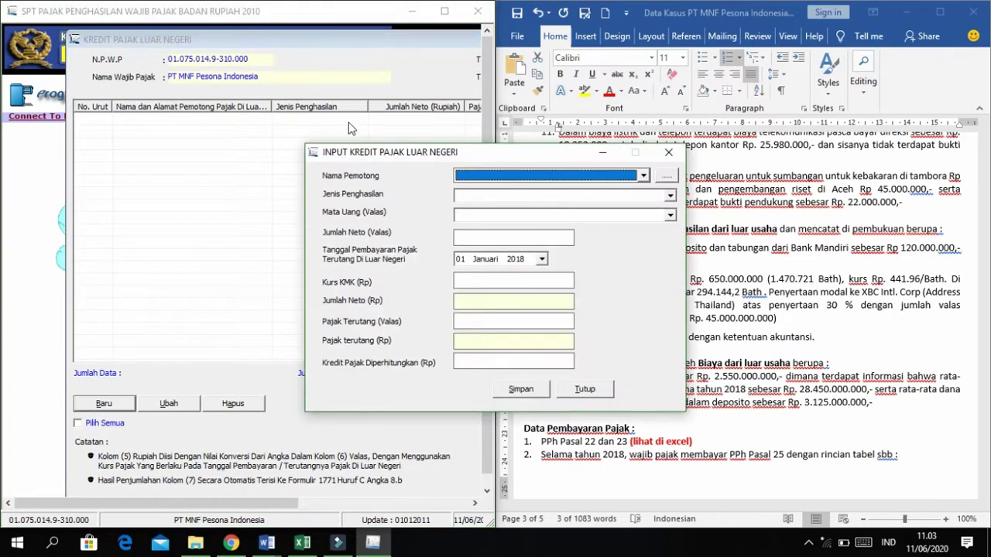
drag(369, 146, 138, 118)
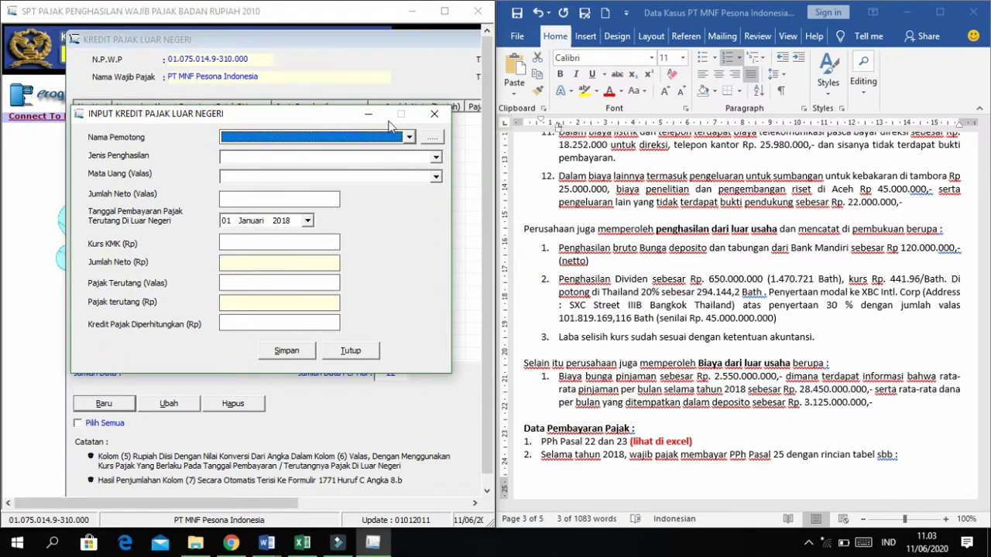
Add XBC Intl. Corp with its Bangkok address as a foreign withholder reference, save it, and close the reference form.
click(433, 142)
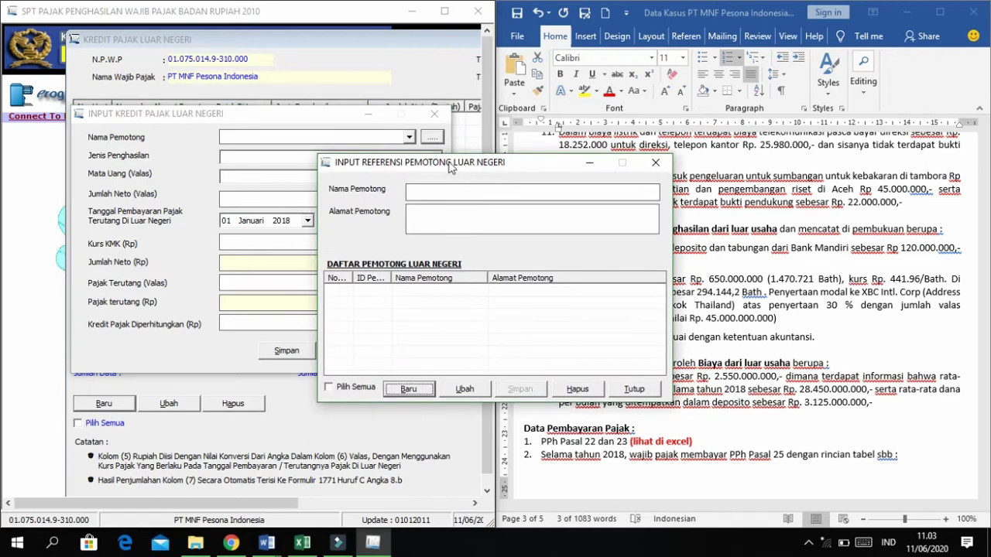
drag(439, 161, 208, 97)
click(182, 323)
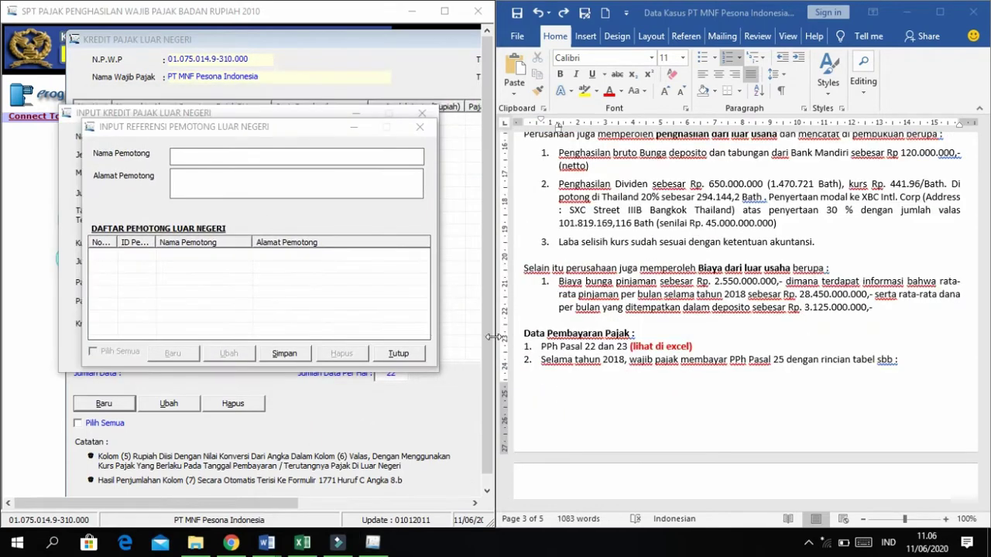
click(464, 326)
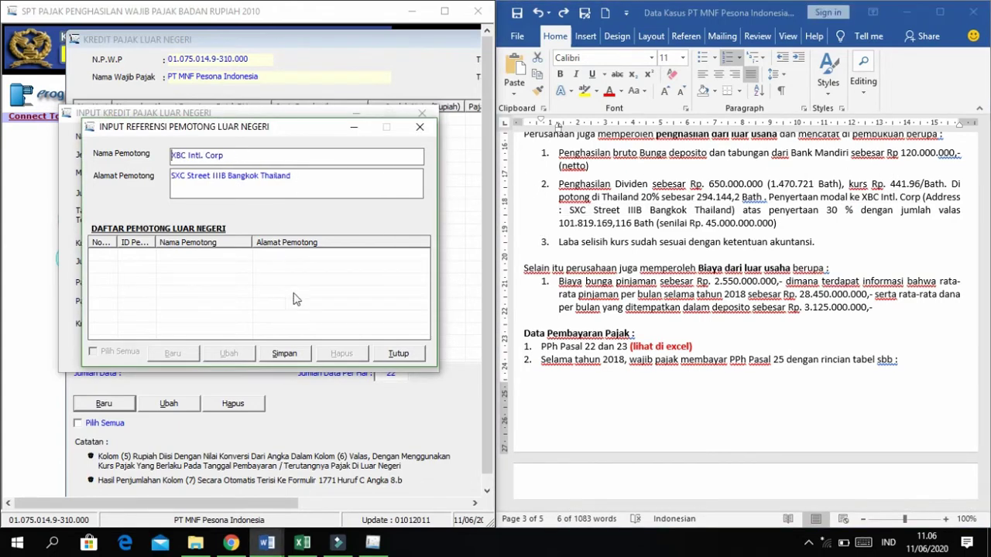
click(294, 356)
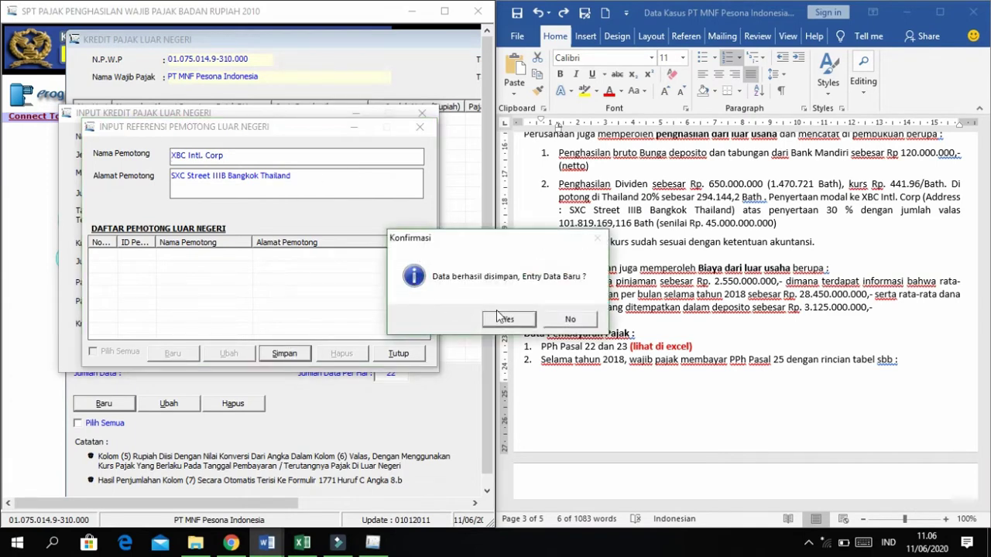
click(570, 320)
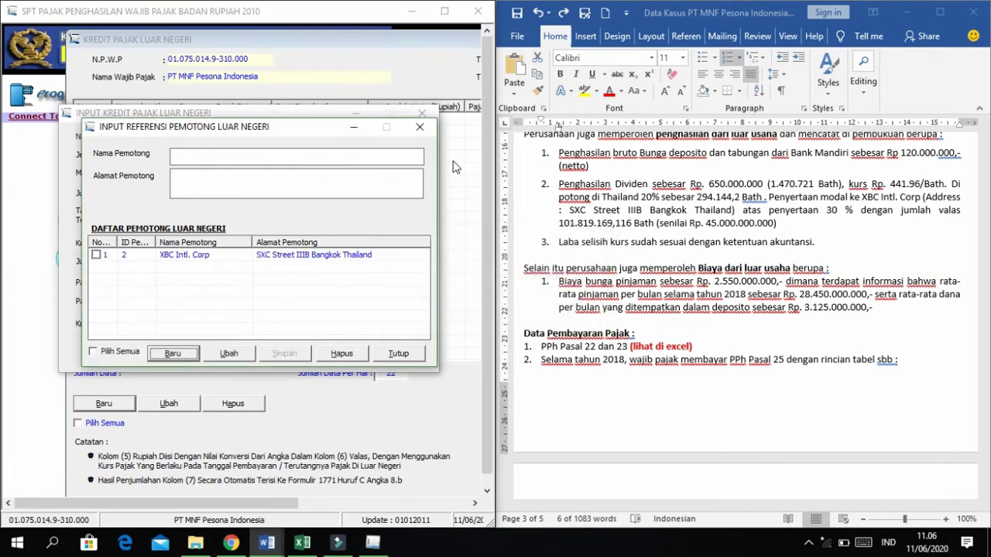
click(420, 128)
Choose XBC Intl. Corp as the Nama Pemotong and Dividen as the Jenis Penghasilan, following the case document.
click(397, 137)
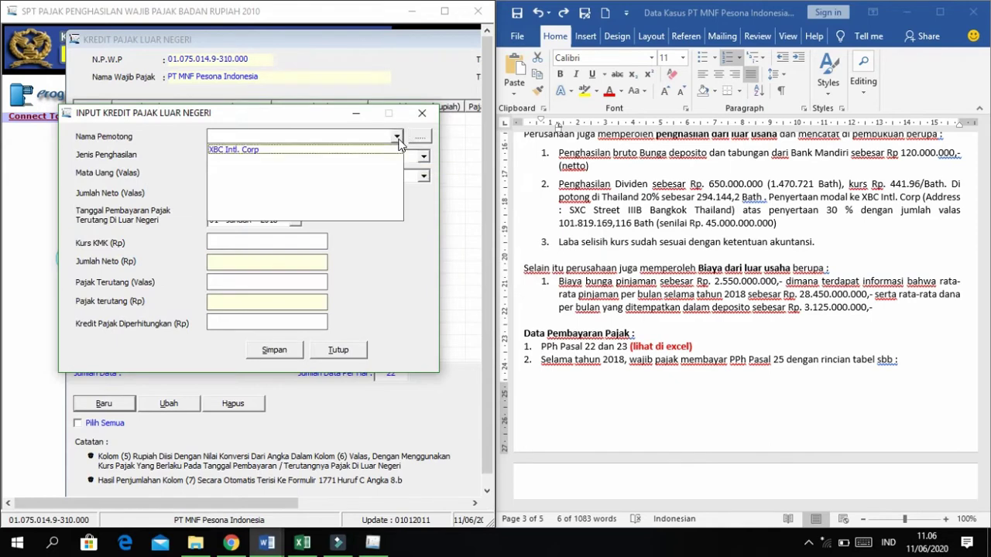
click(300, 152)
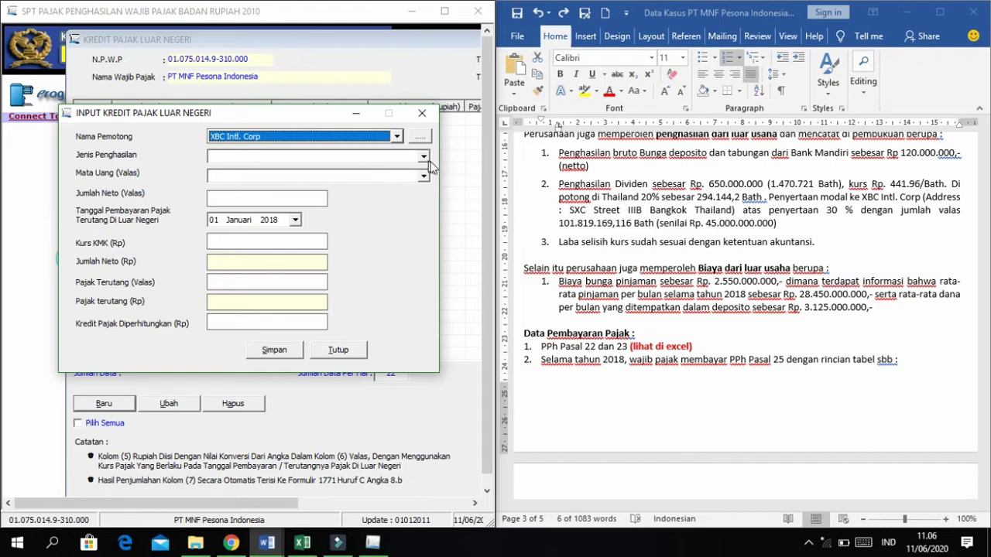
click(622, 187)
scroll(598, 190, right, 2)
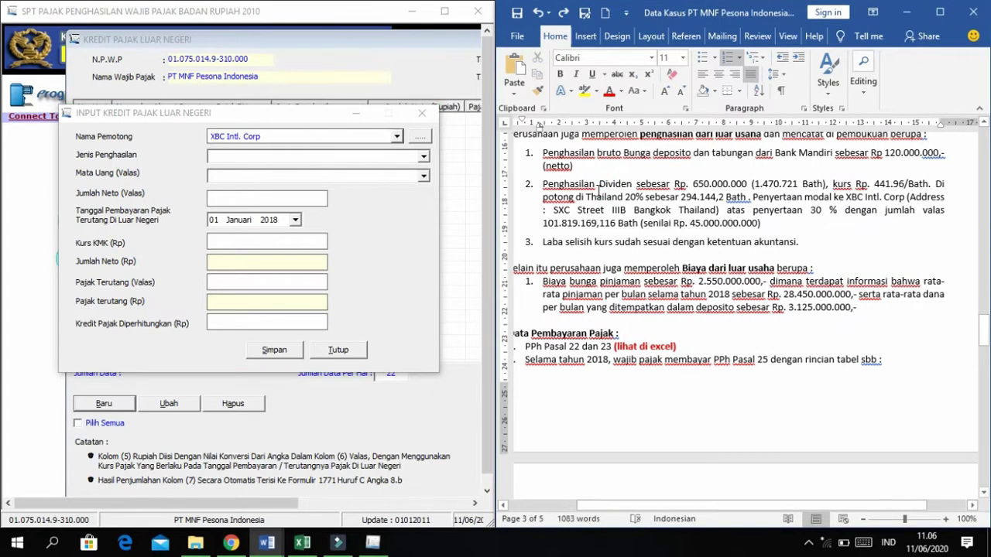
drag(548, 184, 667, 186)
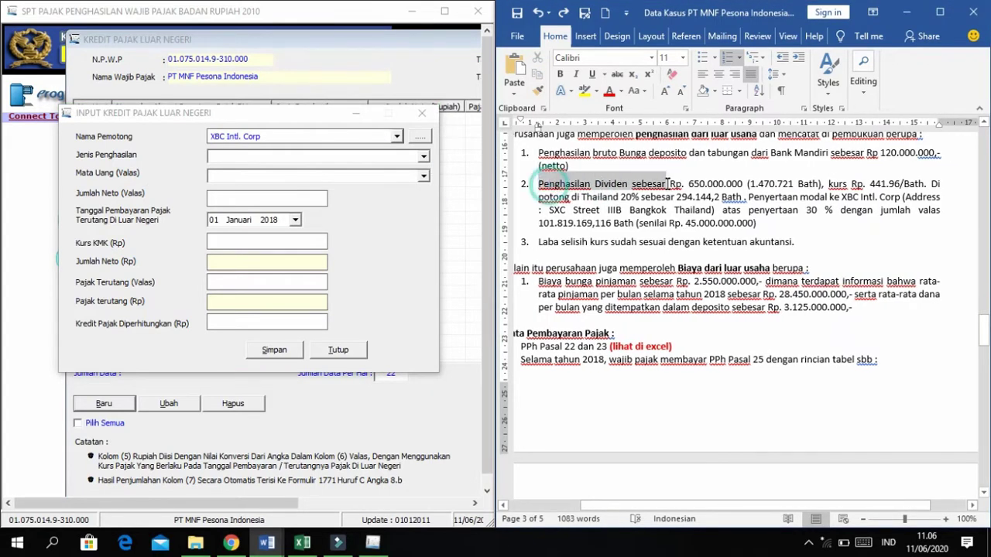
click(424, 158)
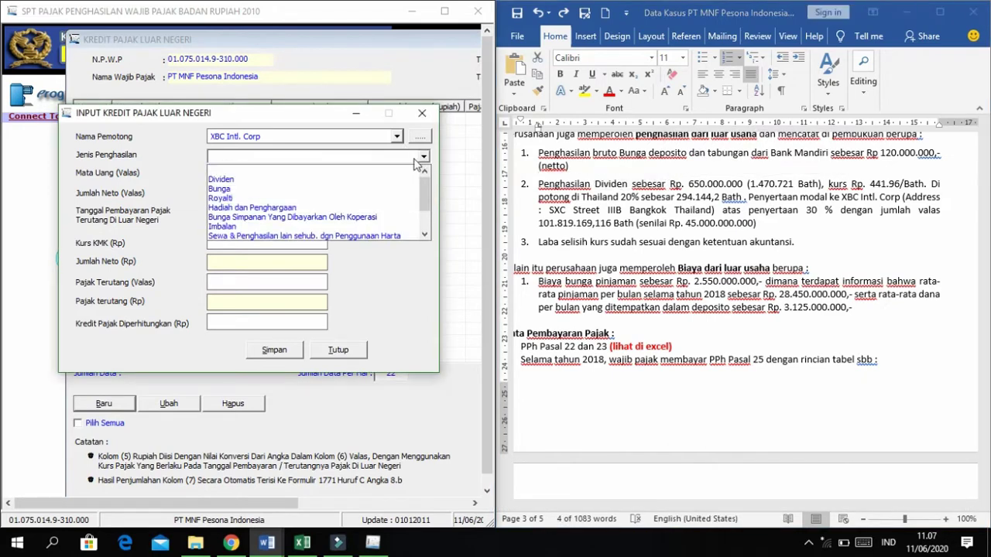
scroll(306, 212, down, 3)
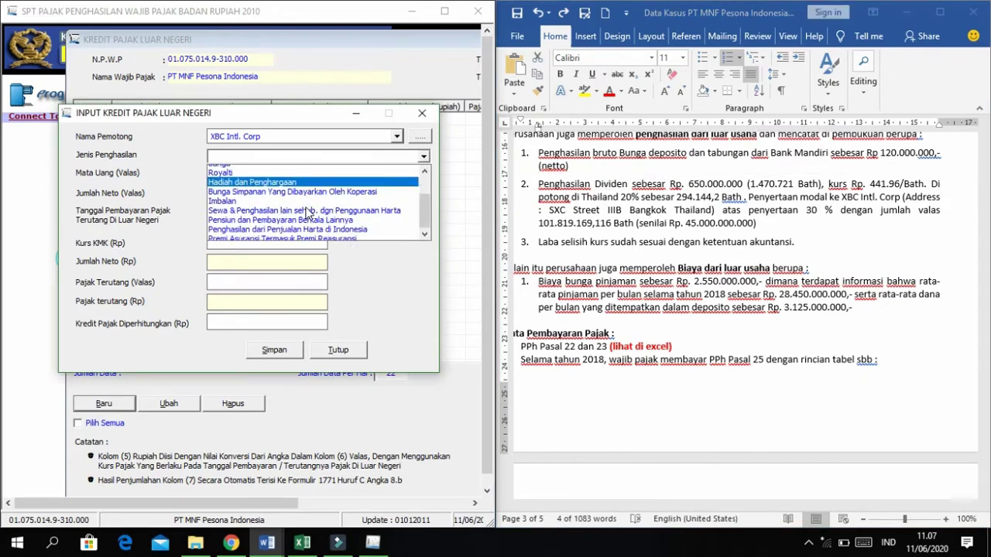
scroll(307, 213, up, 3)
scroll(308, 213, down, 2)
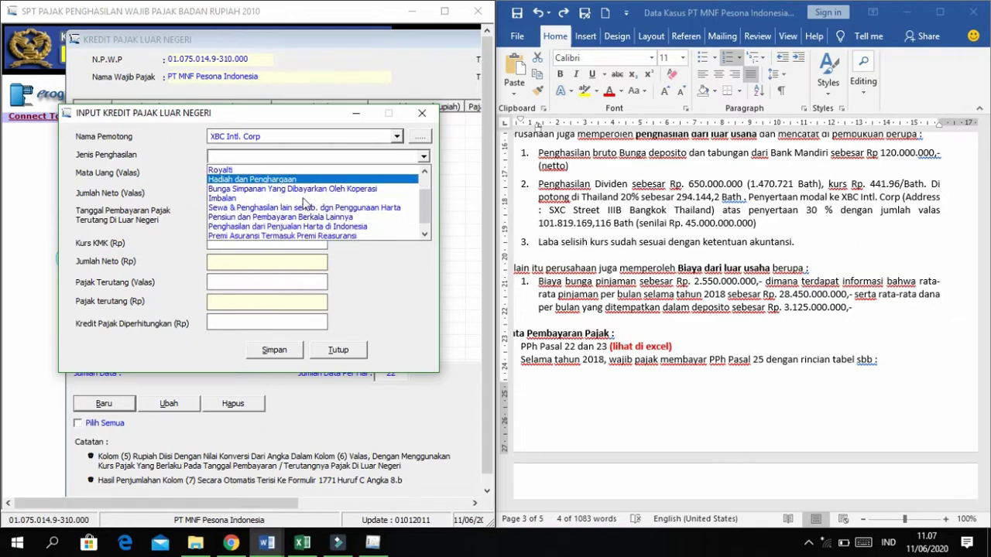
scroll(264, 217, up, 2)
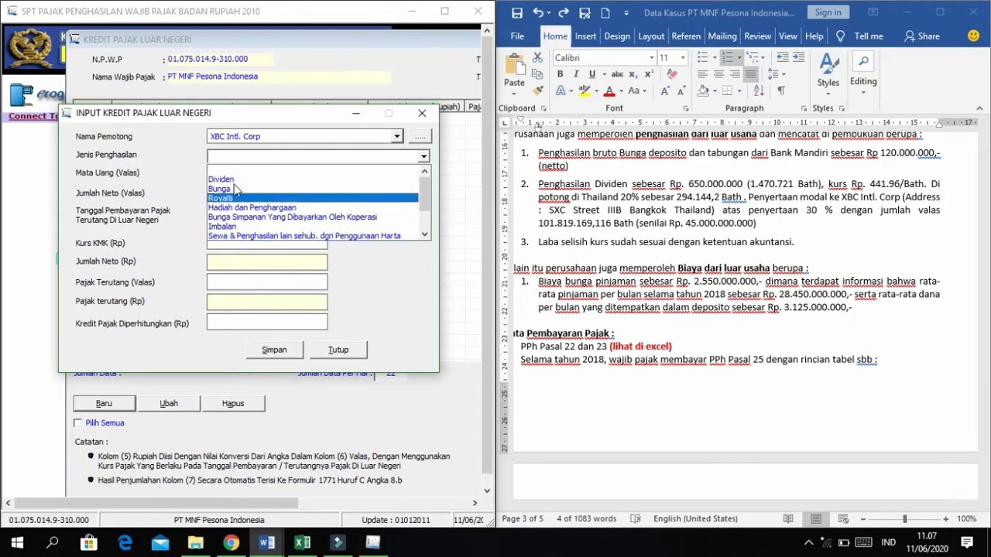
click(236, 177)
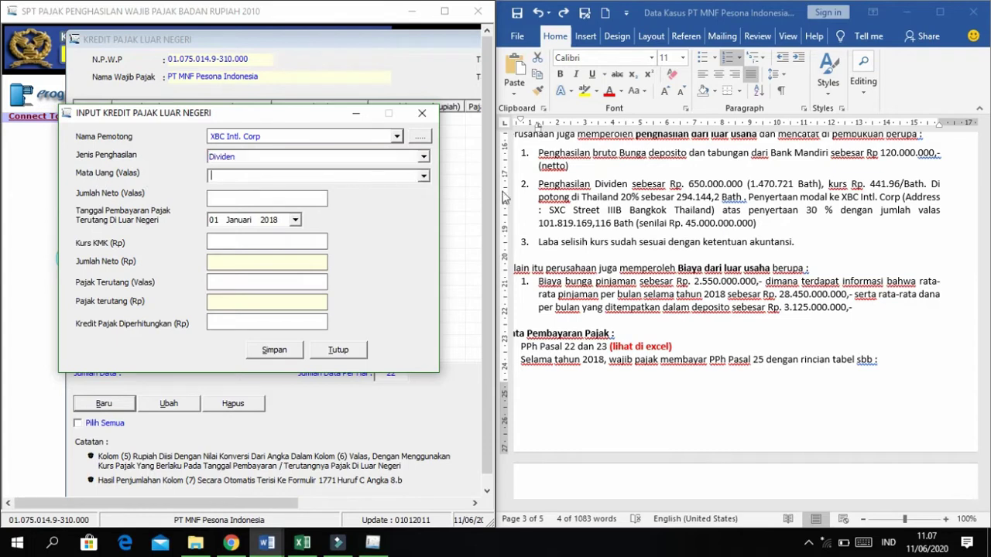
Set the foreign currency (Mata Uang Valas) of the dividend entry to Bath Thailand (BATH).
click(688, 186)
scroll(784, 193, right, 1)
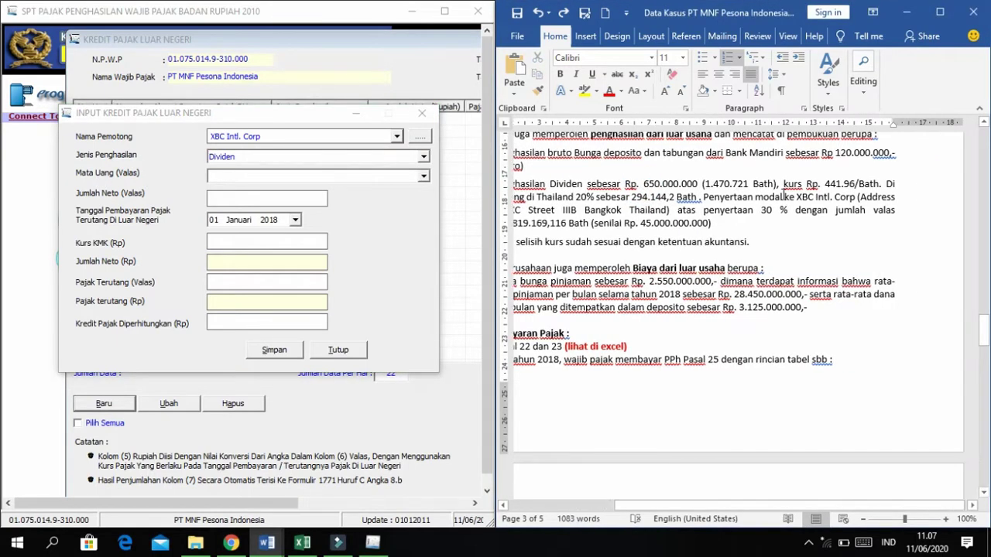
scroll(784, 194, left, 1)
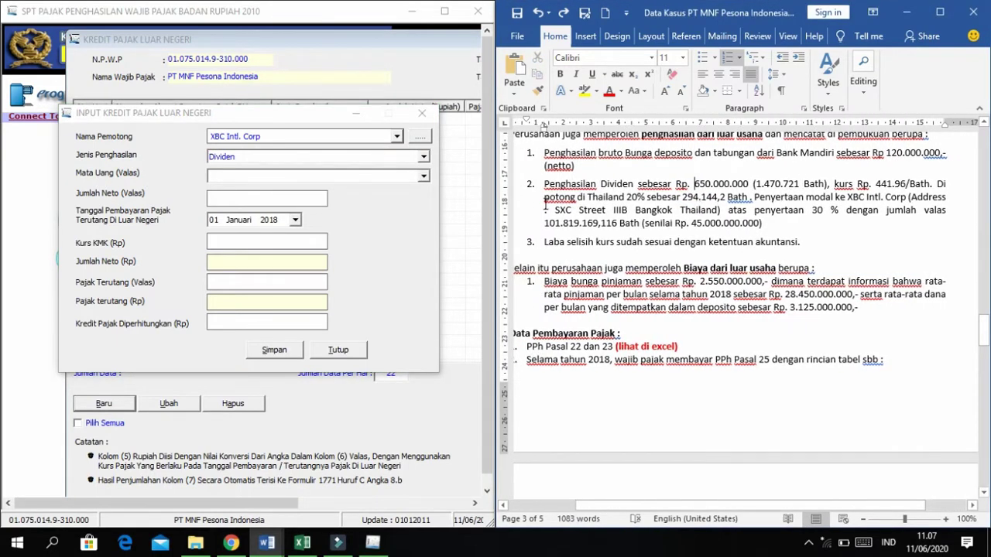
click(425, 176)
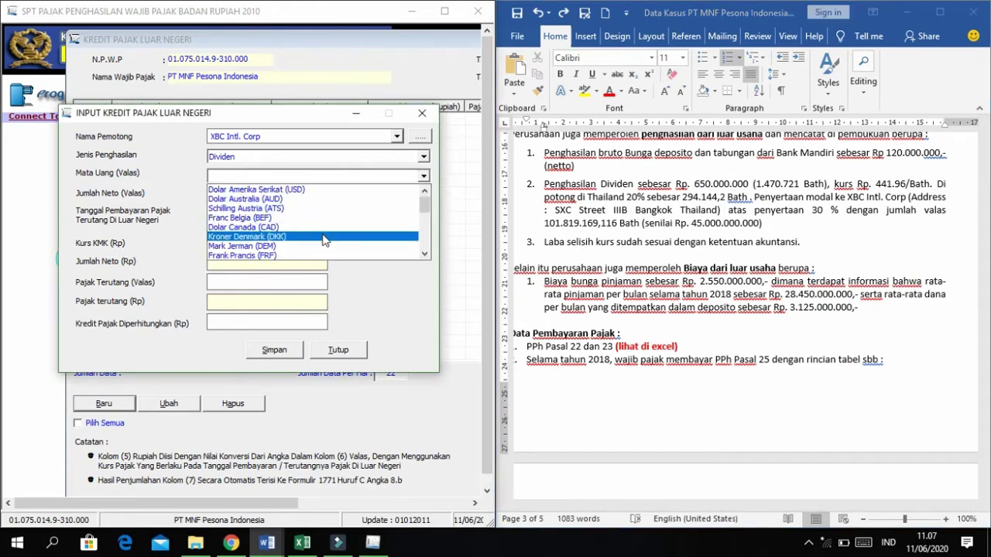
scroll(323, 241, down, 5)
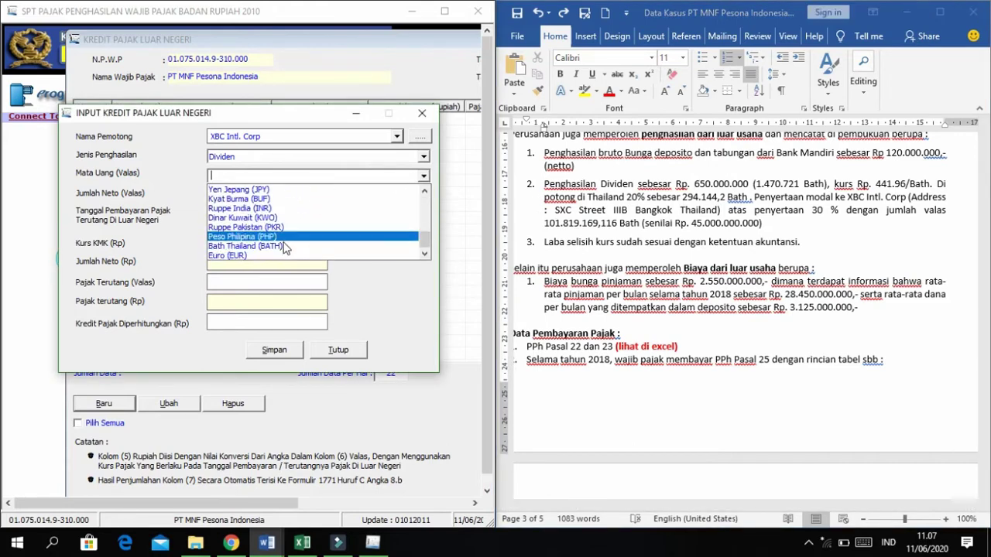
click(283, 246)
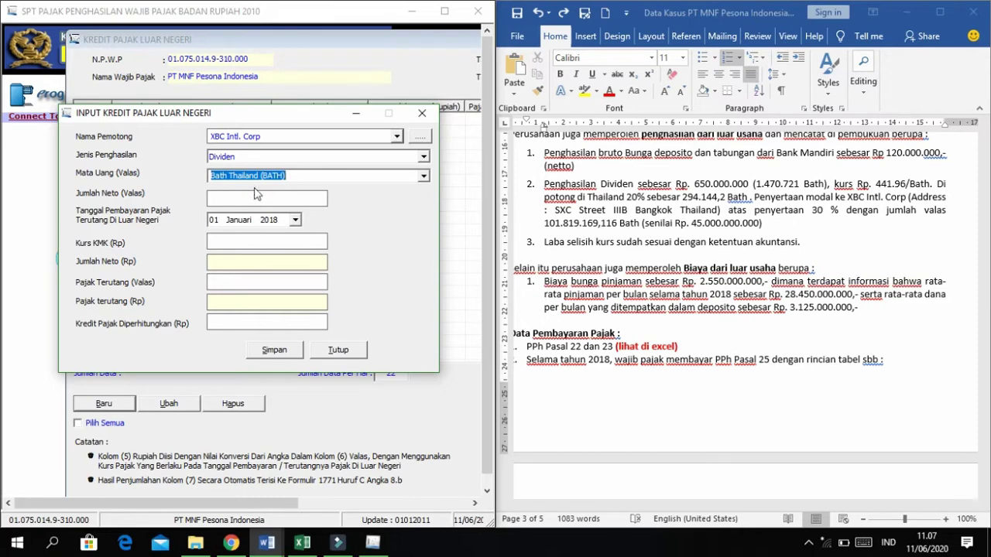
Copy the net dividend of 1.470.721 Bath from the case document into Jumlah Neto (Valas).
click(677, 198)
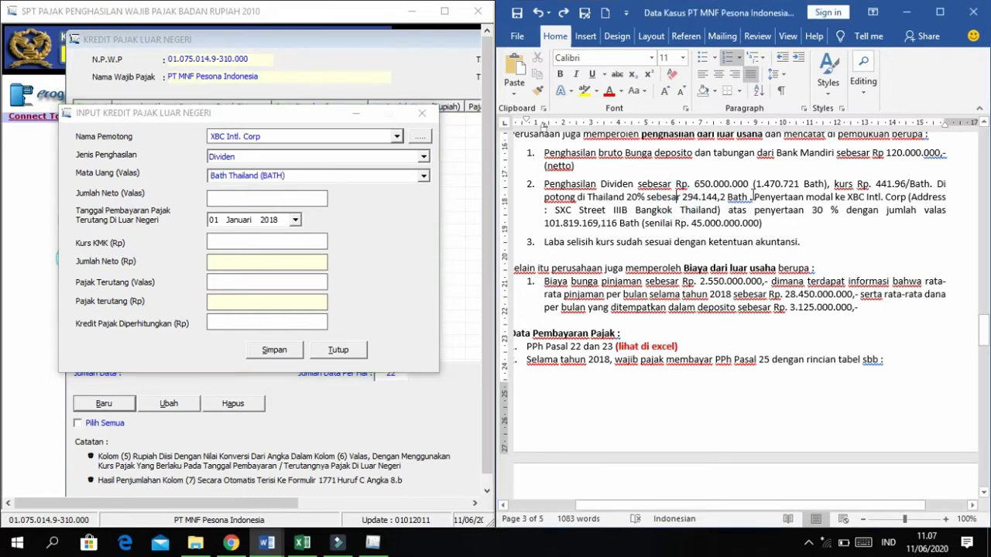
drag(756, 184, 799, 184)
key(super+c)
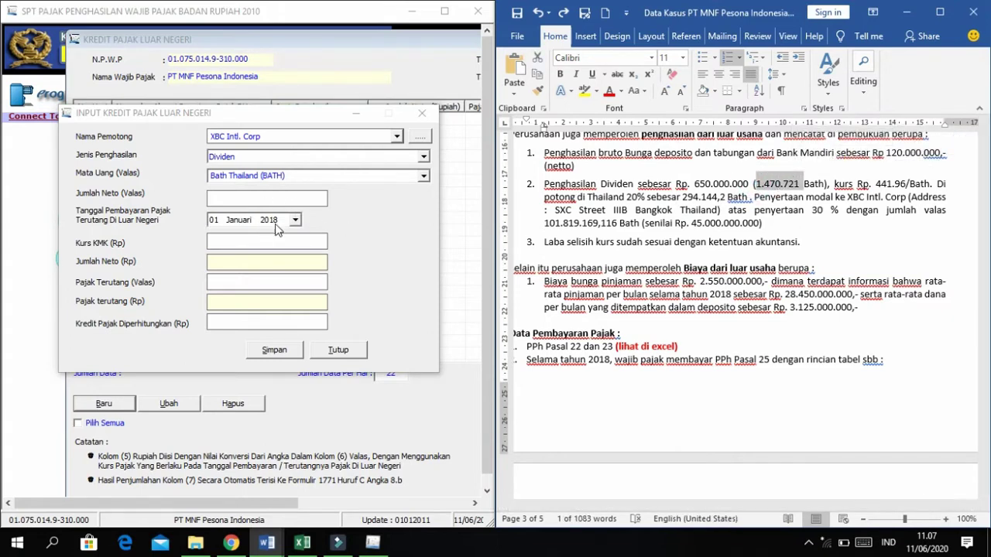
click(237, 202)
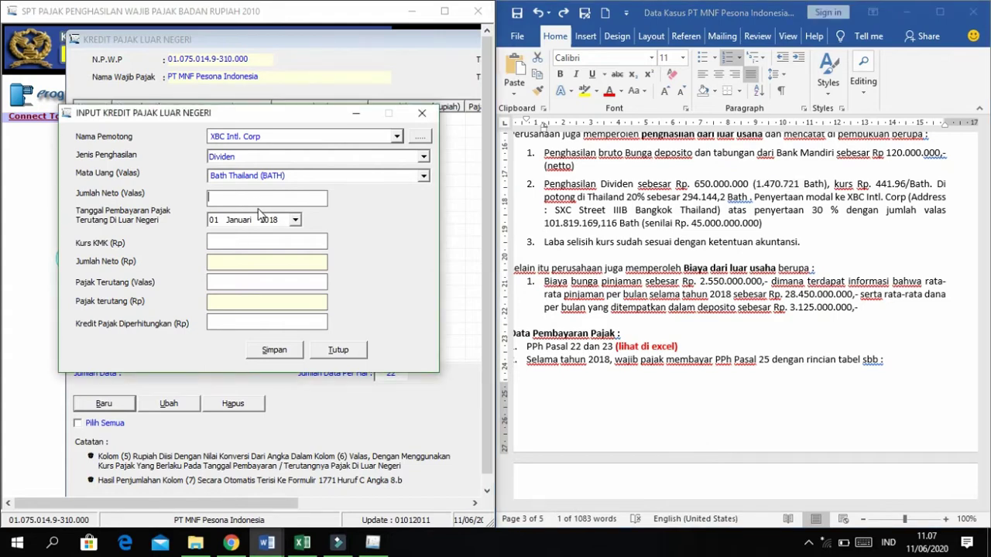
right_click(249, 199)
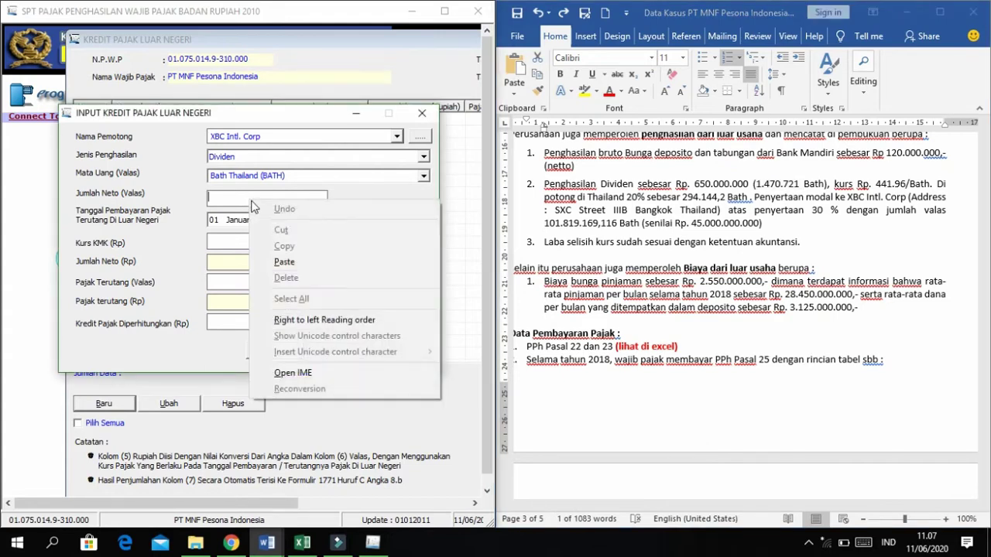
click(279, 260)
Find the Bath exchange rate in the case document's dividend item and set Kurs KMK (Rp) to 441,96.
click(283, 246)
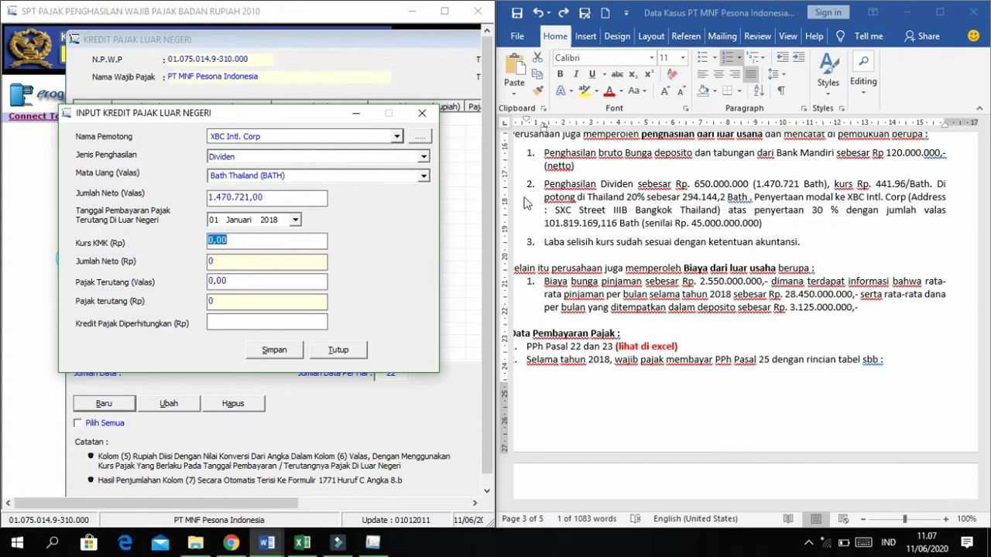
scroll(664, 212, right, 1)
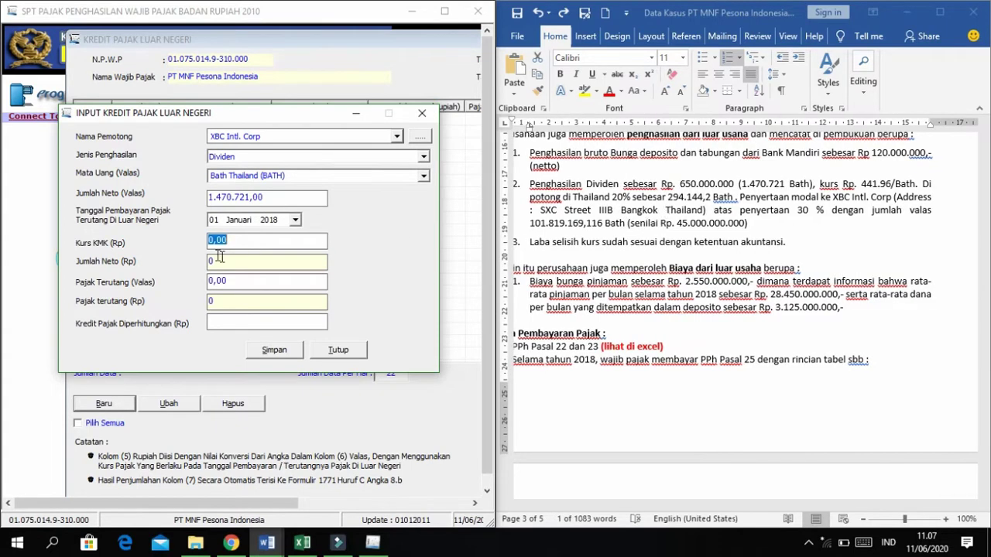
click(615, 223)
scroll(670, 208, right, 1)
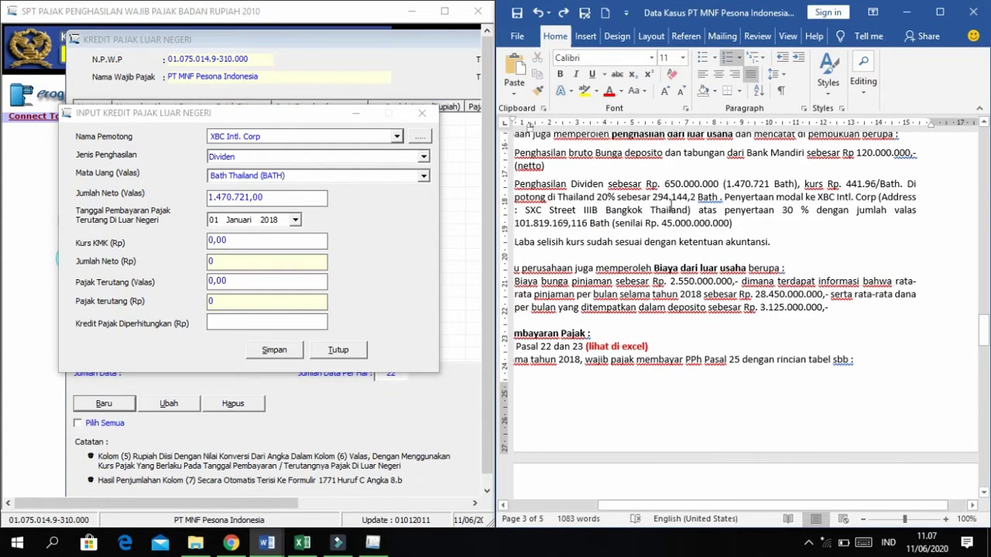
scroll(671, 207, left, 2)
scroll(742, 186, up, 1)
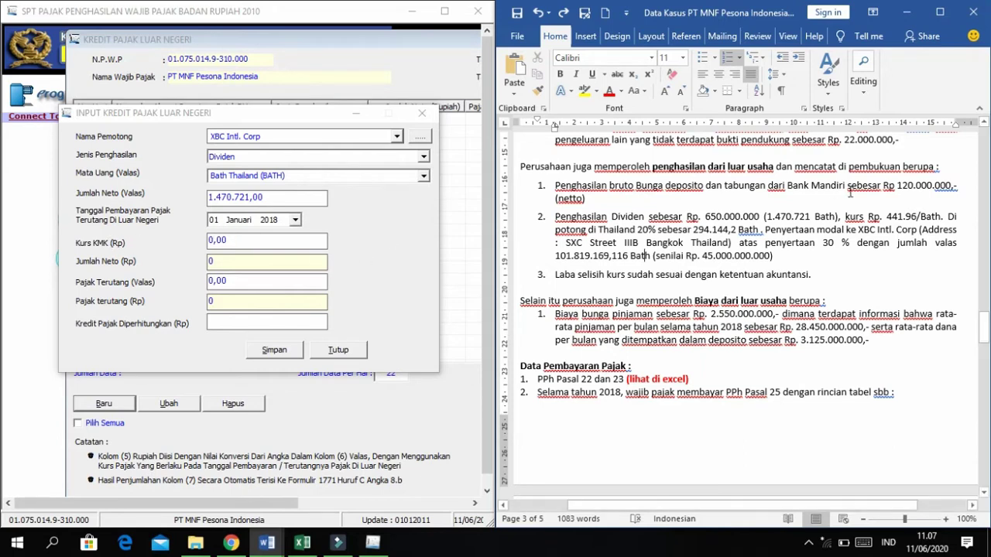
scroll(942, 221, down, 1)
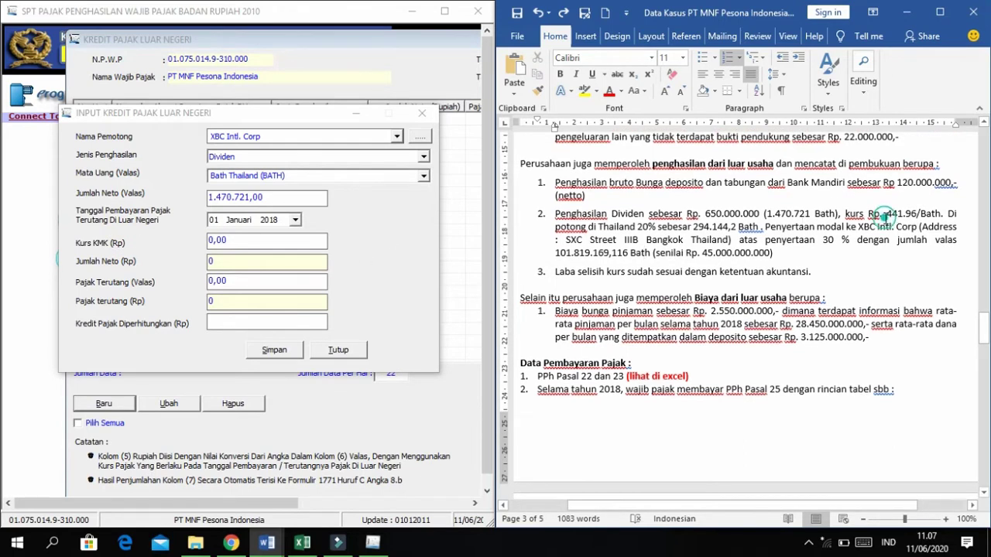
drag(887, 215, 919, 212)
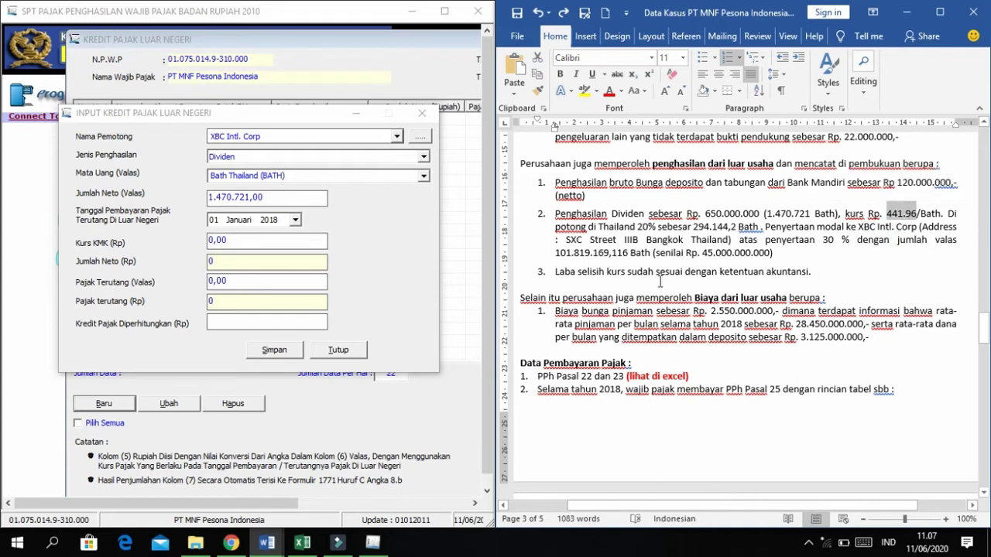
click(248, 242)
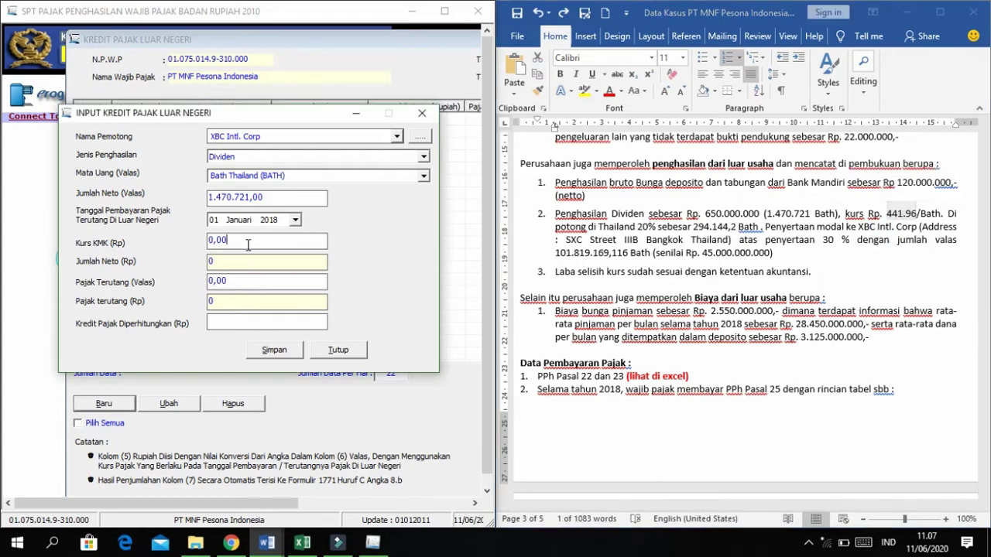
text(44196)
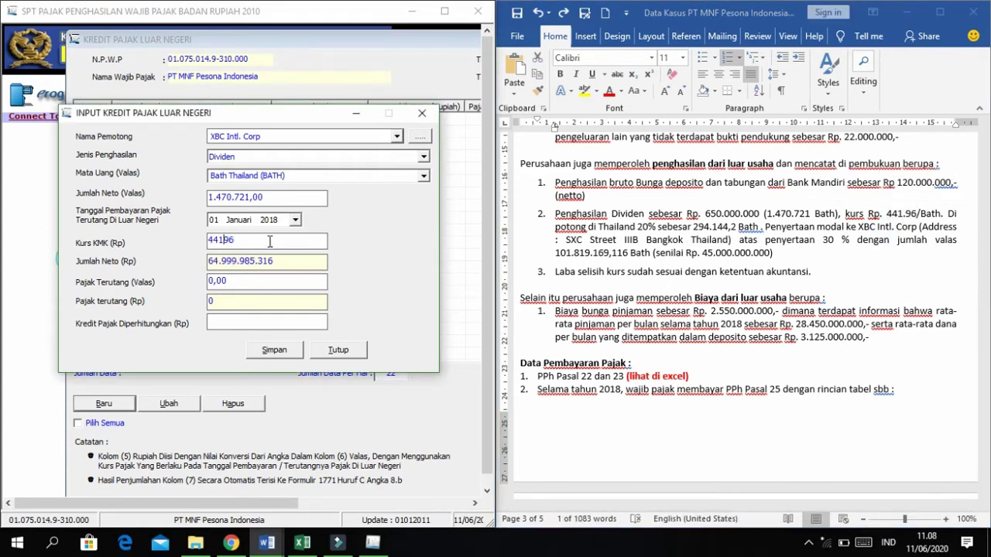
Copy the Thai withholding tax of 294.144,2 Bath from the case document into Pajak Terutang (Valas).
click(262, 280)
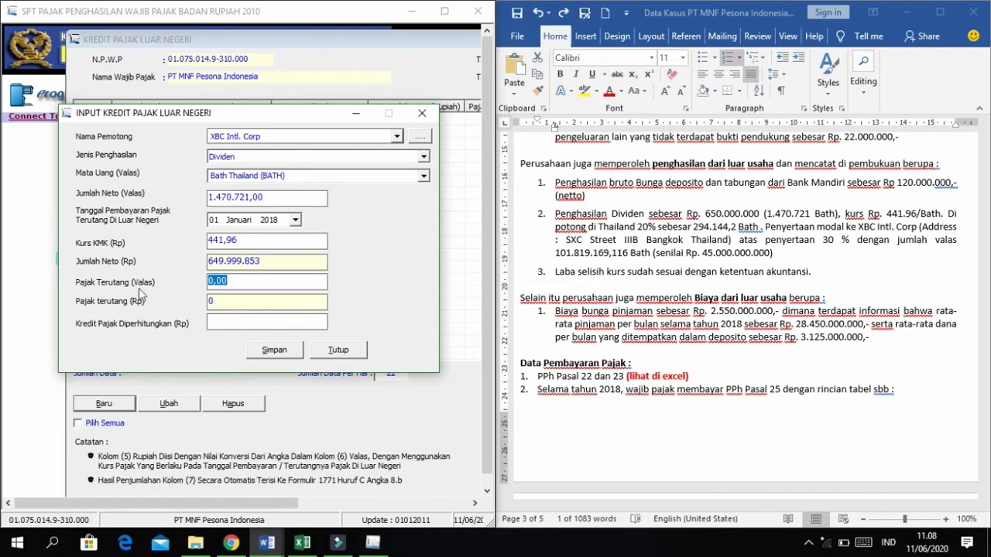
click(657, 226)
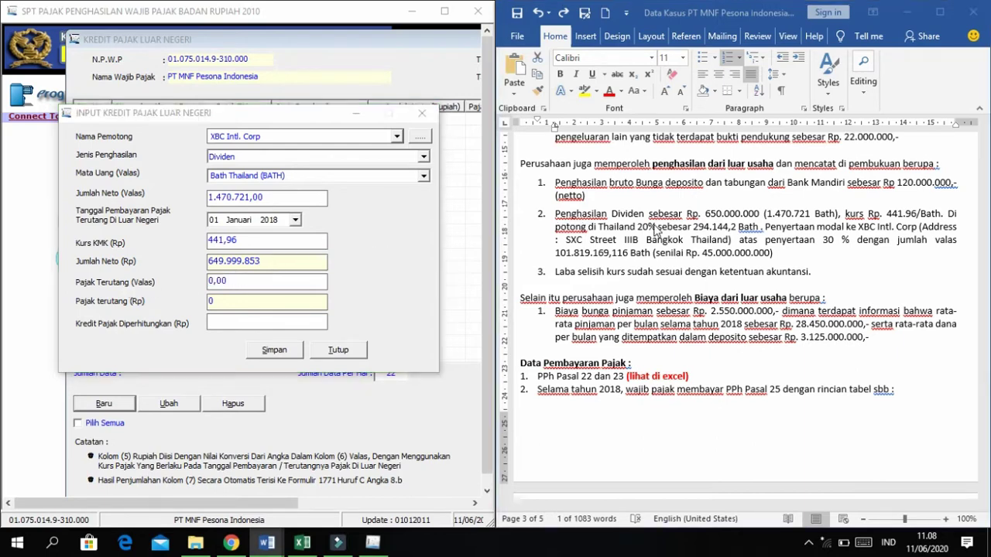
ctrl+scroll(627, 222, up, 3)
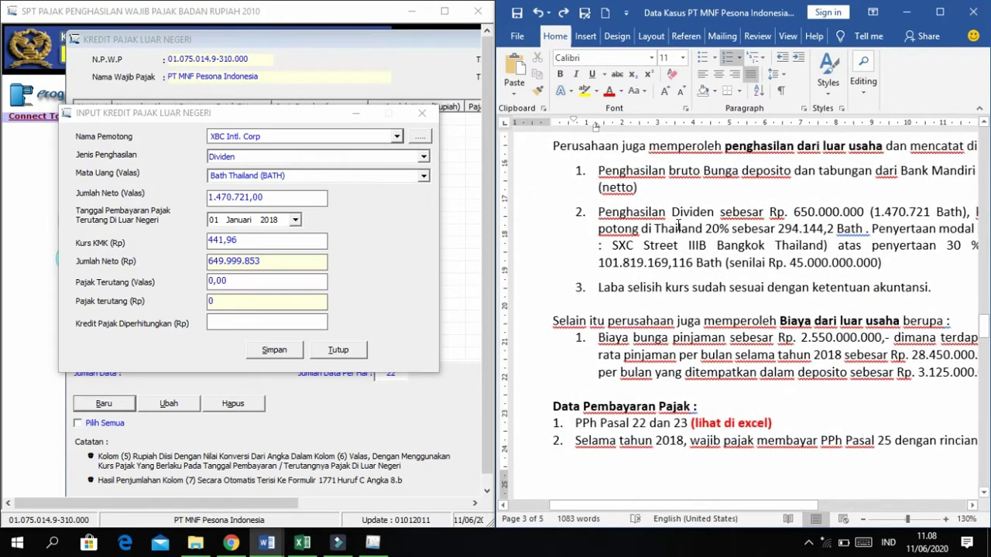
scroll(705, 224, right, 3)
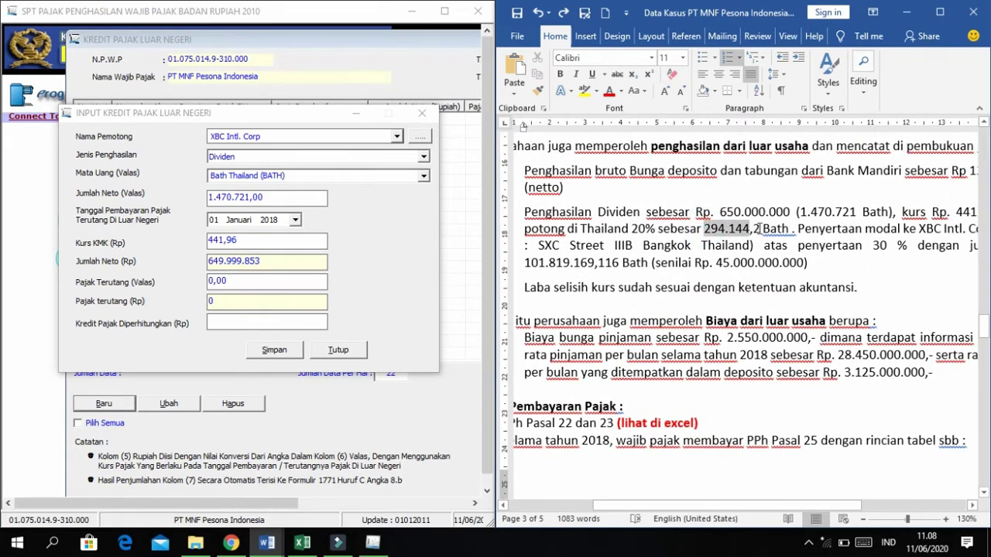
drag(759, 229, 765, 229)
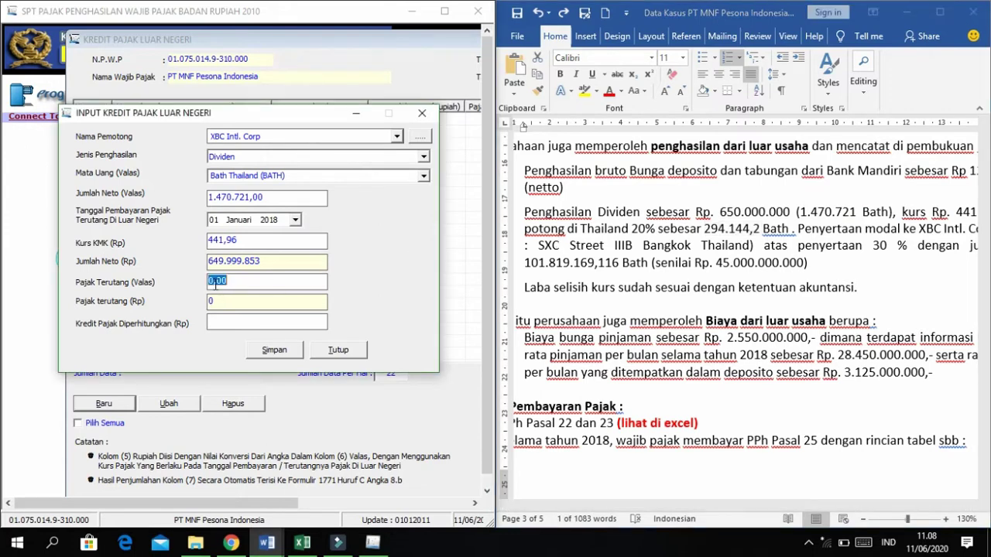
right_click(215, 283)
click(249, 346)
click(260, 316)
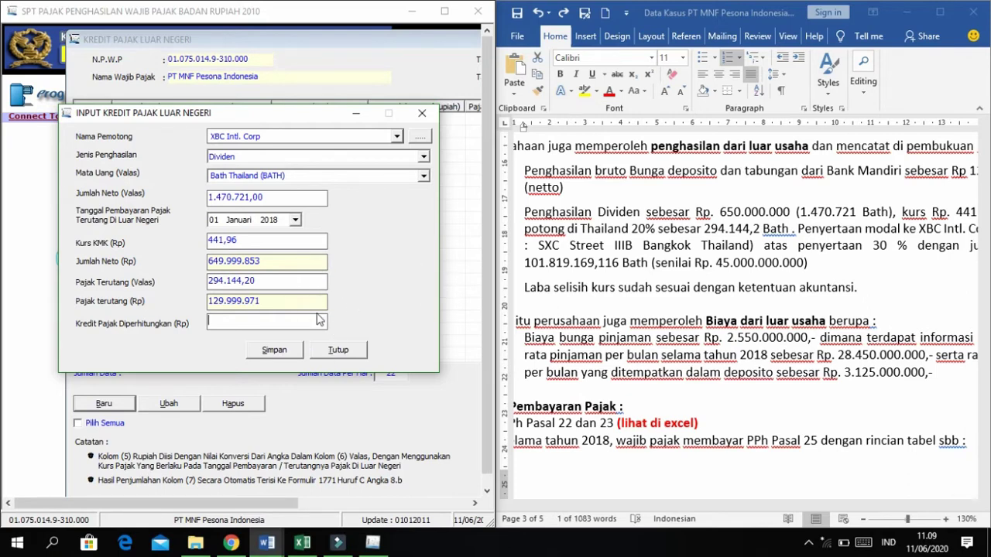
Switch to the Excel fiscal reconciliation workbook and examine the PPh Pasal 24 calculation on the Rekonsiliasi Fiskal sheet.
key(alt+Tab)
key(Tab)
key(Tab)
key(Tab)
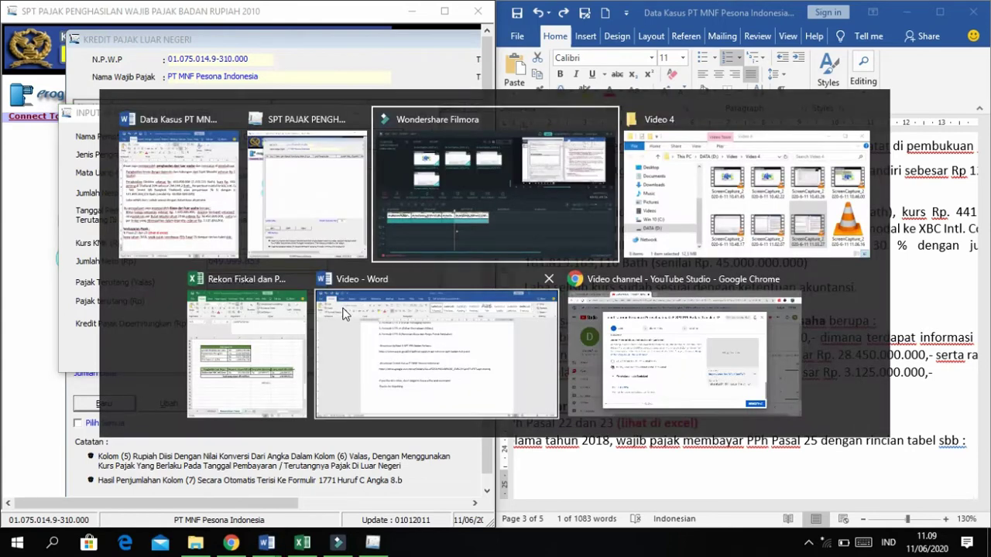
scroll(624, 288, up, 1)
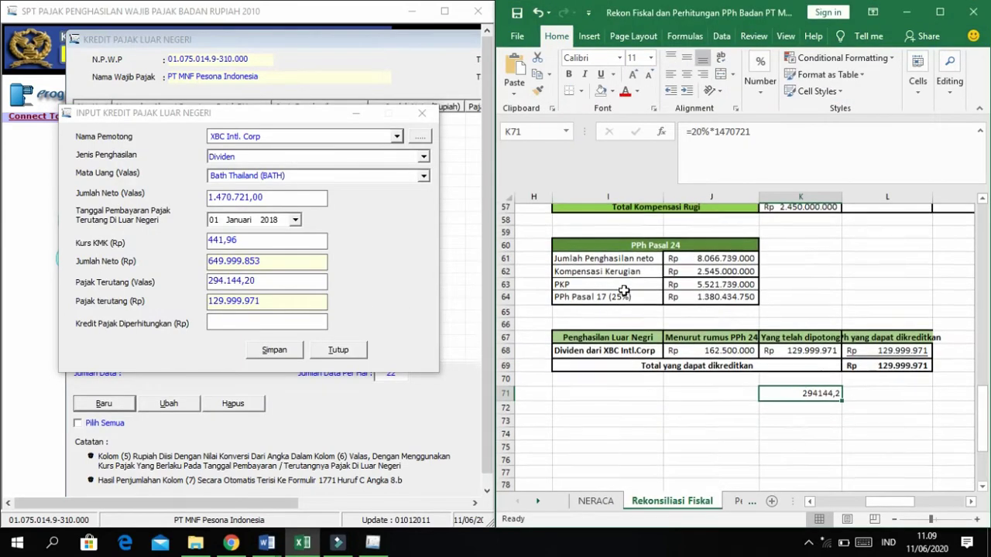
scroll(624, 289, down, 1)
scroll(658, 282, right, 2)
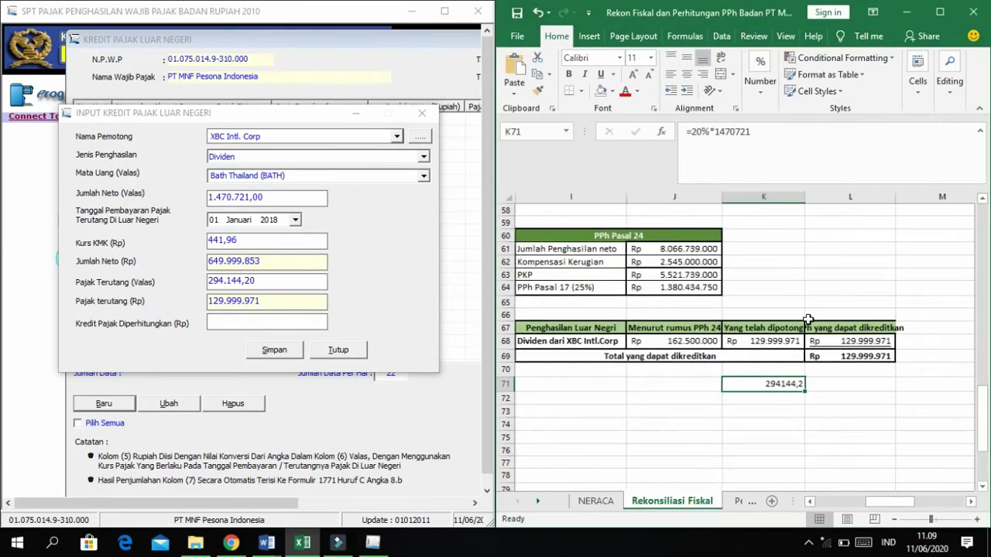
click(689, 265)
scroll(701, 263, left, 2)
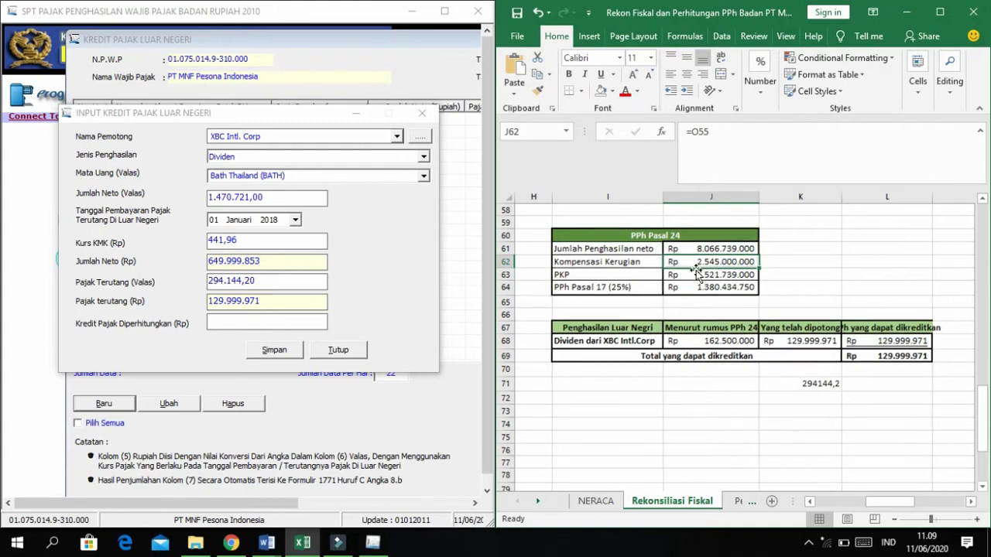
Compare the PPh 24 formula amount, the tax already withheld, and the creditable amount for the XBC Intl. Corp dividend.
click(673, 344)
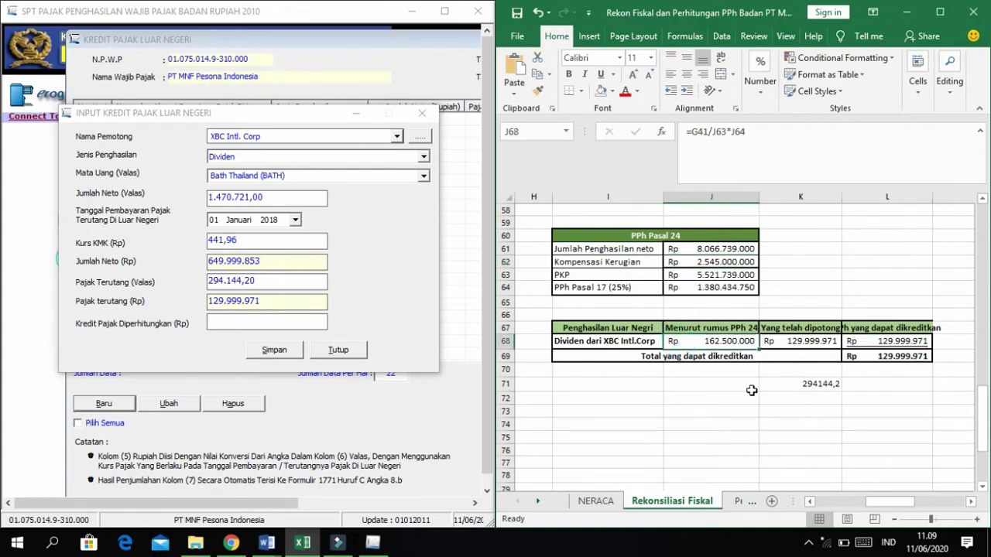
click(707, 395)
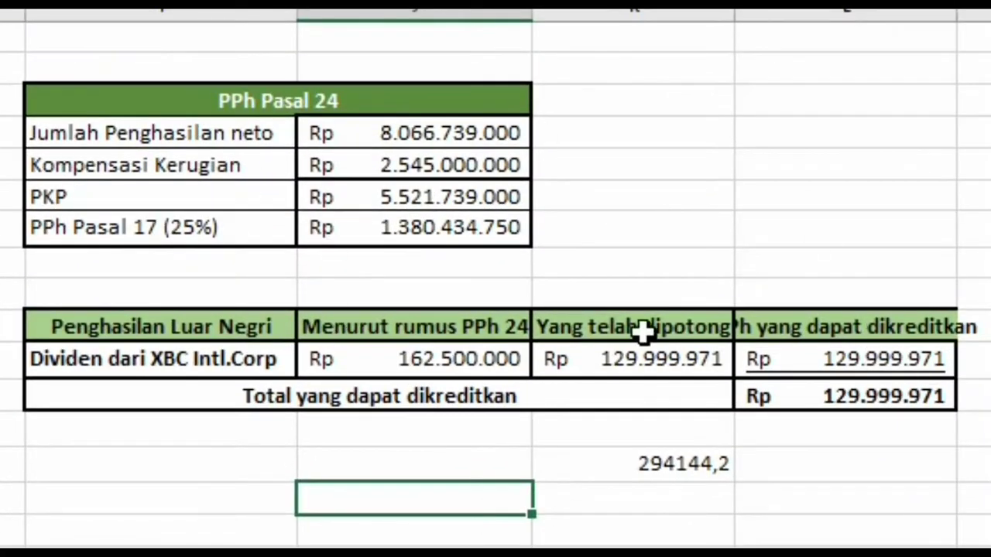
click(741, 357)
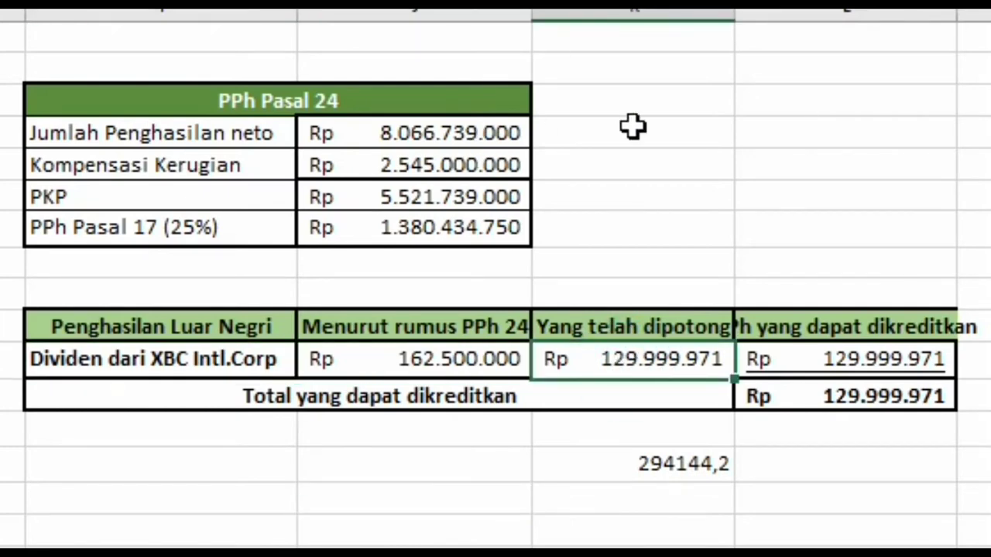
click(438, 288)
click(456, 317)
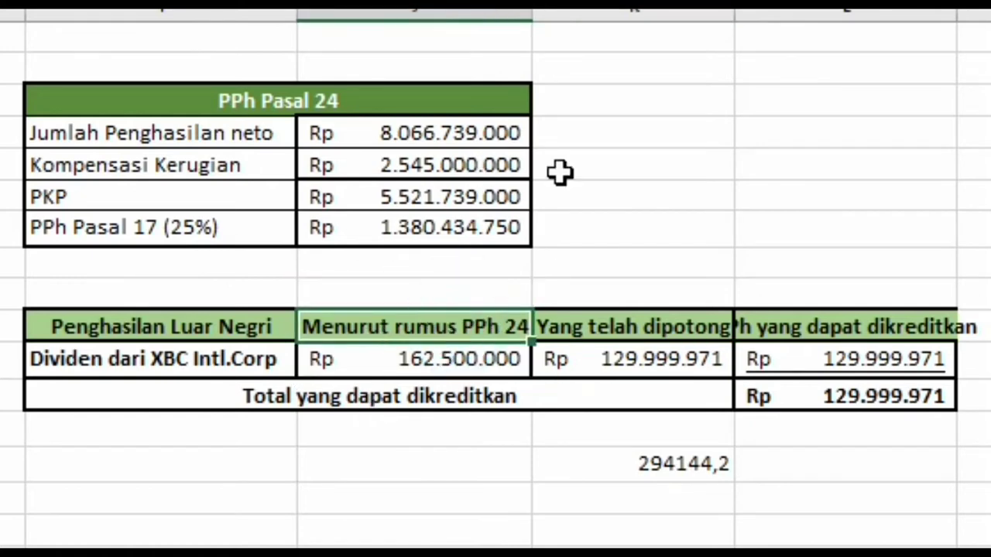
click(450, 361)
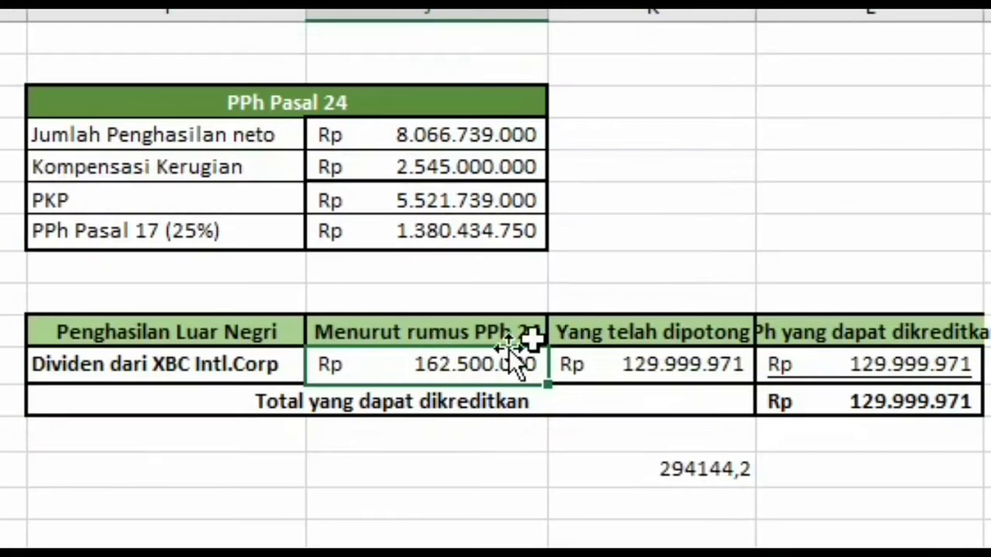
click(656, 327)
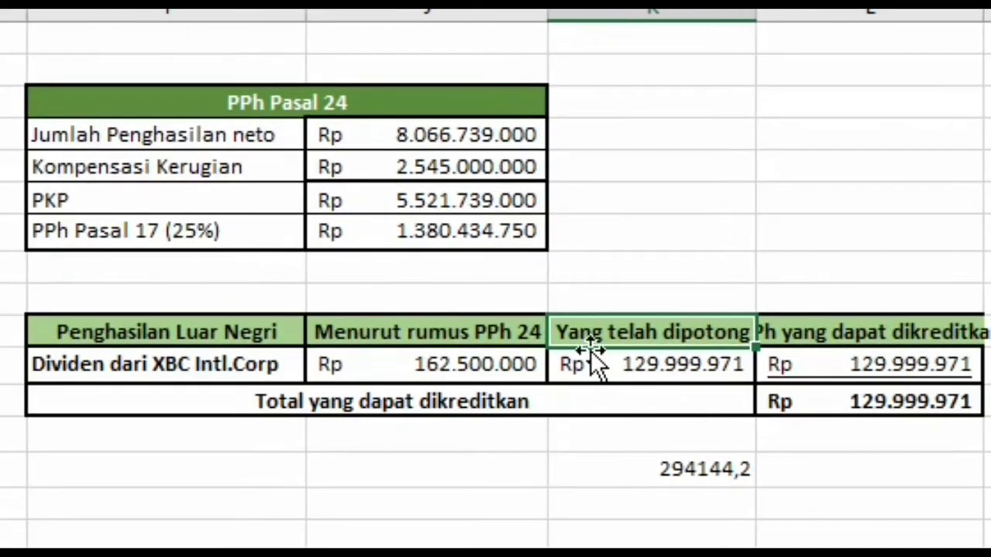
click(858, 354)
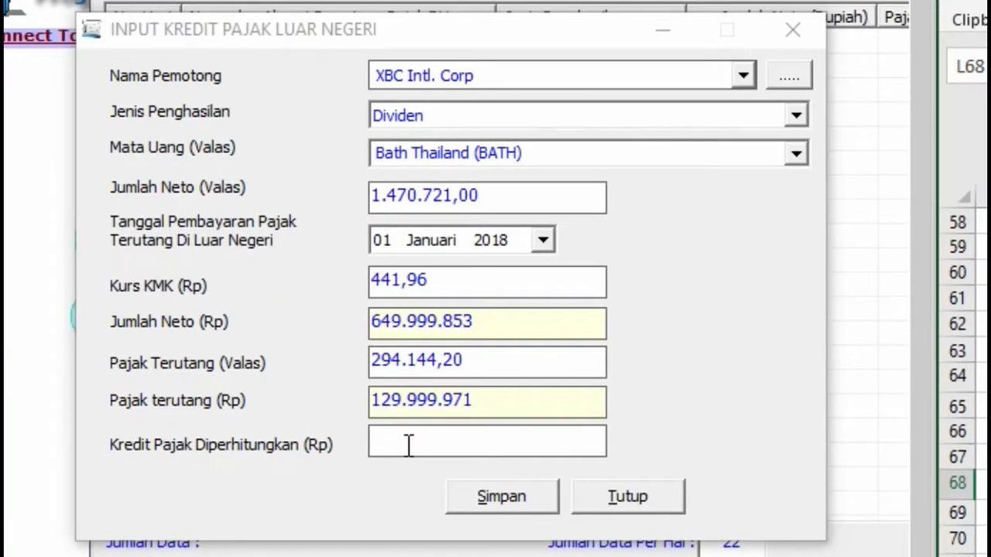
Enter 129.999.971 as Kredit Pajak Diperhitungkan (Rp) in the eSPT entry and try to save it.
click(409, 446)
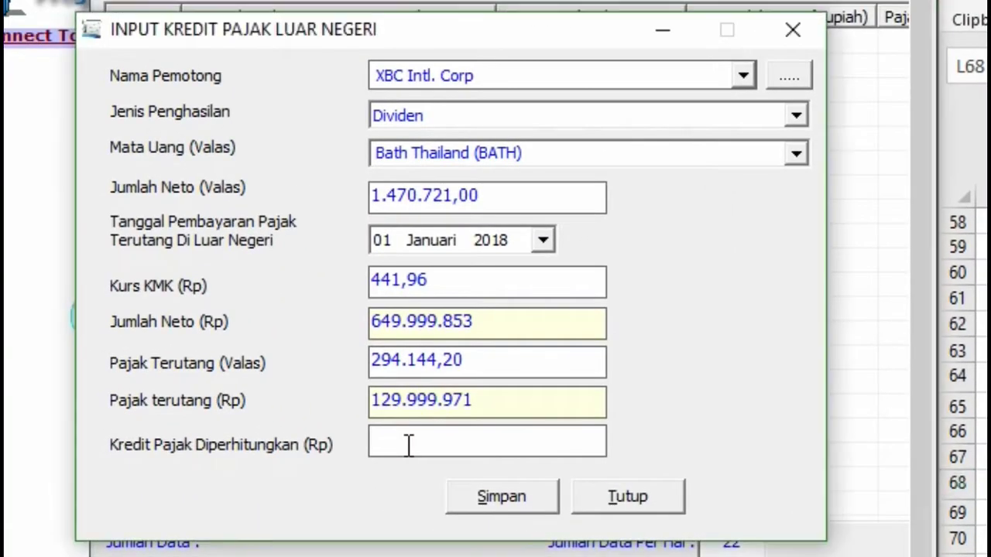
text(129.999.971)
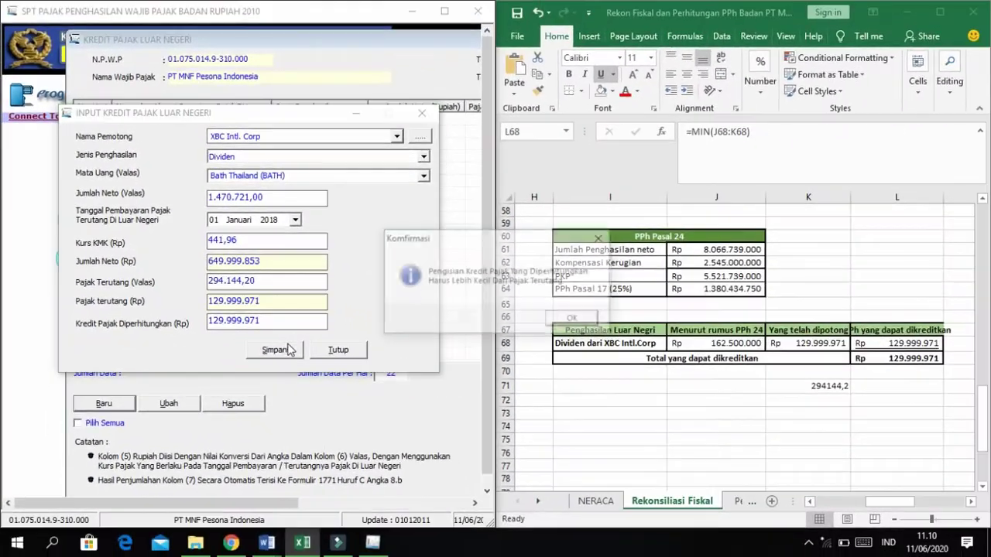
click(502, 496)
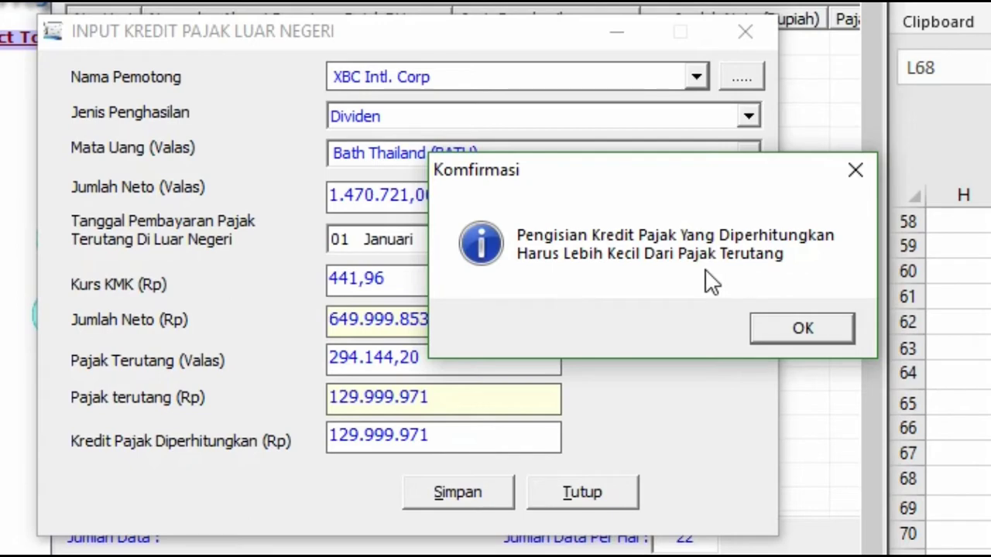
click(790, 332)
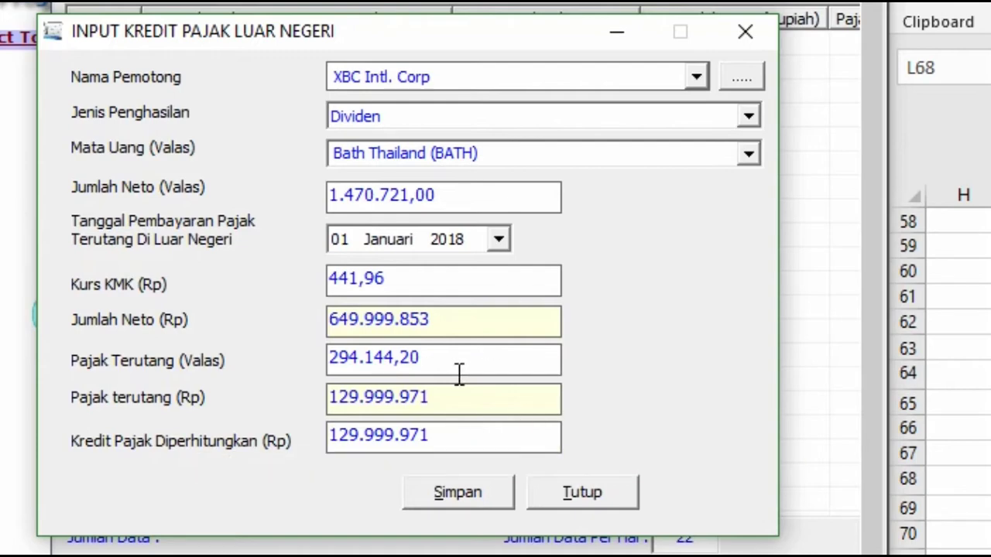
Set Kredit Pajak Diperhitungkan (Rp) to 129.999.970 and save the dividend entry without starting another record.
key(alt+Tab)
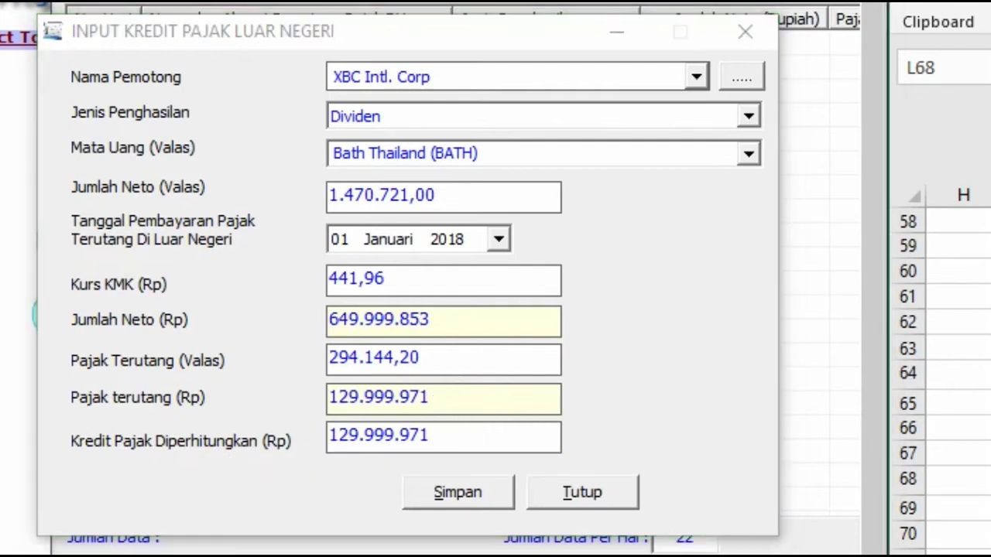
click(462, 436)
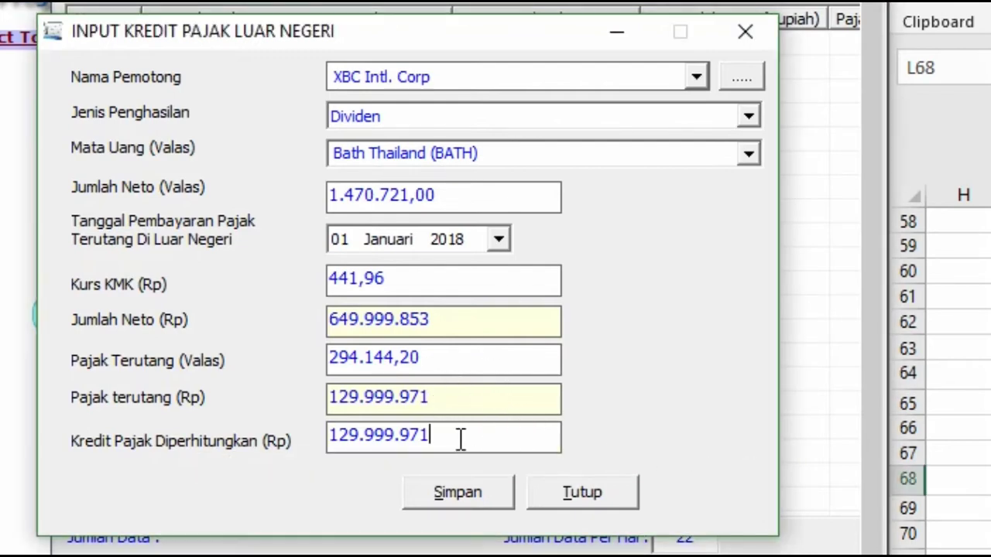
key(BackSpace)
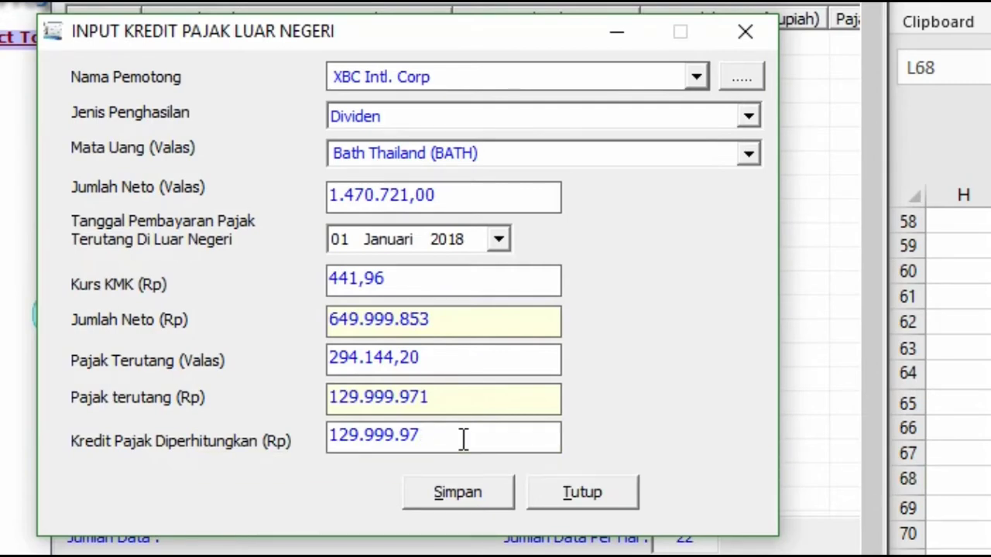
text(0)
click(467, 496)
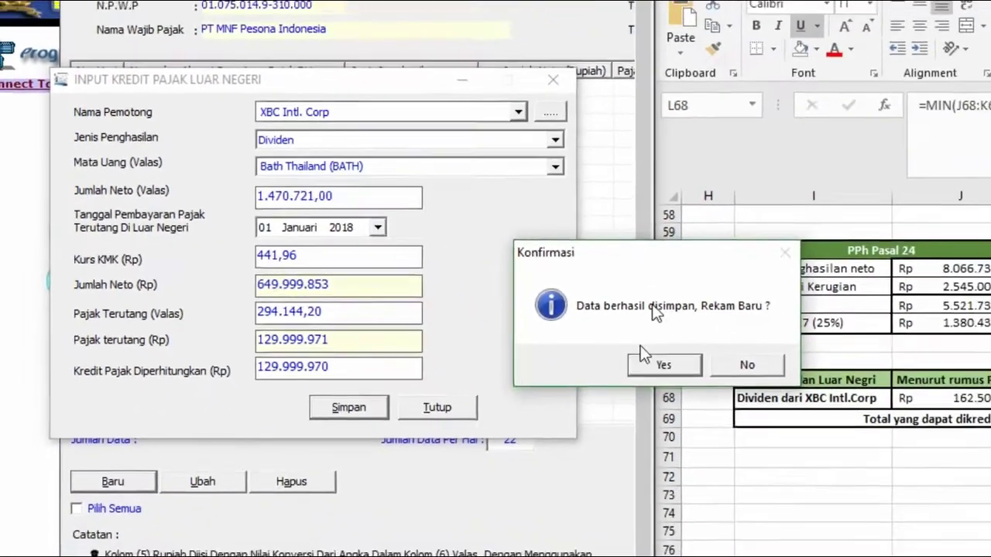
click(747, 365)
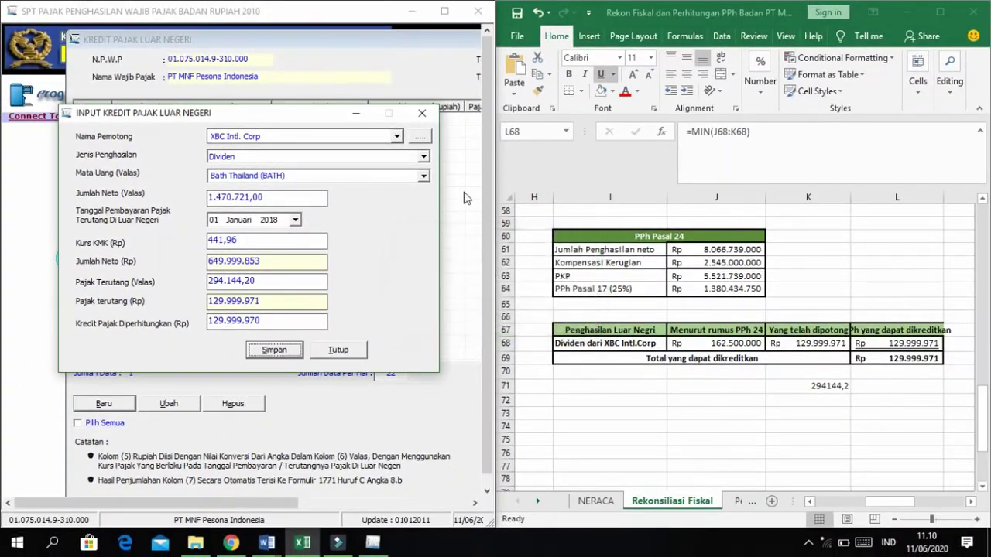
click(422, 113)
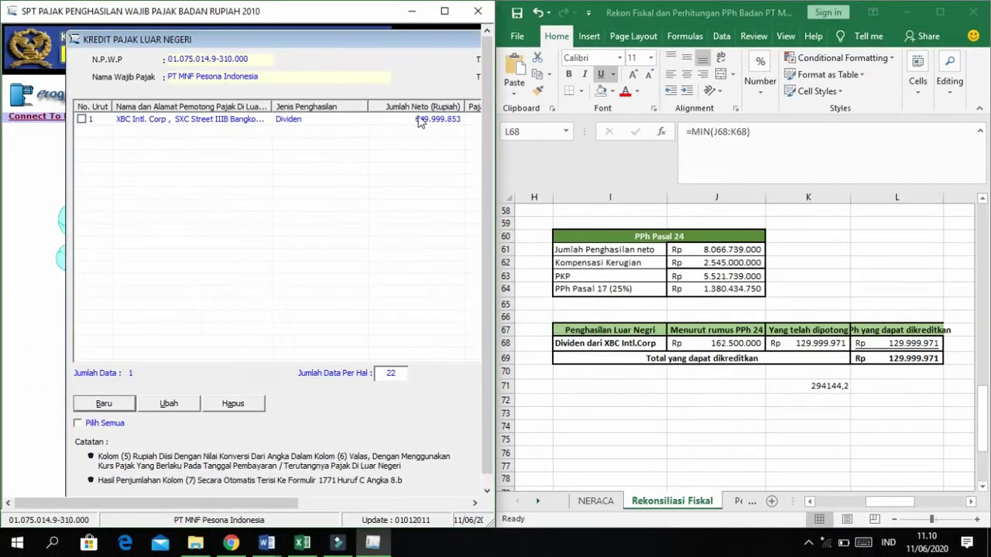
Close the foreign tax credit list and open the Perhitungan Kompensasi Kerugian Fiskal special attachment.
click(446, 12)
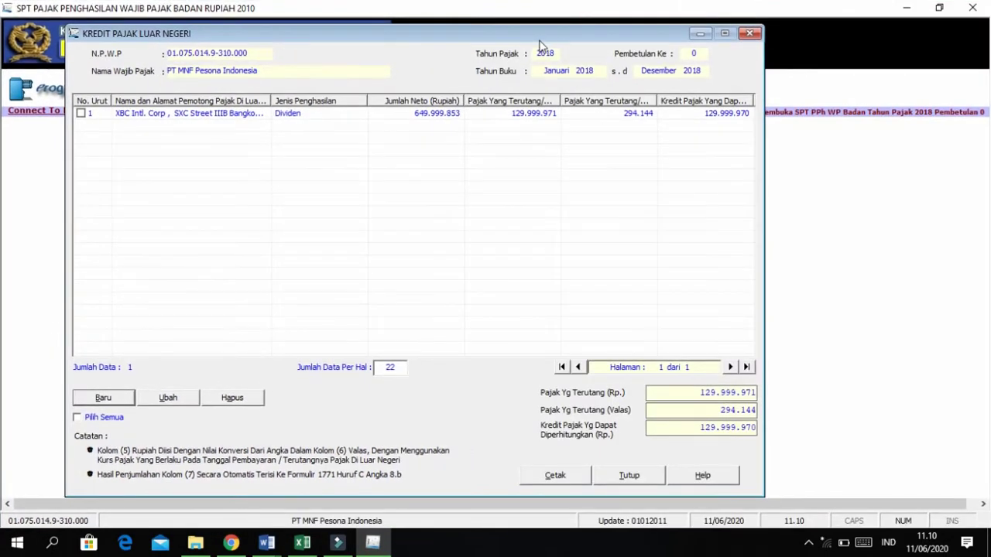
drag(541, 46, 631, 59)
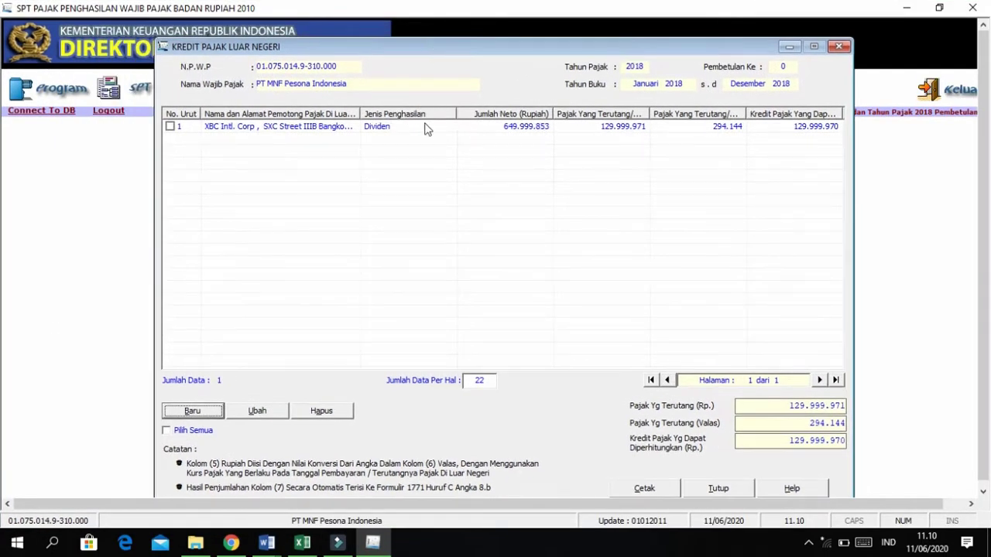
click(839, 47)
click(160, 92)
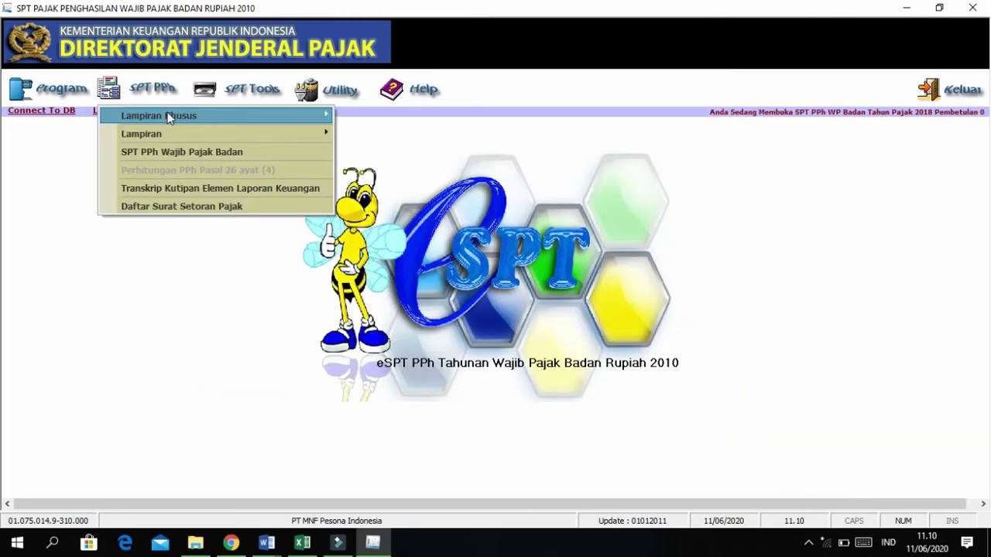
mouse_move(172, 115)
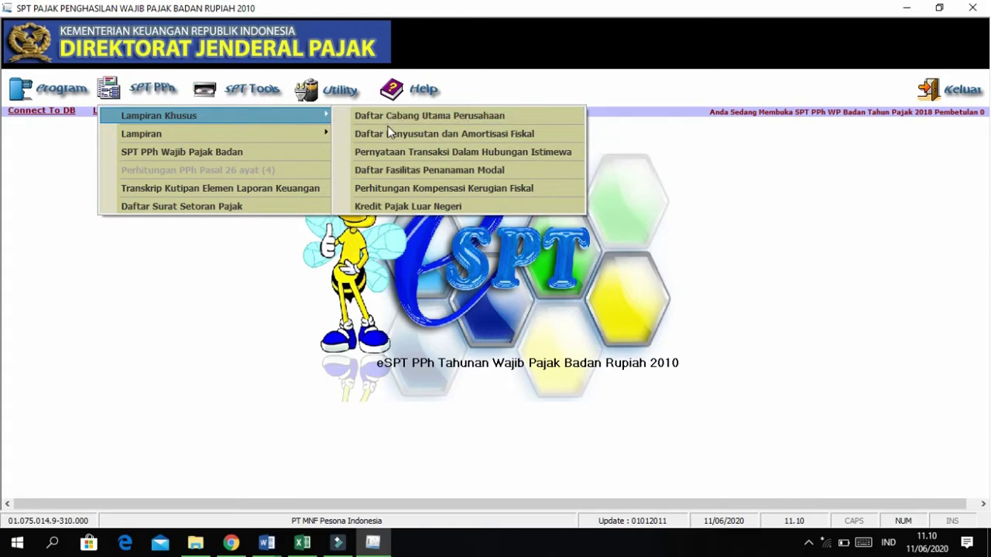
click(417, 185)
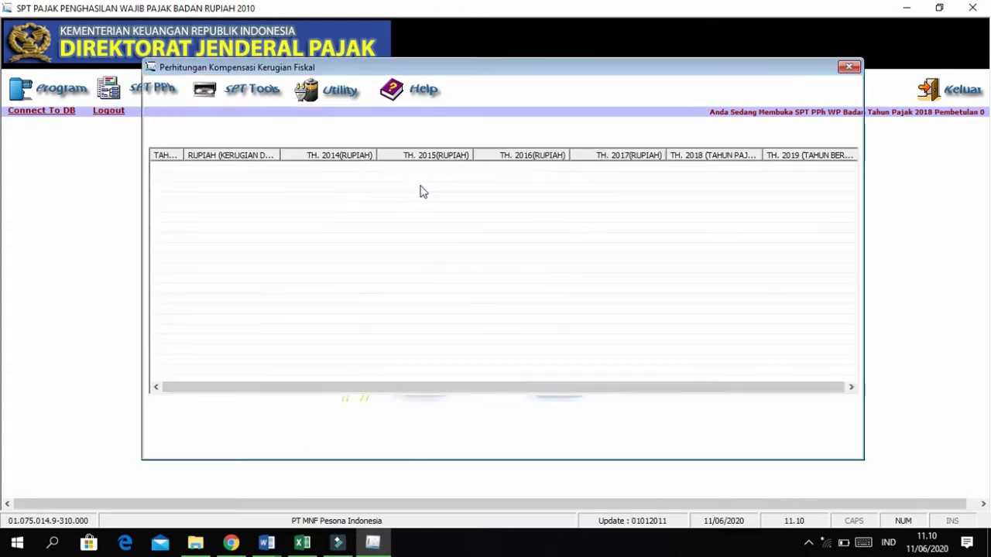
drag(588, 66, 562, 75)
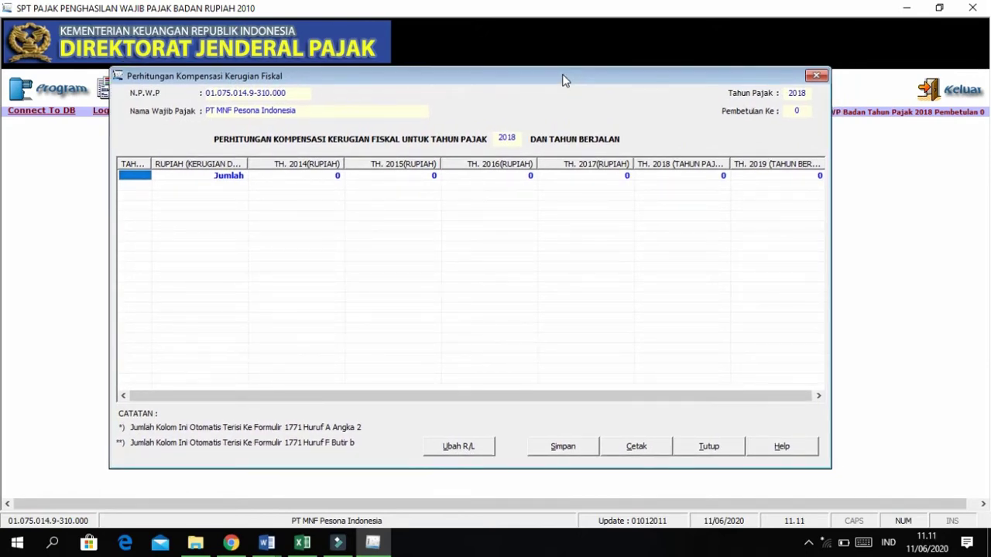
drag(497, 76, 529, 81)
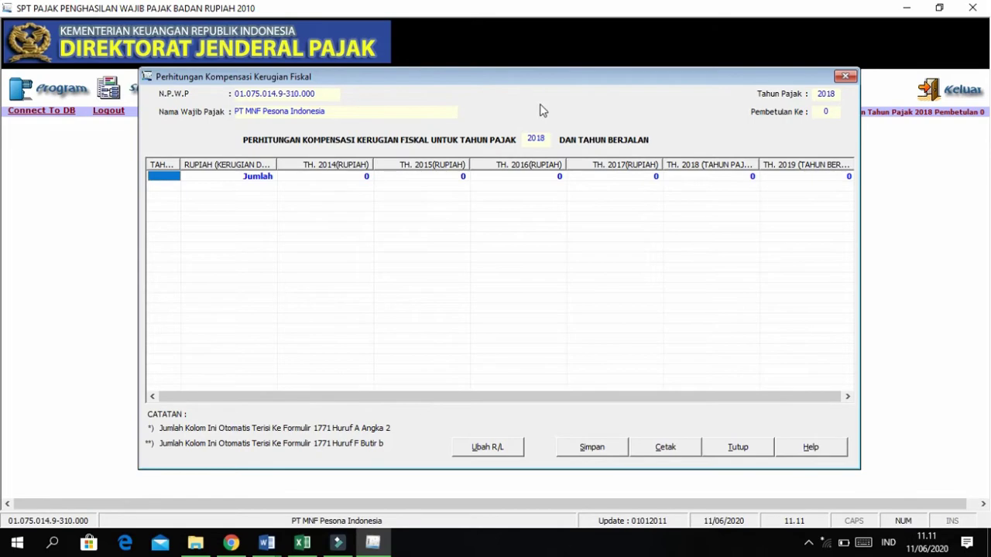
Place eSPT beside the Word case document and find its table of fiscal profits and losses for previous years.
key(super+Left)
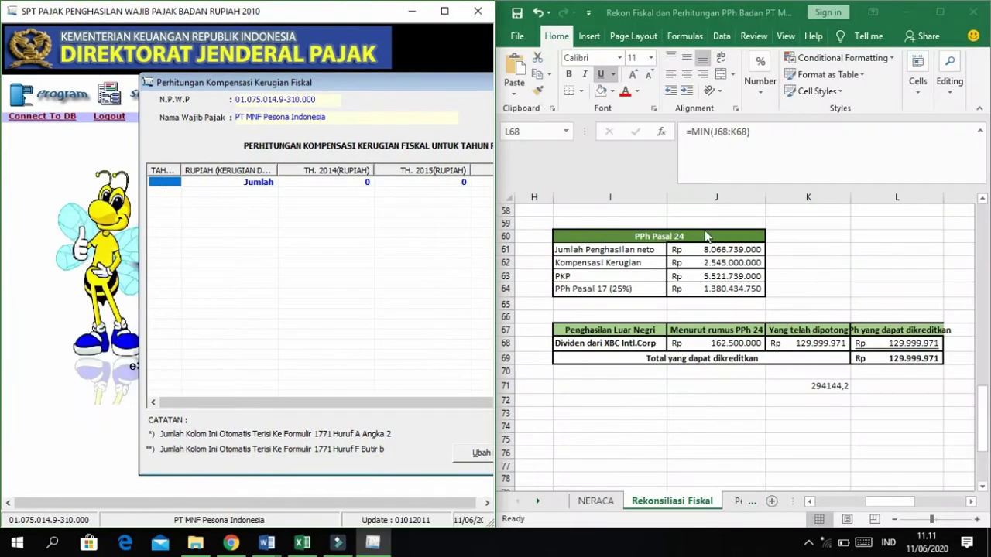
key(alt+Tab)
key(alt+Tab)
key(alt+Tab)
key(alt+Tab)
key(alt+Tab)
key(alt+Tab)
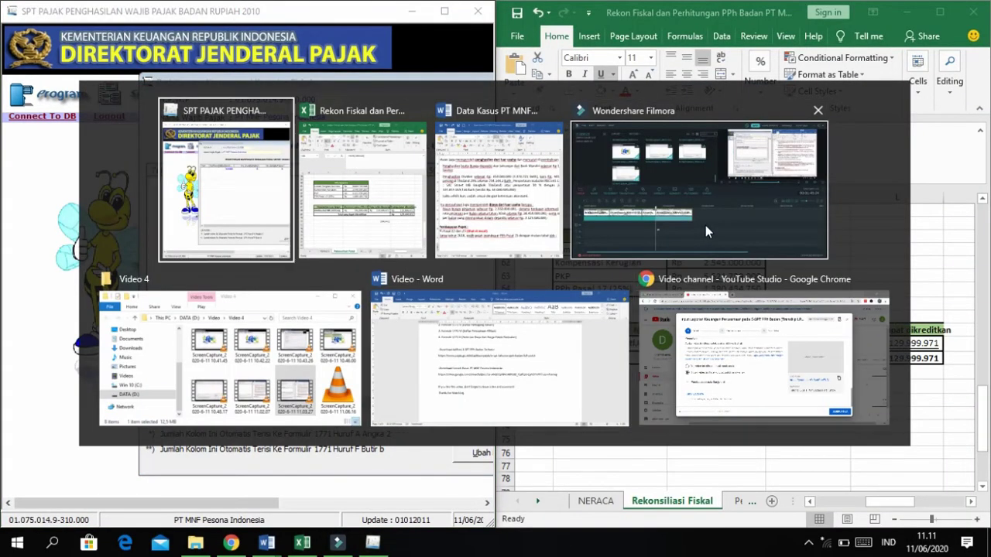
key(alt+Tab)
key(alt+Tab)
scroll(777, 244, down, 2)
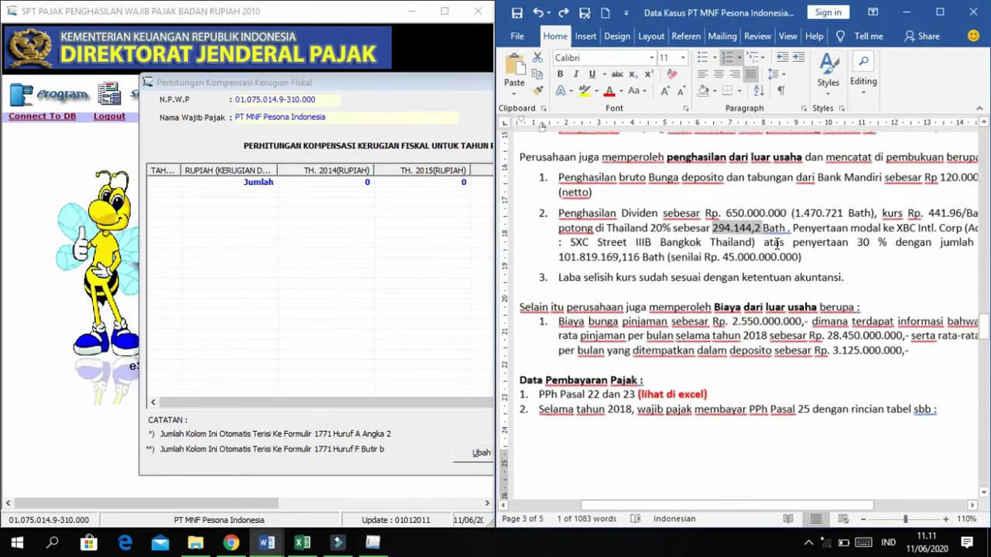
scroll(778, 244, down, 3)
scroll(777, 243, down, 10)
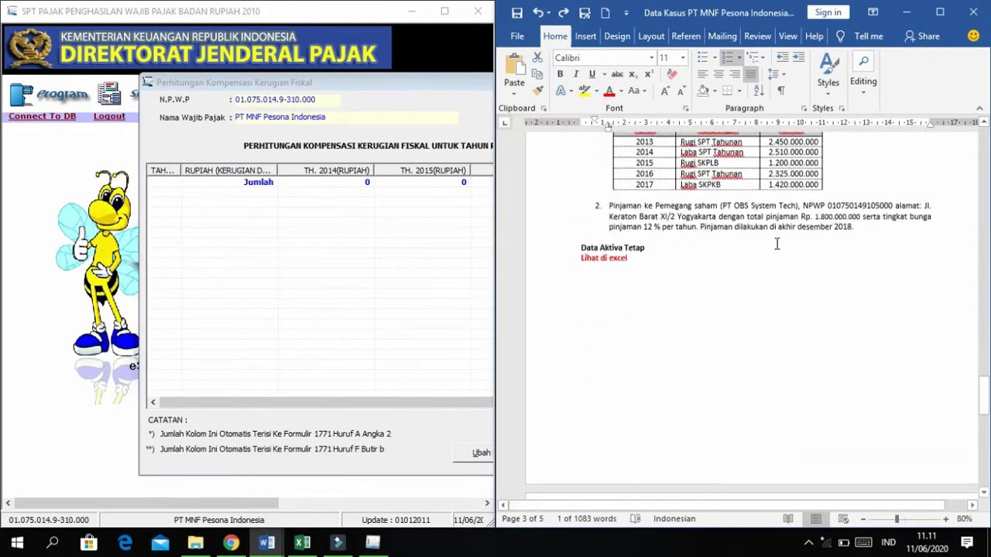
scroll(778, 244, up, 4)
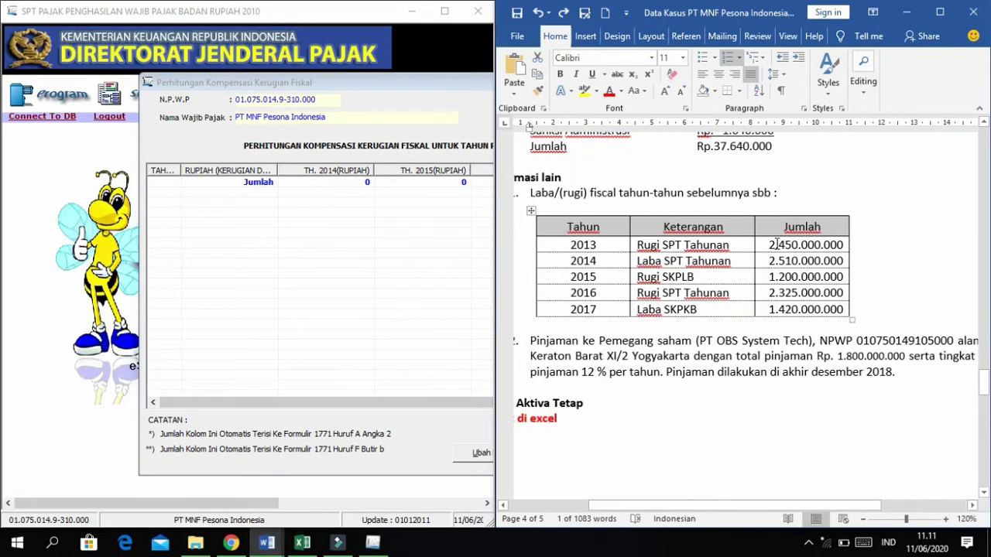
scroll(778, 244, up, 4)
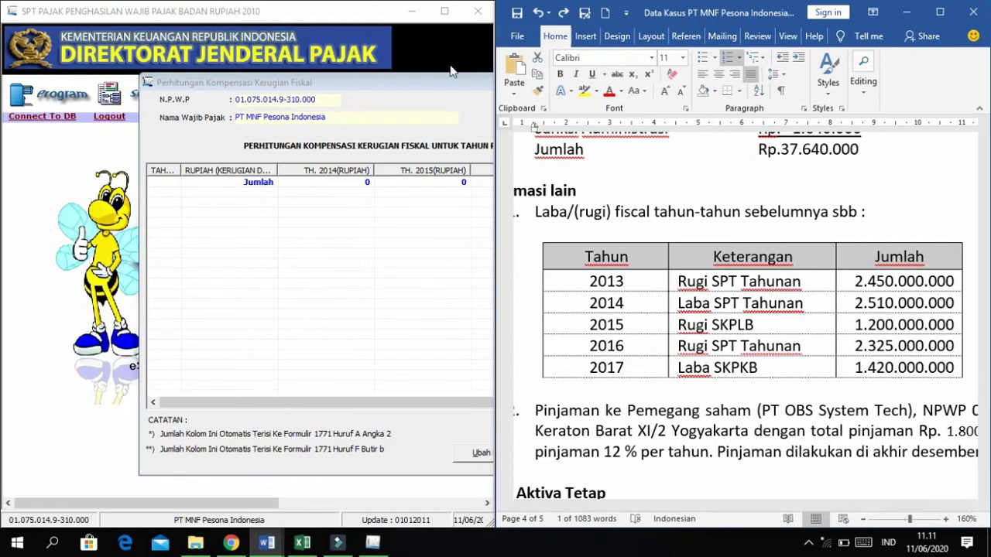
Open the Rugi/Laba Neto Fiskal input form for 2013–2017 and compare its years with the case document's table.
click(410, 77)
click(444, 130)
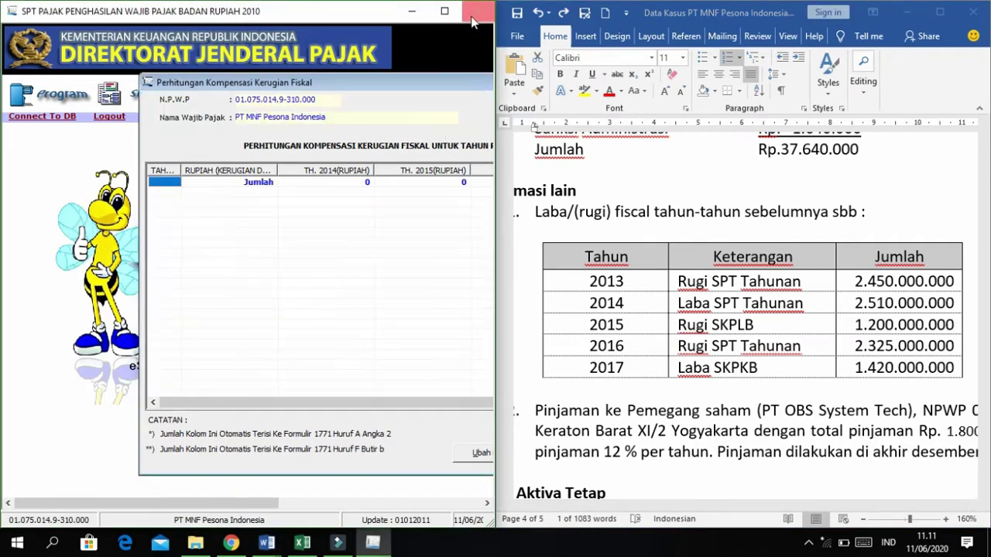
click(446, 12)
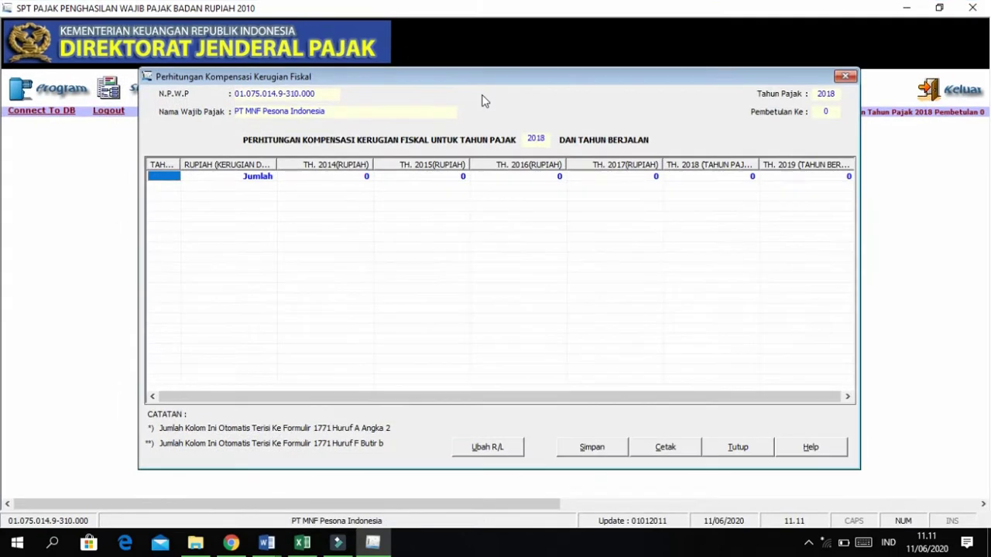
click(490, 453)
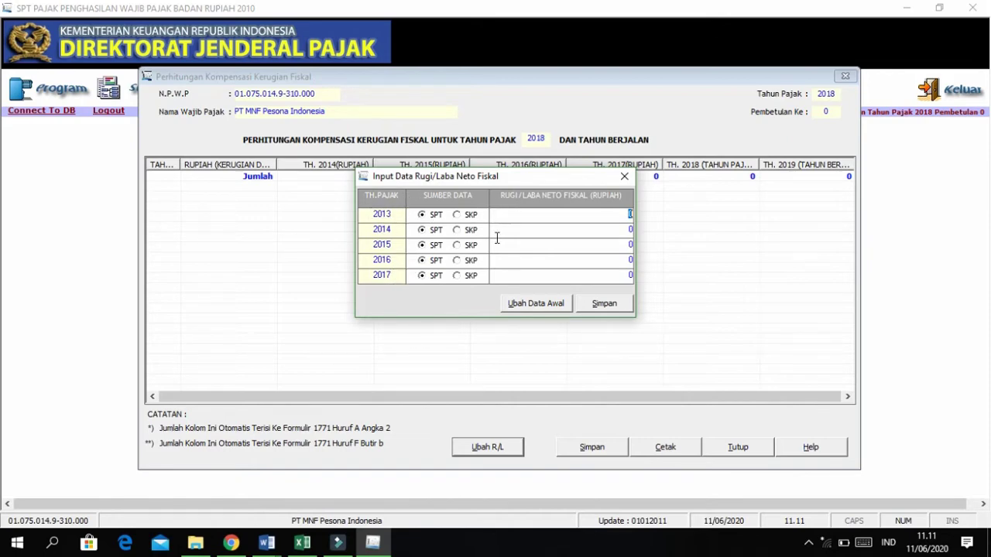
key(alt+Tab)
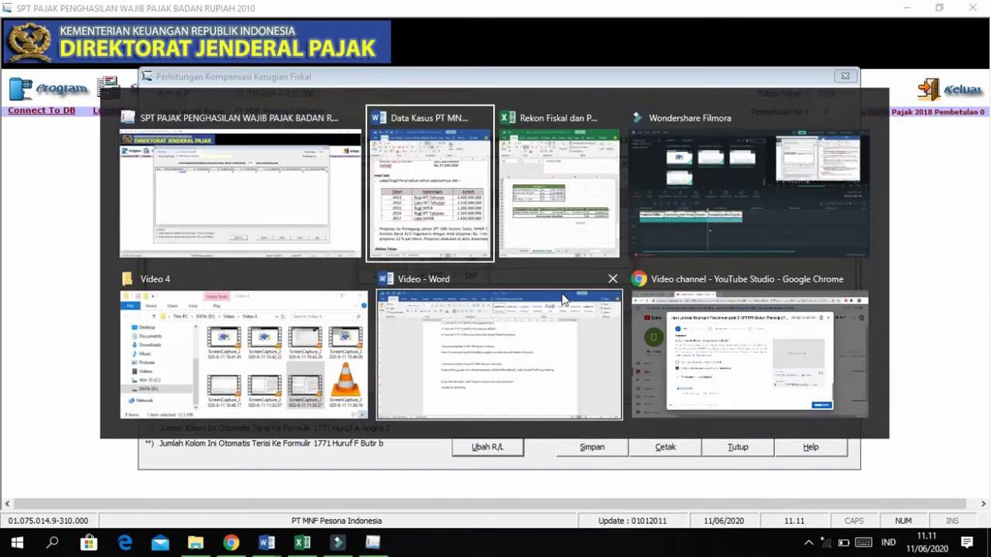
scroll(634, 257, down, 2)
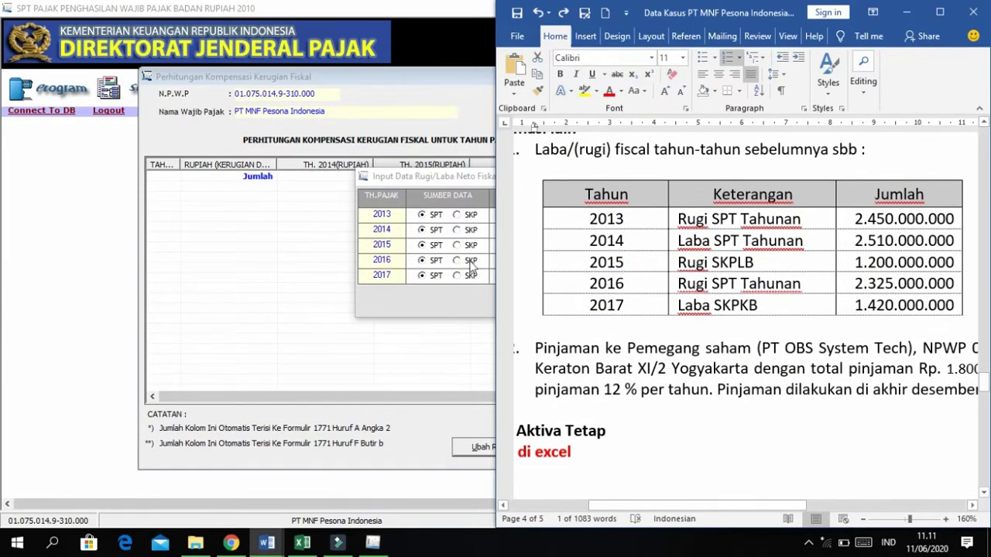
key(alt+Tab)
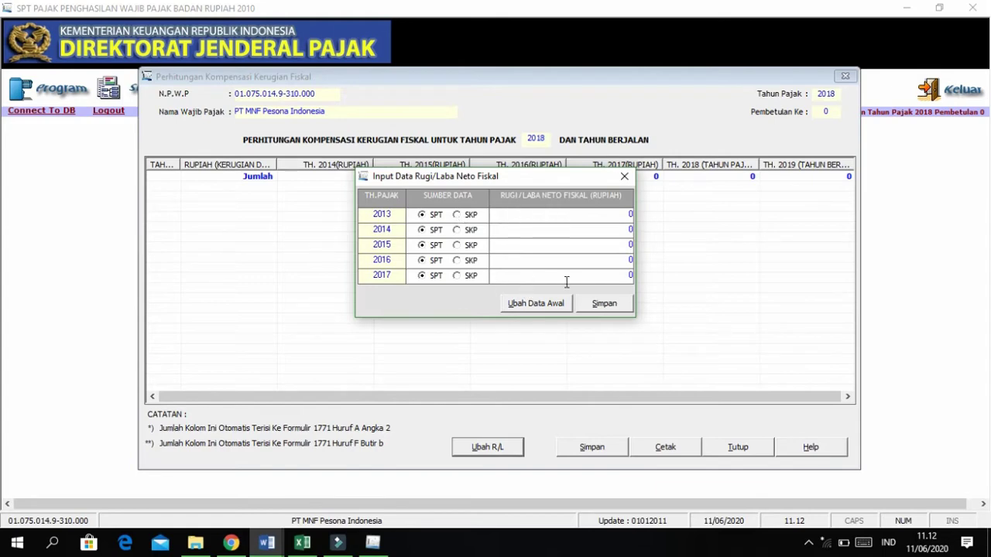
Check the initial data form for 2008–2012 compensable losses against the case document and leave it without saving.
click(534, 305)
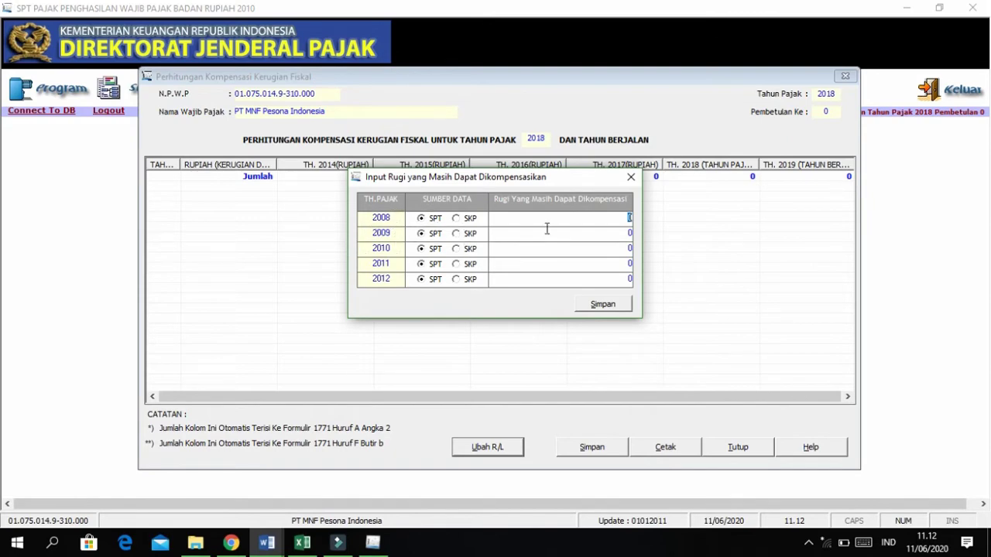
key(alt+Tab)
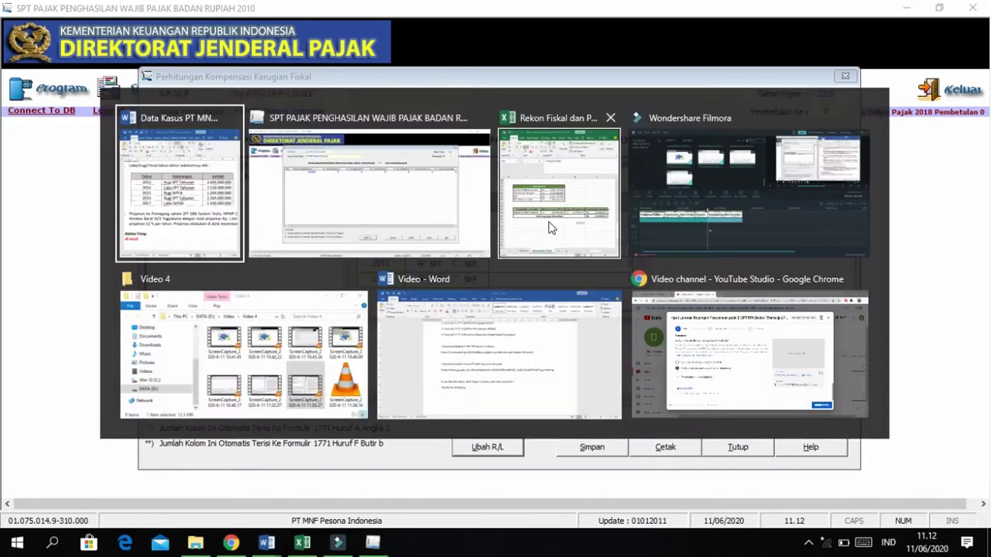
key(alt+Tab)
key(alt+Tab)
key(alt+Tab)
key(alt+Tab)
key(alt+Tab)
key(alt+Tab)
key(alt+Tab)
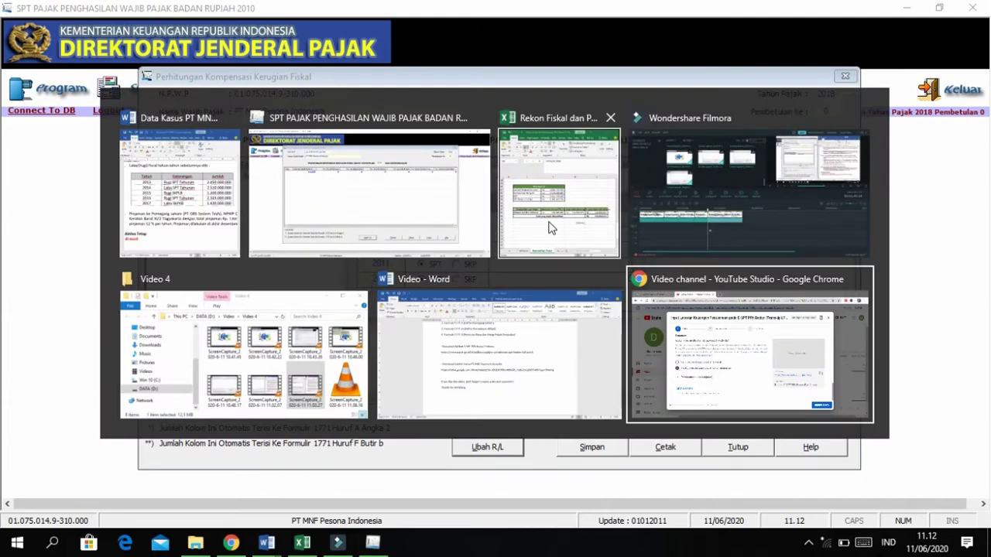
scroll(682, 263, down, 1)
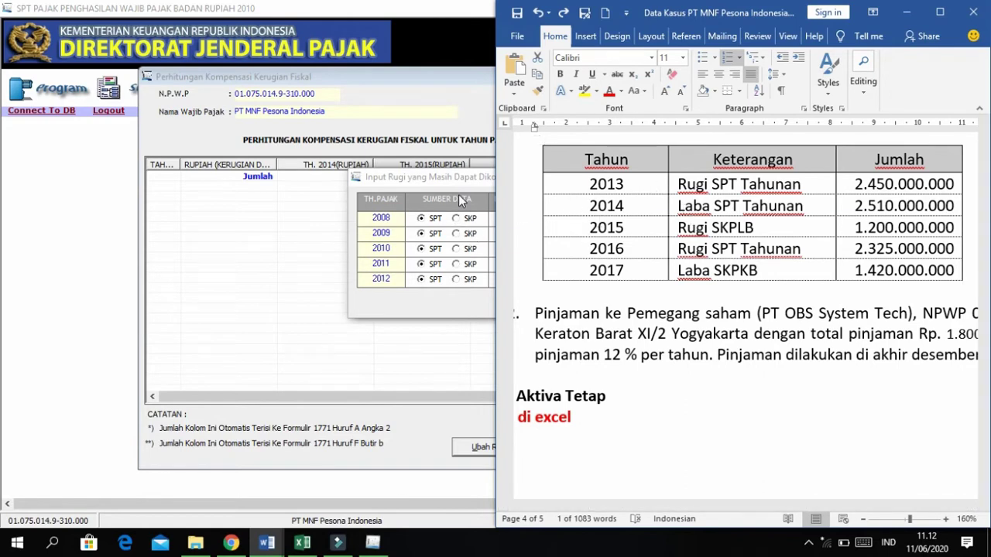
key(alt+Tab)
click(603, 303)
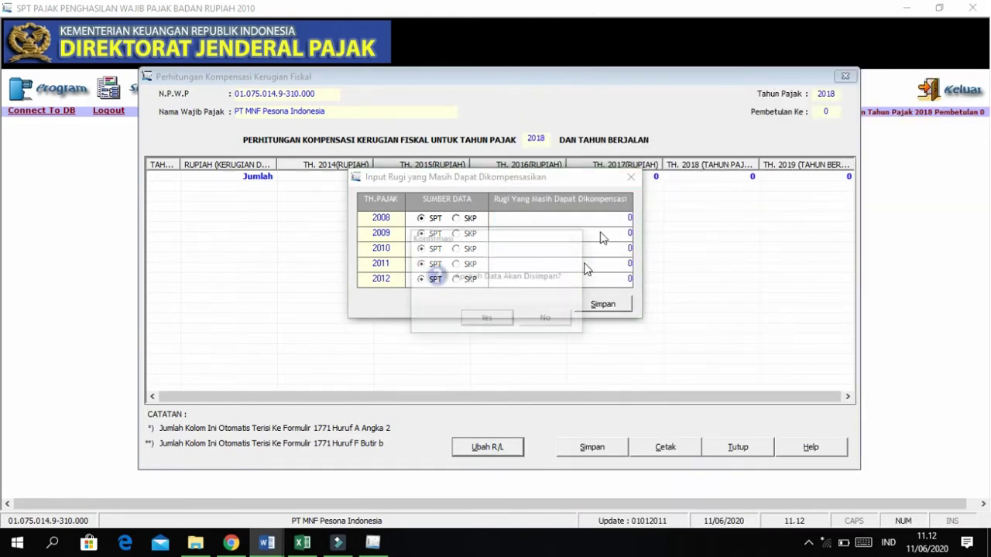
click(553, 321)
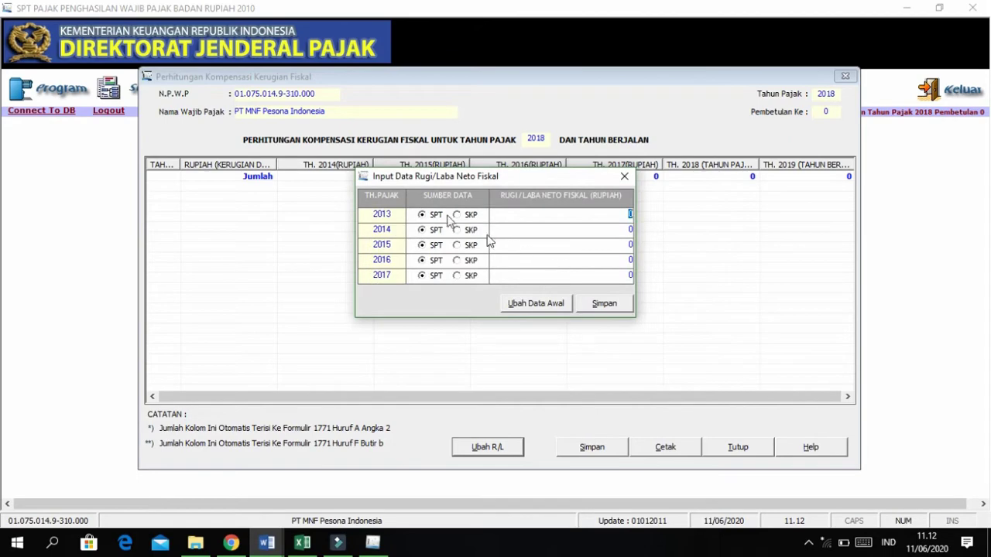
Reopen the 2013–2017 Rugi/Laba Neto Fiskal input form beside the case document and go to the table's 2013 row.
click(618, 185)
key(super+Left)
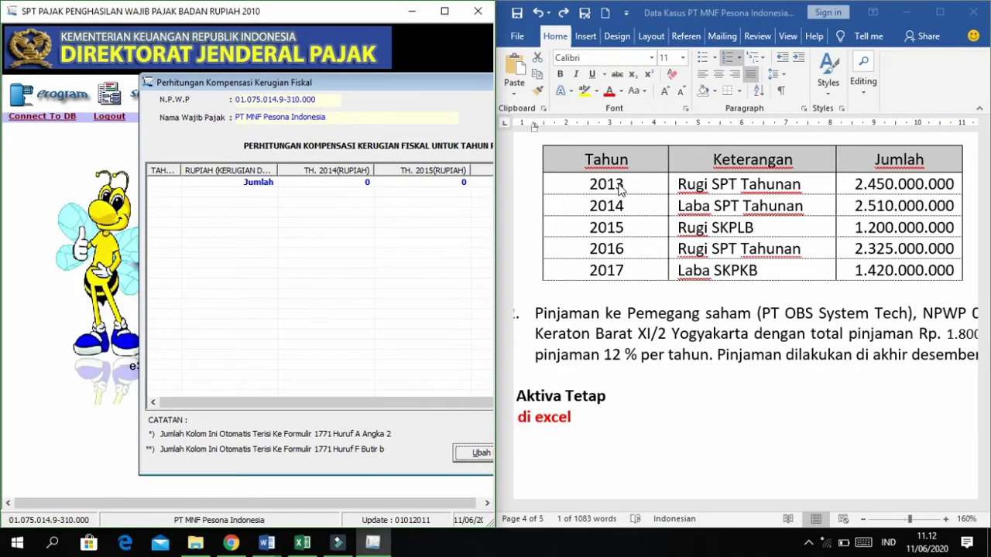
click(417, 300)
click(481, 454)
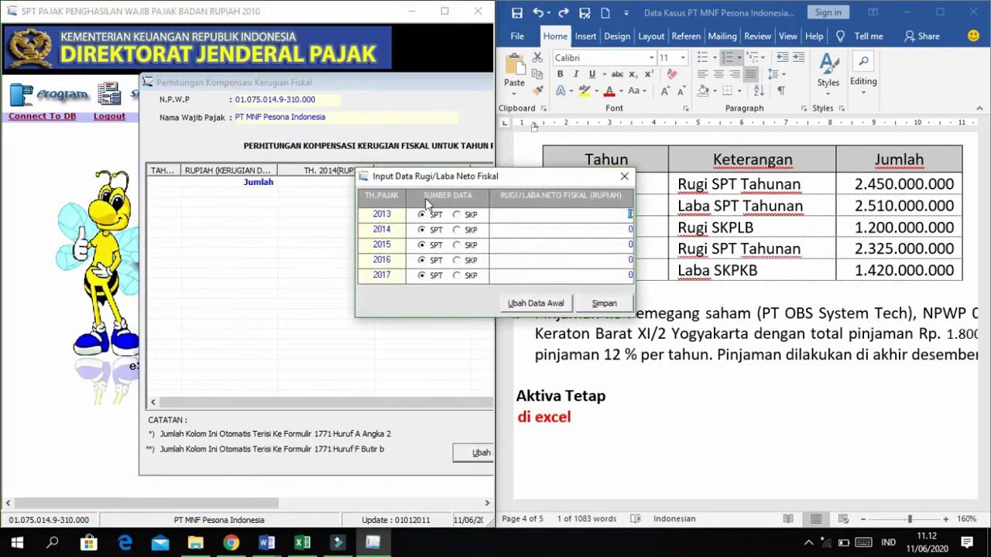
drag(435, 181, 239, 179)
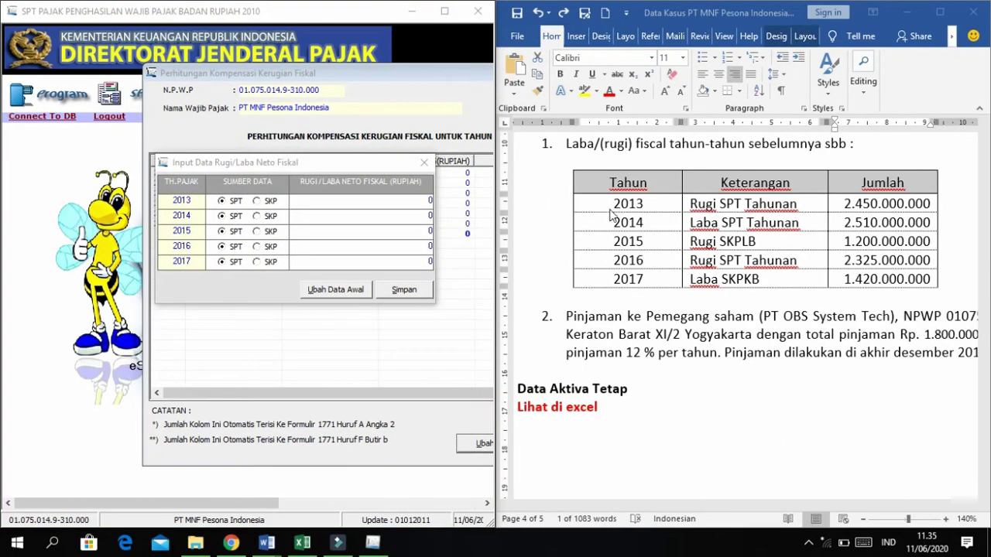
click(609, 205)
click(612, 205)
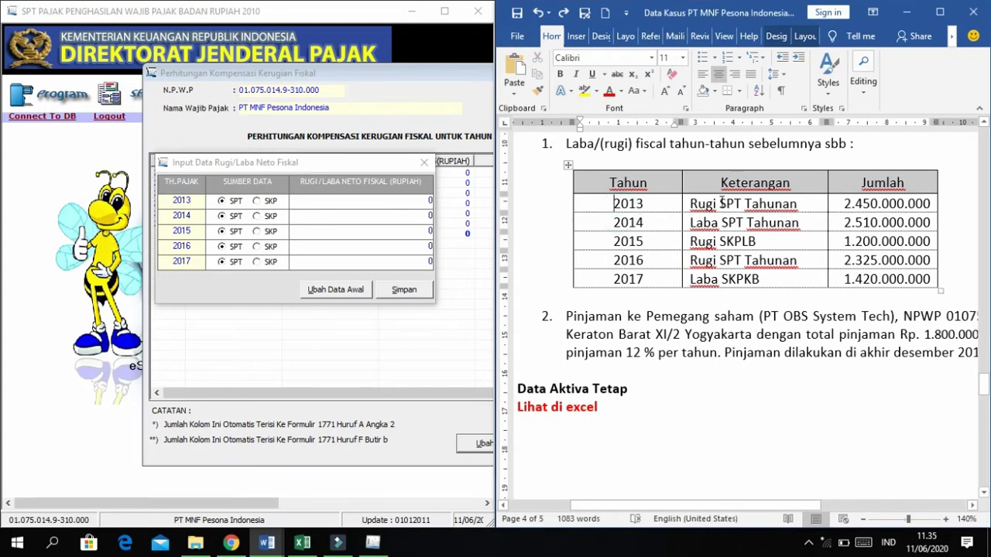
Copy the 2013 loss amount from the case document and enter it as -2.450.000.000 for tax year 2013.
drag(847, 205, 929, 207)
key(super+c)
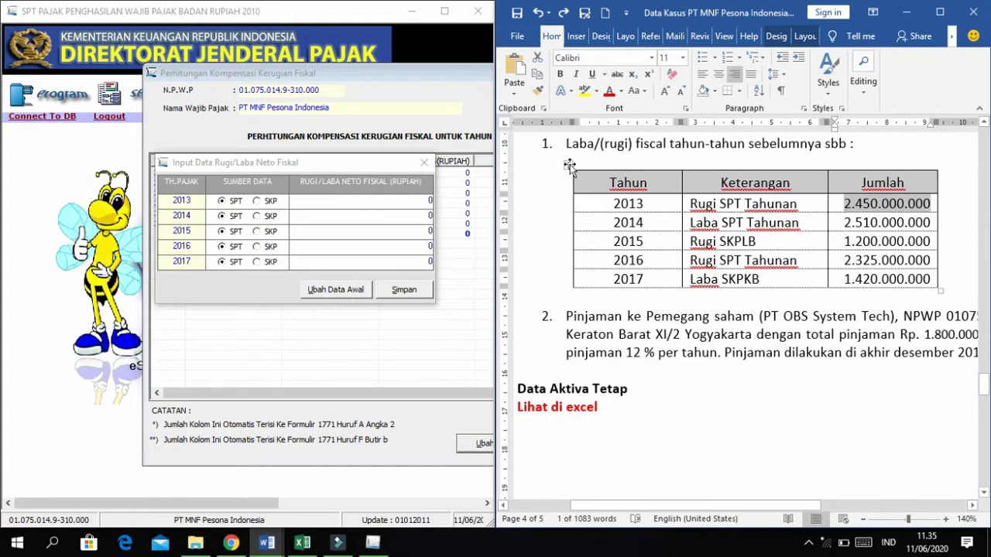
click(422, 199)
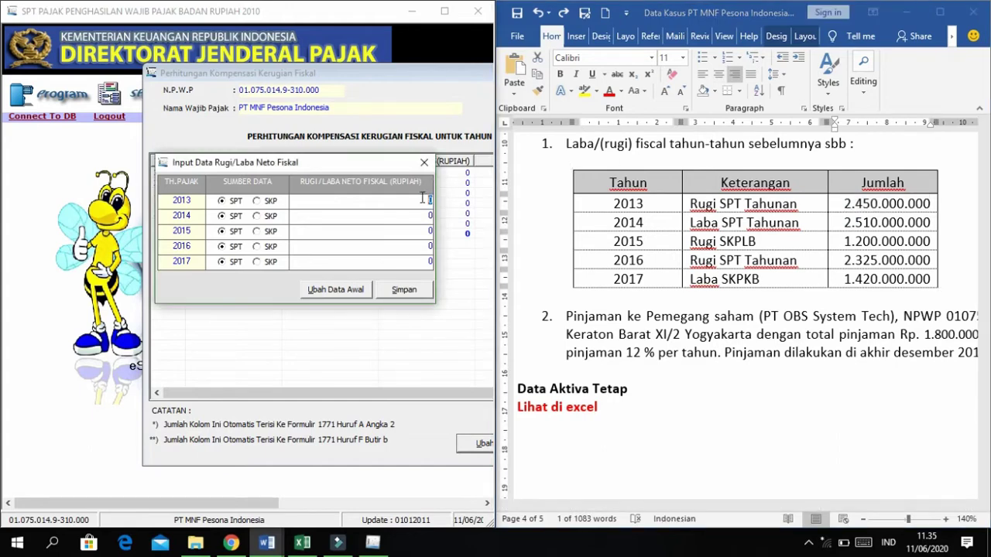
right_click(422, 199)
click(458, 260)
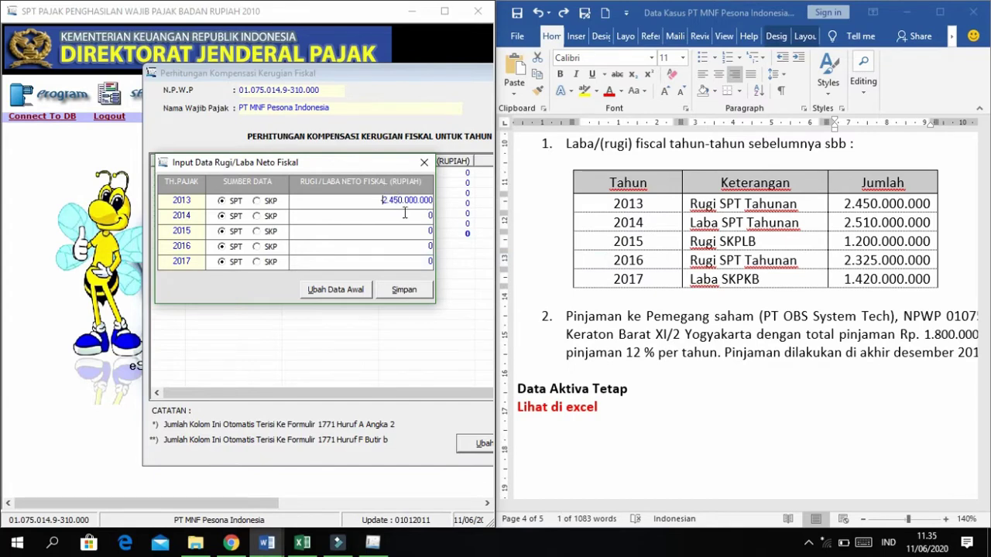
Copy the 2014 profit from the case document and enter 2.510.000.000 as the 2014 net fiscal result.
click(415, 215)
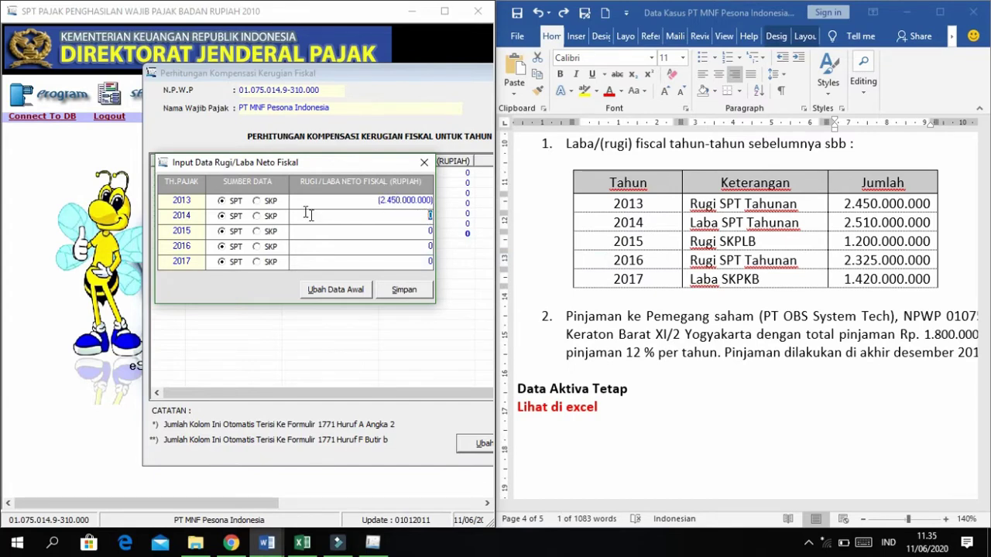
double_click(843, 225)
key(super+c)
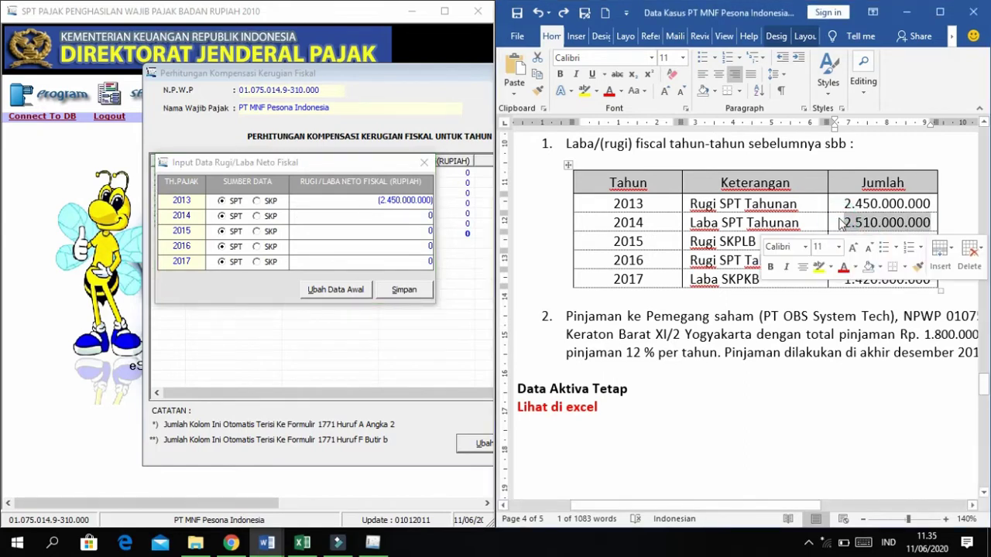
click(427, 217)
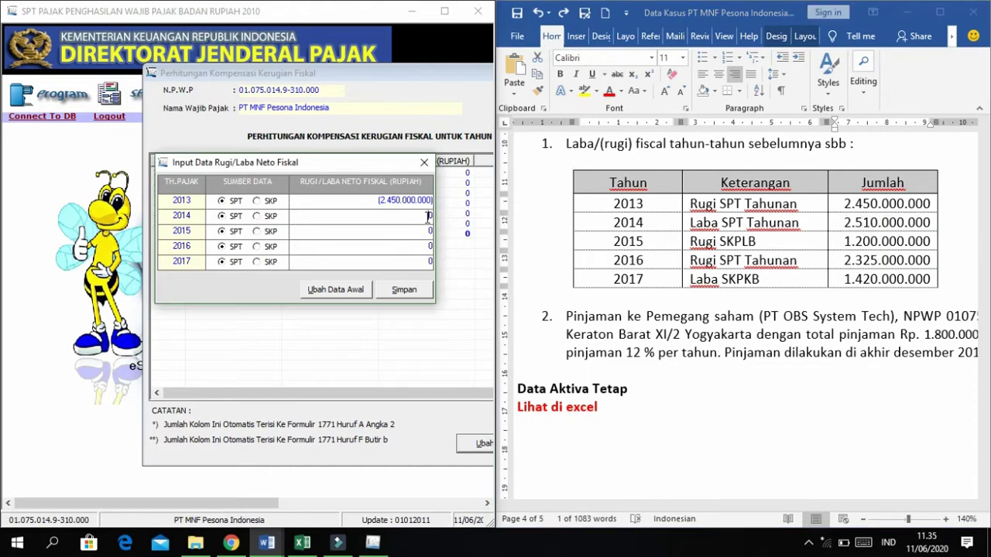
right_click(427, 217)
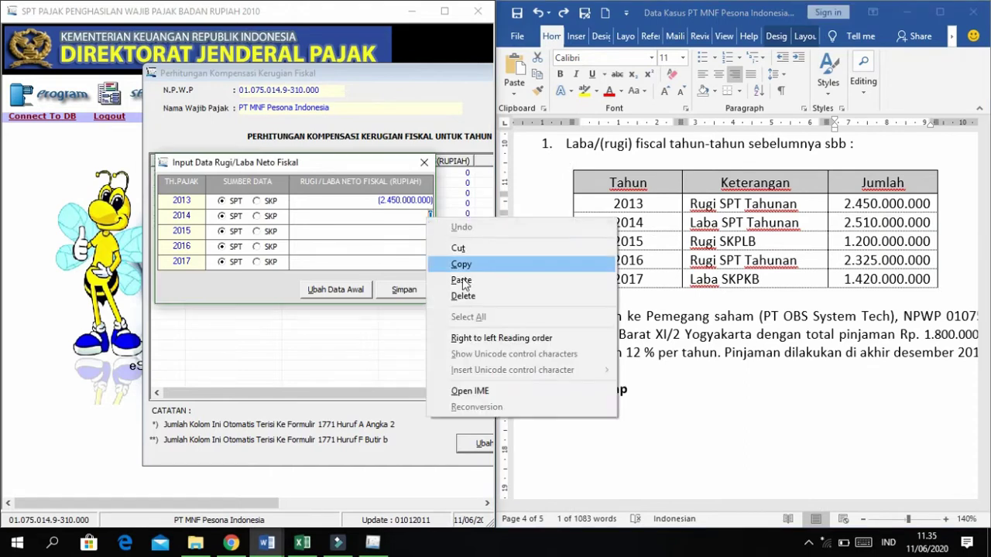
click(465, 281)
key(Return)
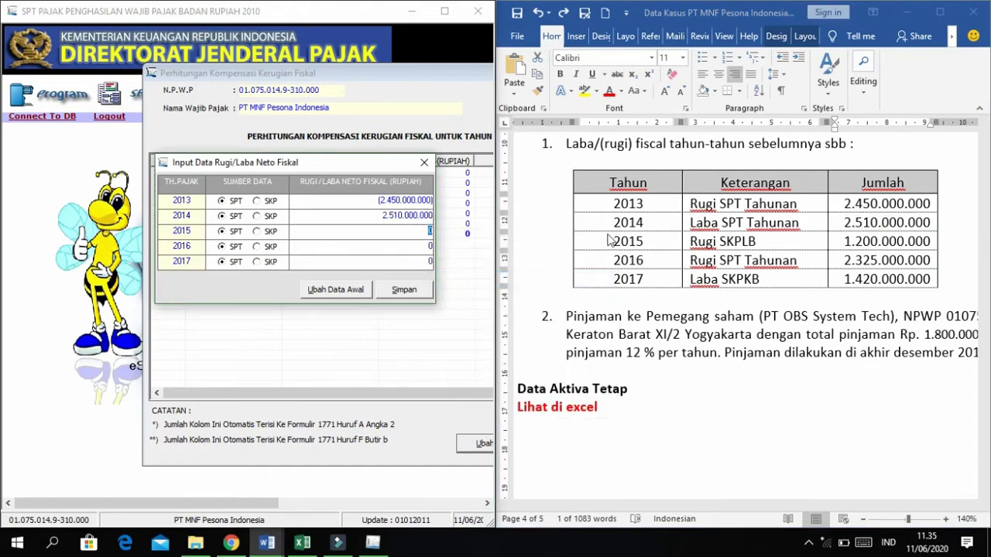
Copy the 2015 loss from the case document and enter it as -1.200.000.000 for tax year 2015.
click(849, 241)
drag(864, 245, 935, 247)
click(849, 245)
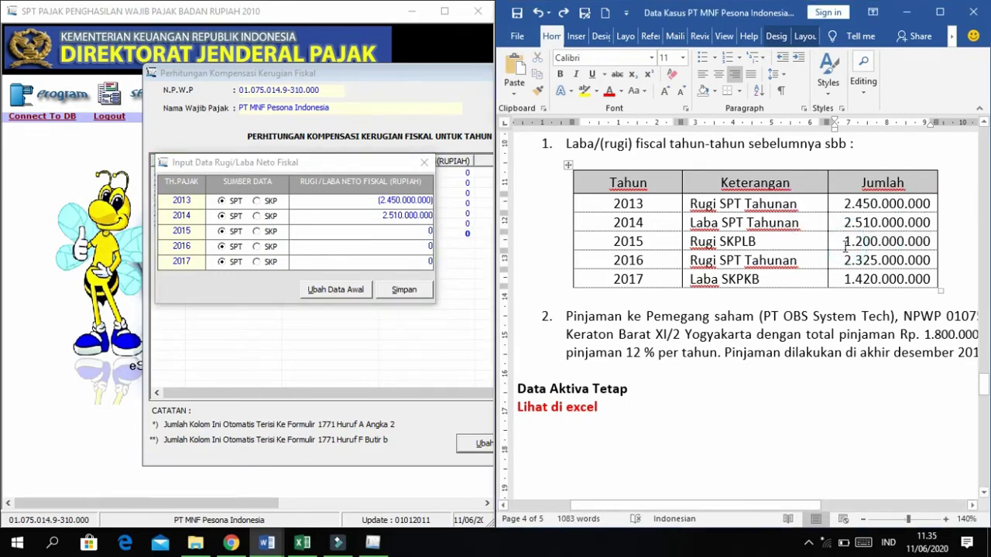
drag(844, 245, 927, 246)
key(super+c)
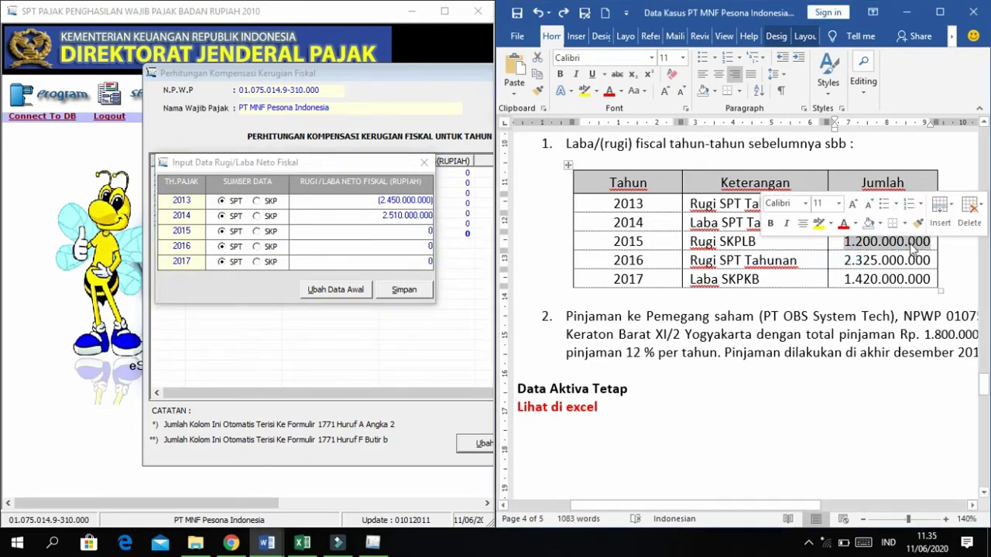
click(429, 231)
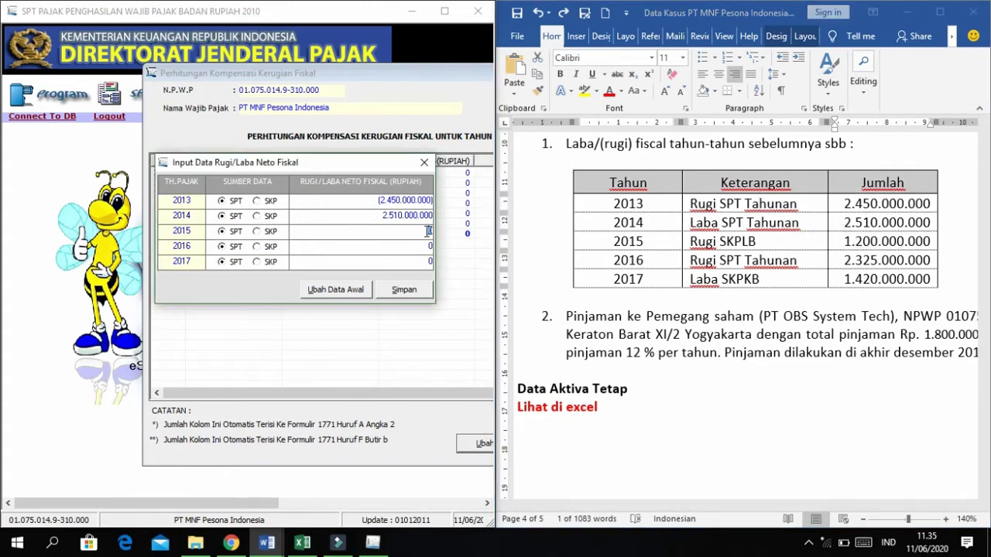
right_click(426, 232)
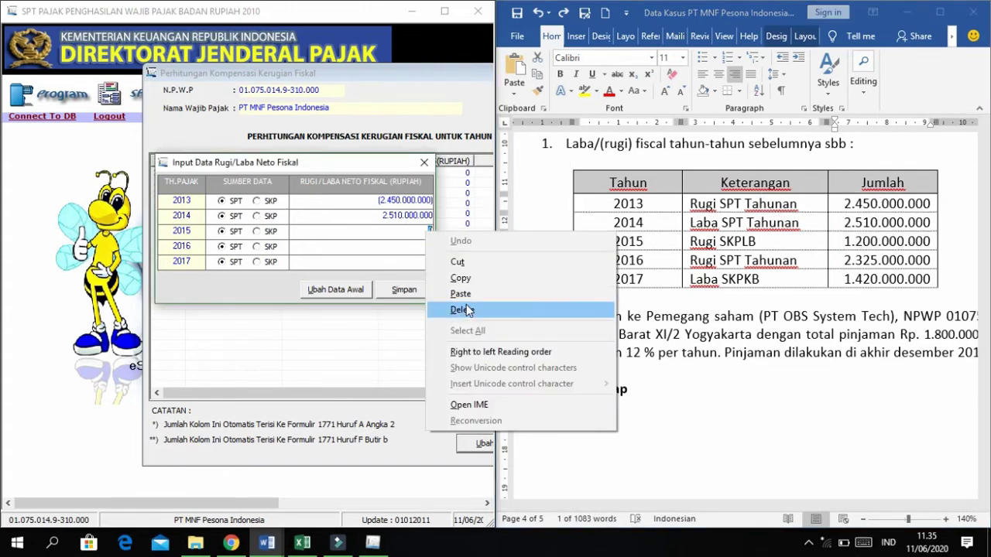
click(469, 299)
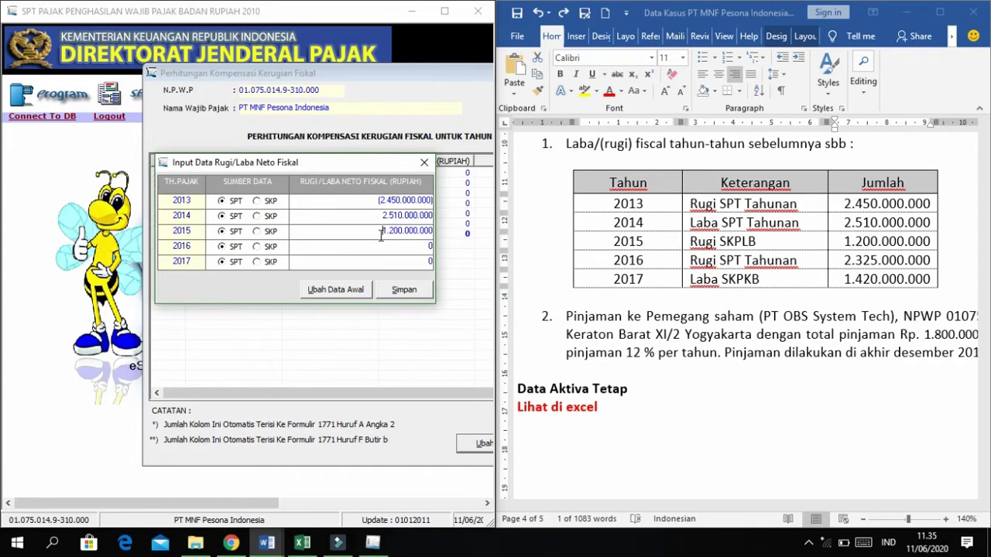
Copy the 2016 loss from the case document and enter it as -2.325.000.000 for tax year 2016.
click(418, 248)
drag(849, 266, 912, 265)
key(super+c)
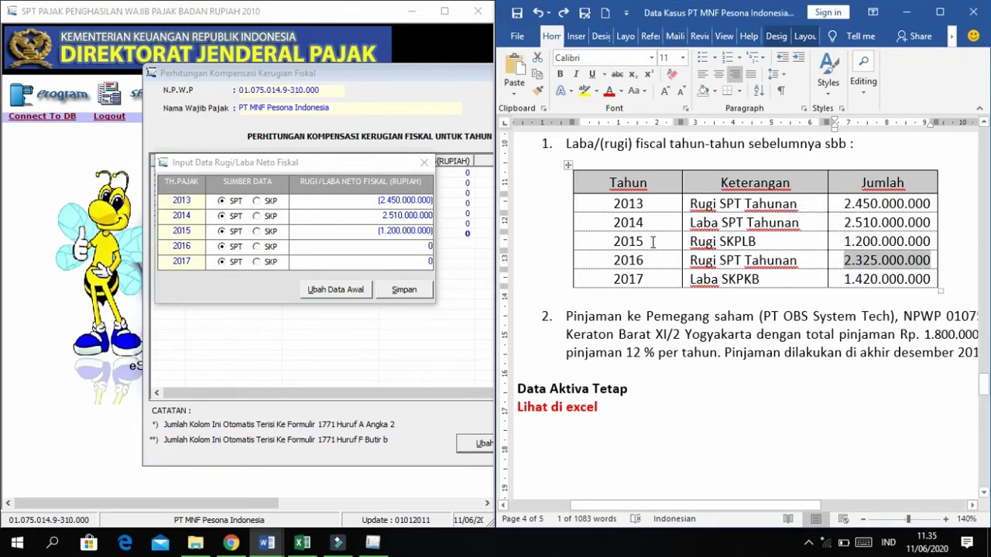
click(428, 246)
right_click(427, 251)
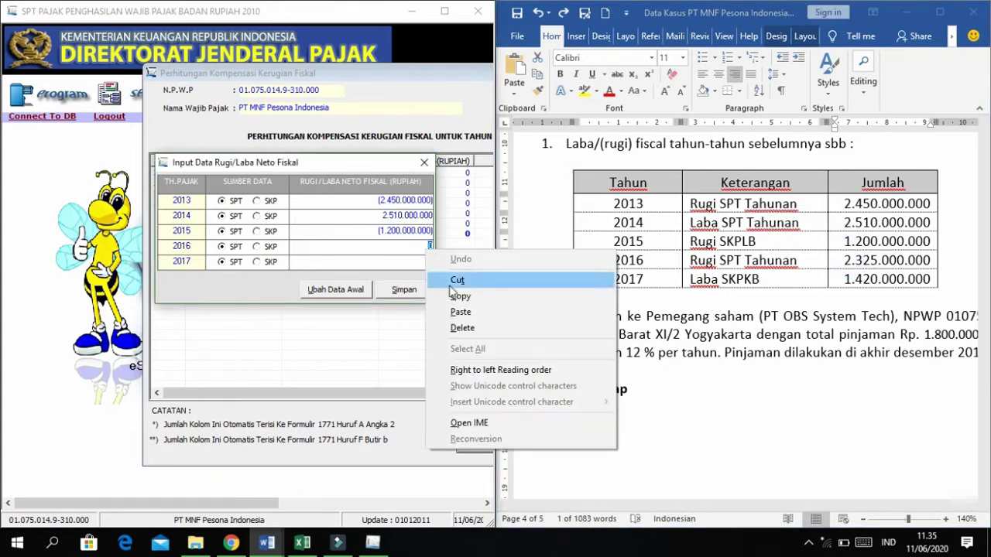
click(461, 312)
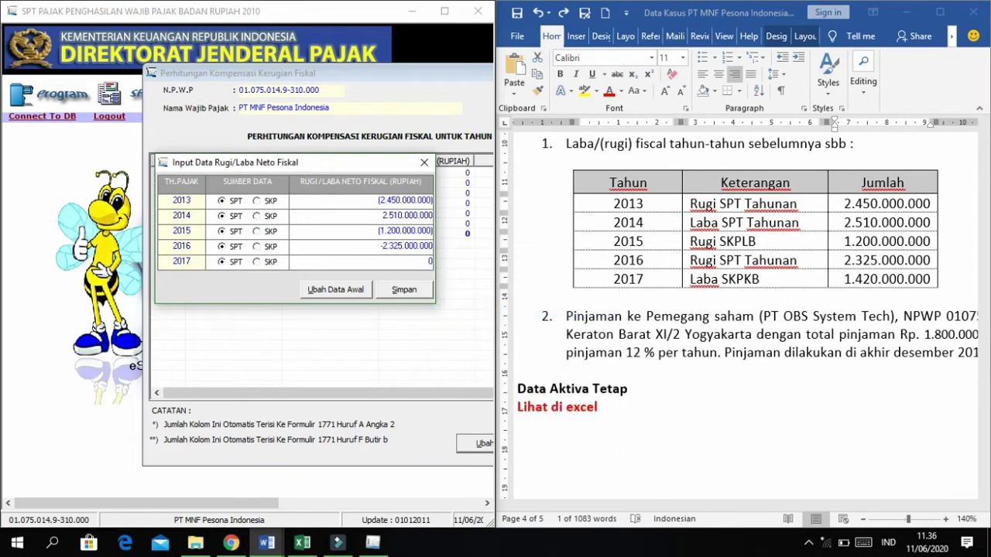
click(419, 262)
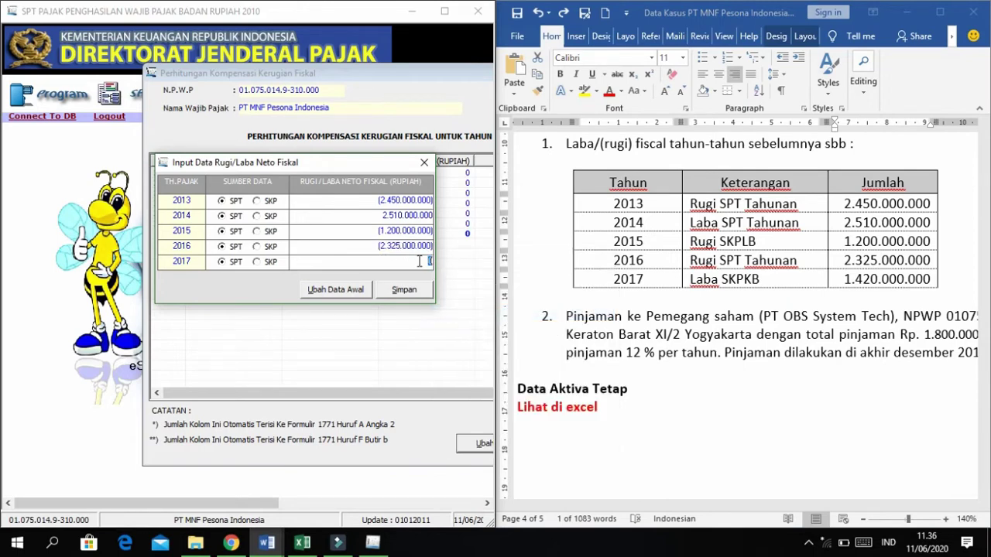
Set the data source of the 2015 loss to SKP, keeping SPT as the source for 2016.
click(256, 246)
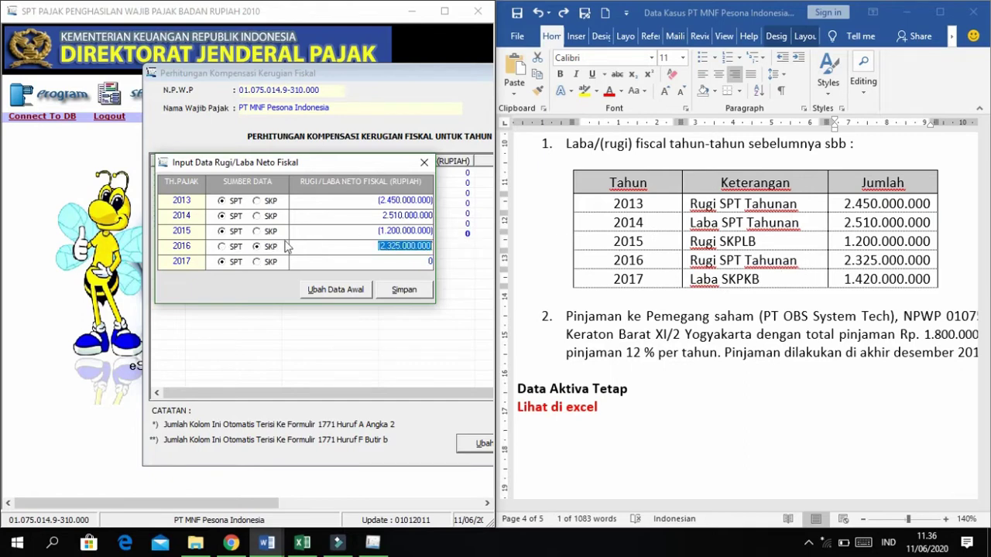
click(256, 231)
click(221, 246)
Enter the case document's 2017 profit of 1.420.000.000 for tax year 2017 and set its data source to SKP.
drag(842, 279, 932, 279)
key(super+c)
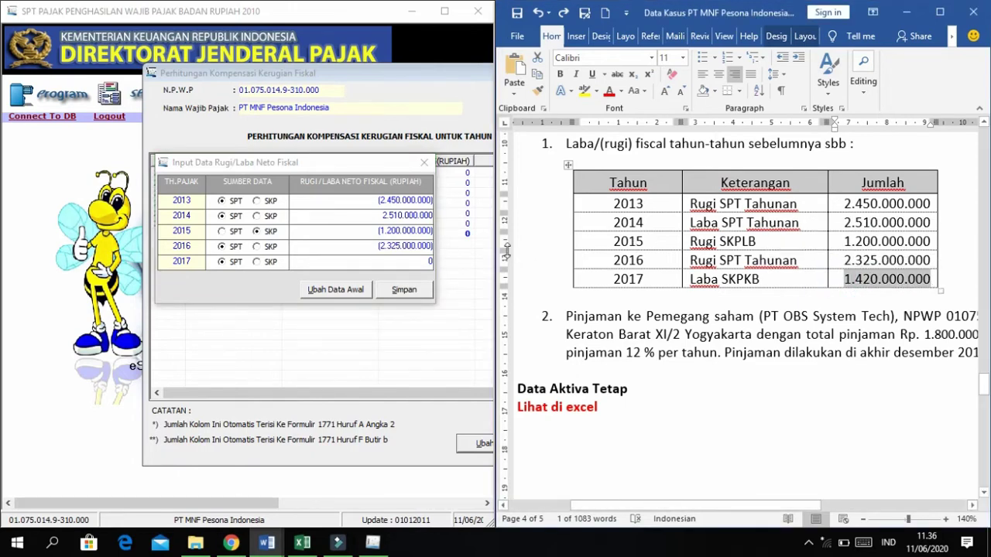
click(422, 261)
right_click(419, 262)
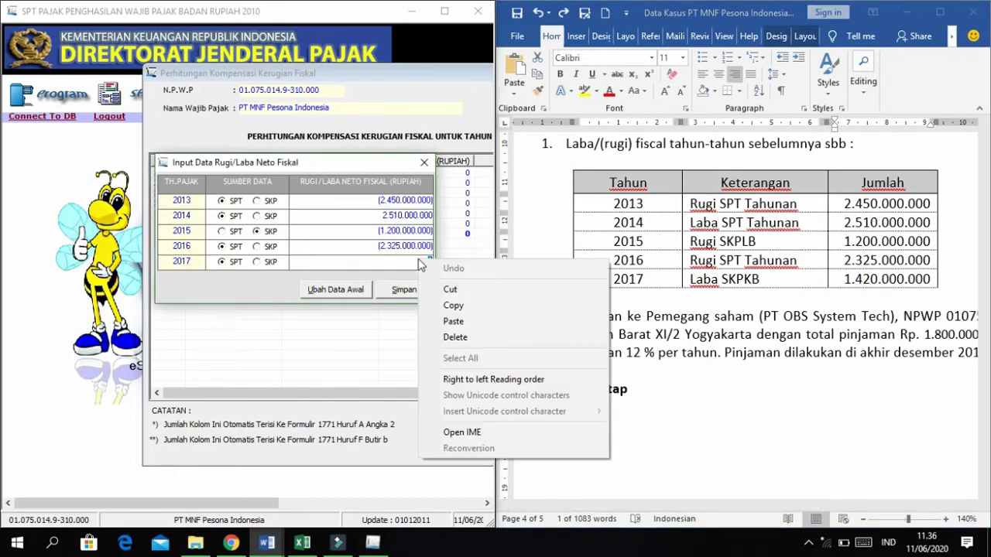
click(453, 321)
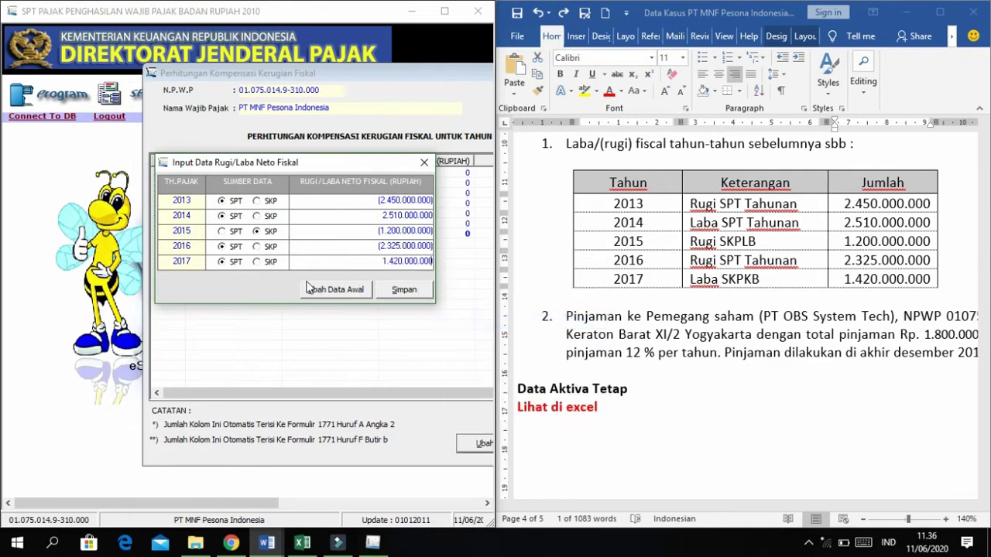
click(257, 261)
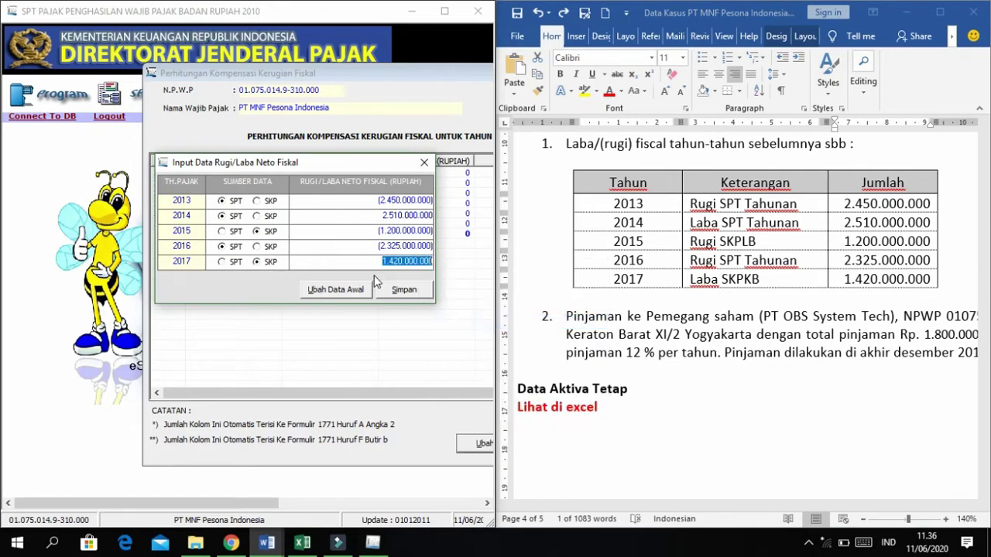
Save the 2013–2017 Rugi/Laba Neto Fiskal figures and close their input form.
click(418, 292)
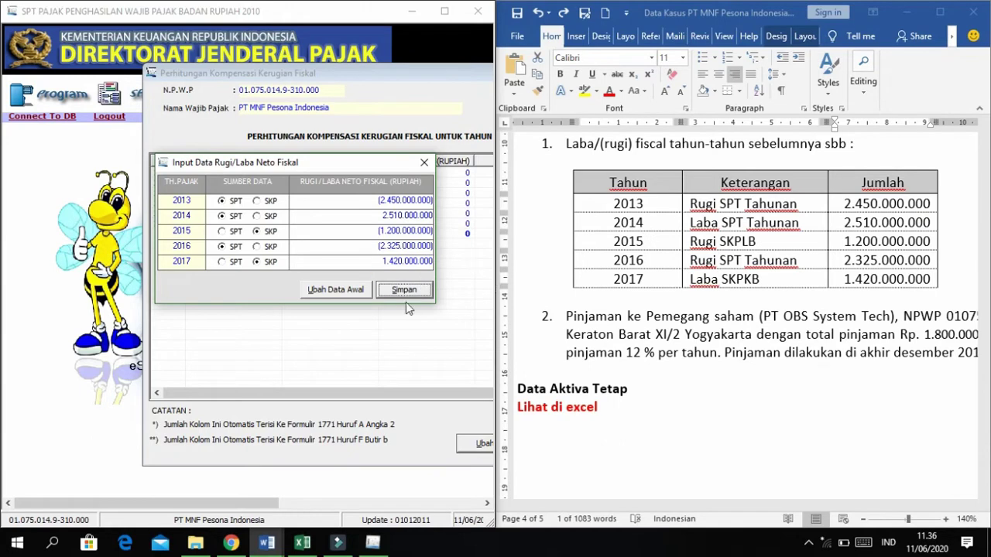
click(534, 319)
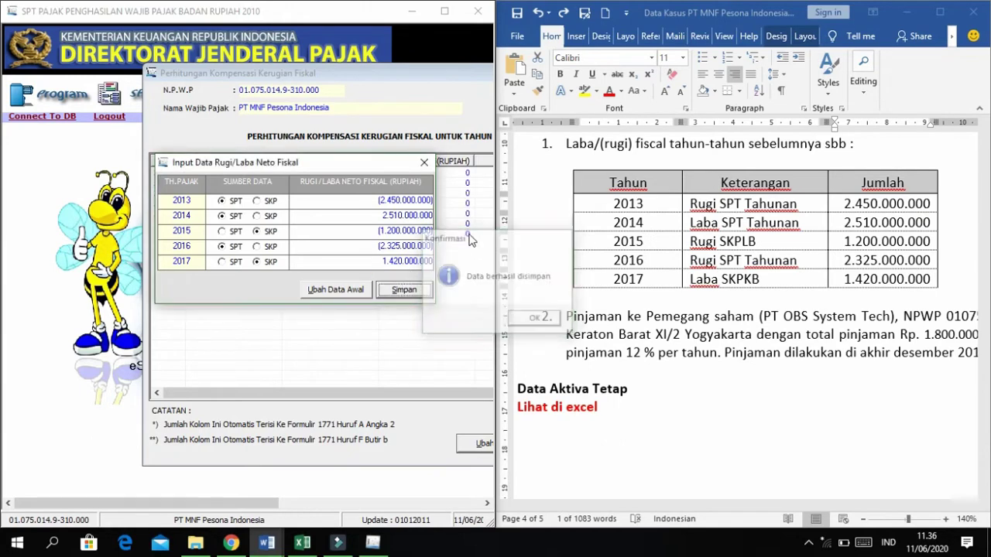
click(424, 163)
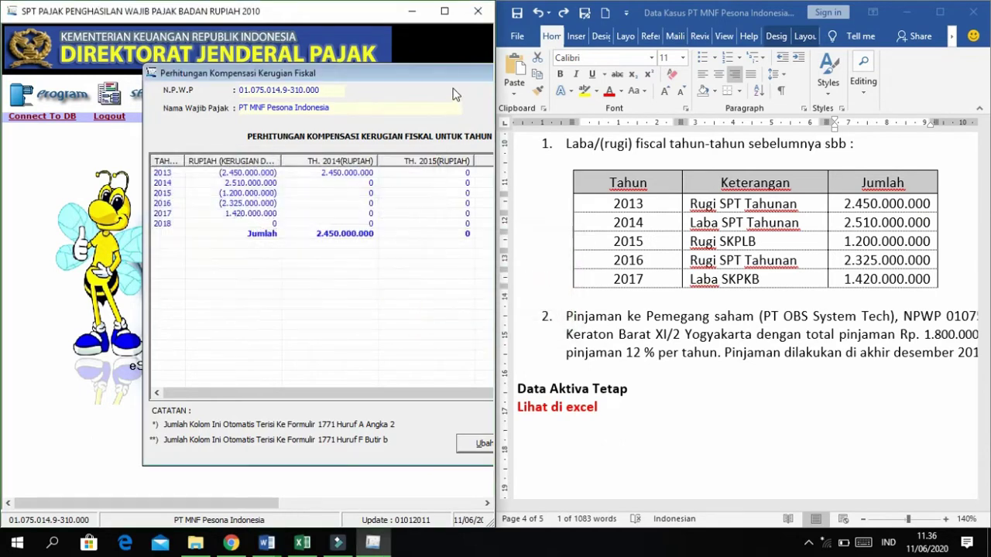
View the fiscal loss compensation calculation in full width and close it, saving its data.
click(448, 11)
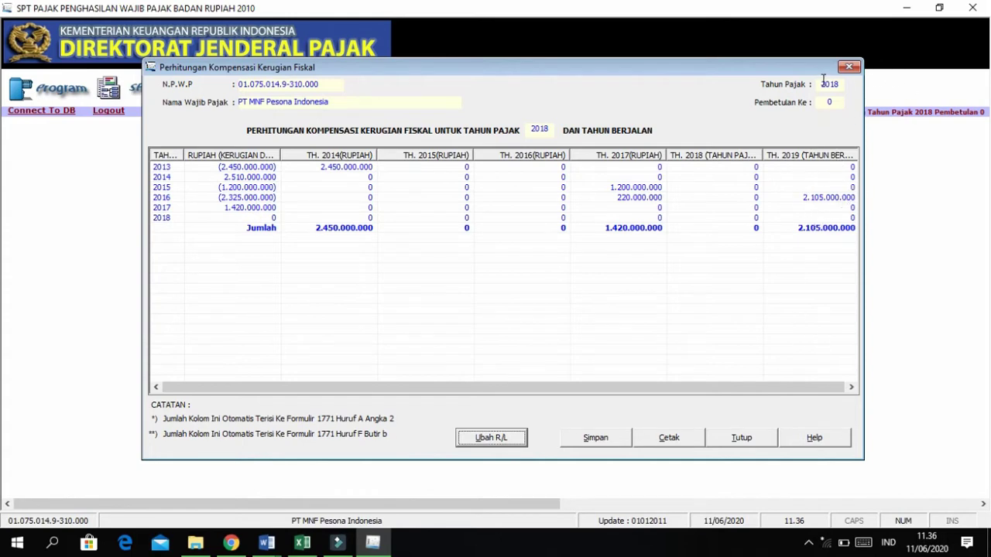
click(850, 67)
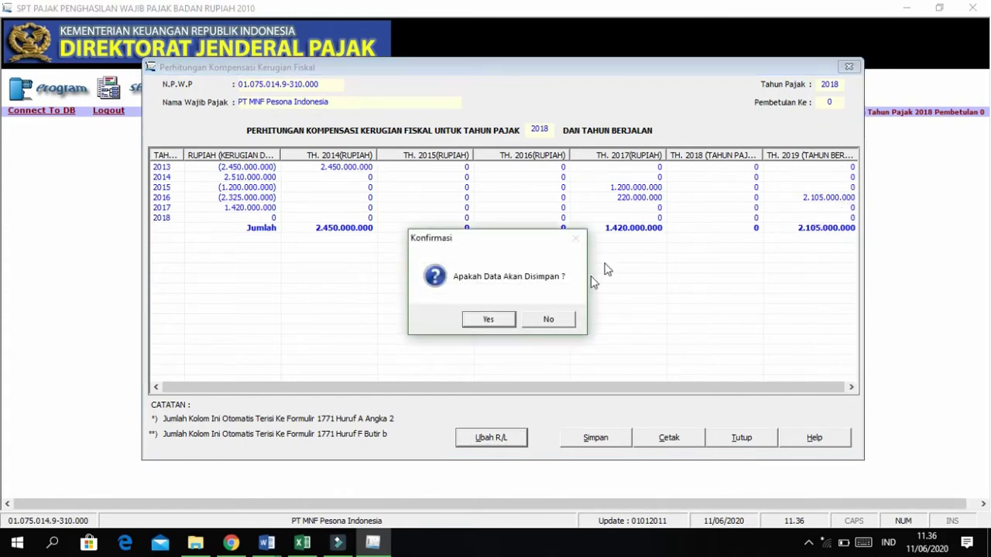
click(488, 322)
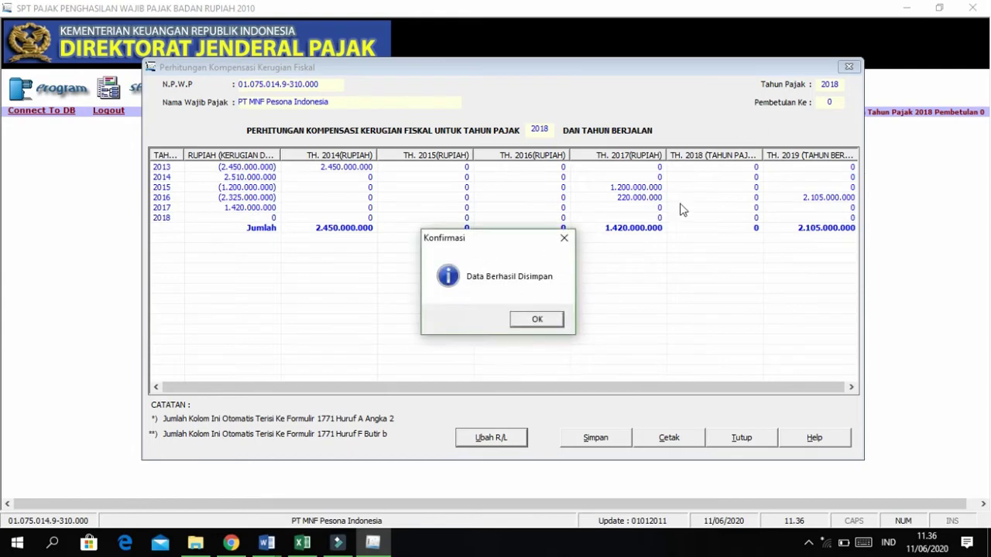
click(538, 321)
Open the main SPT PPh Wajib Pajak Badan form and examine its Pembukuan, attachment (H) and A–C sections.
click(151, 92)
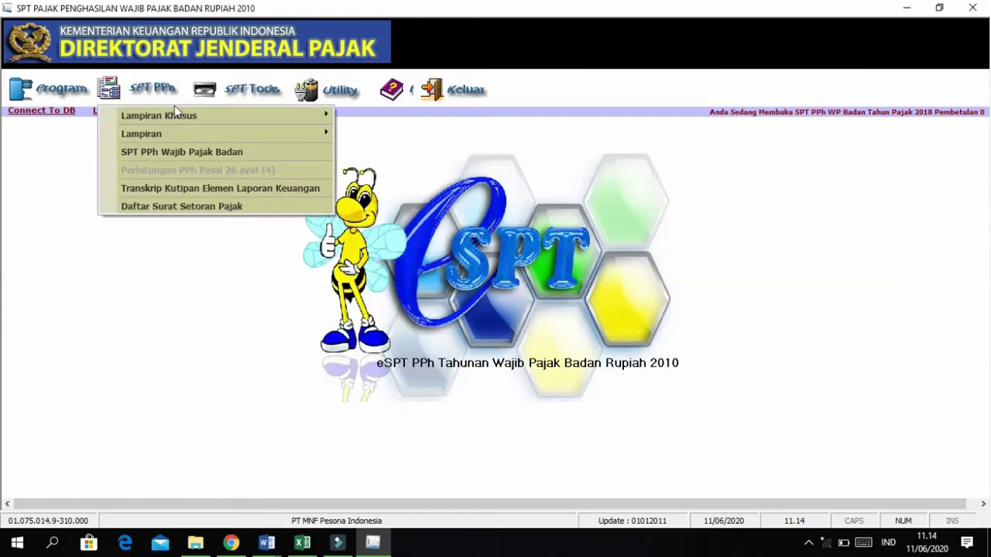
mouse_move(194, 155)
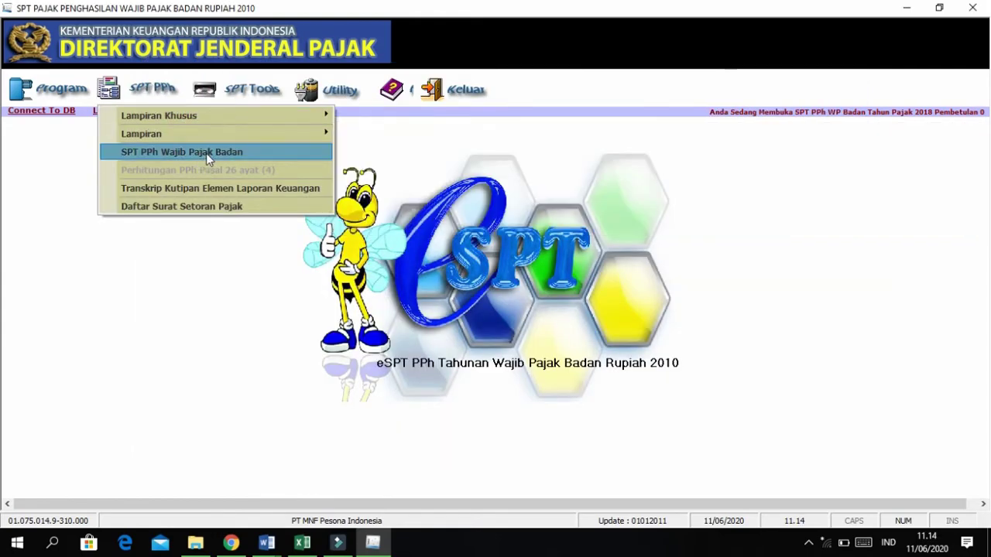
click(205, 156)
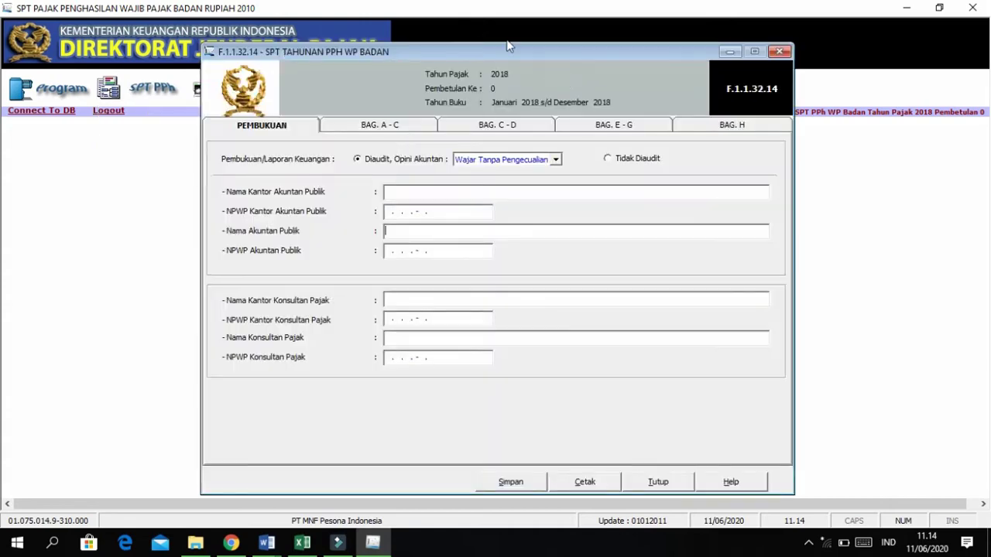
drag(507, 56, 532, 45)
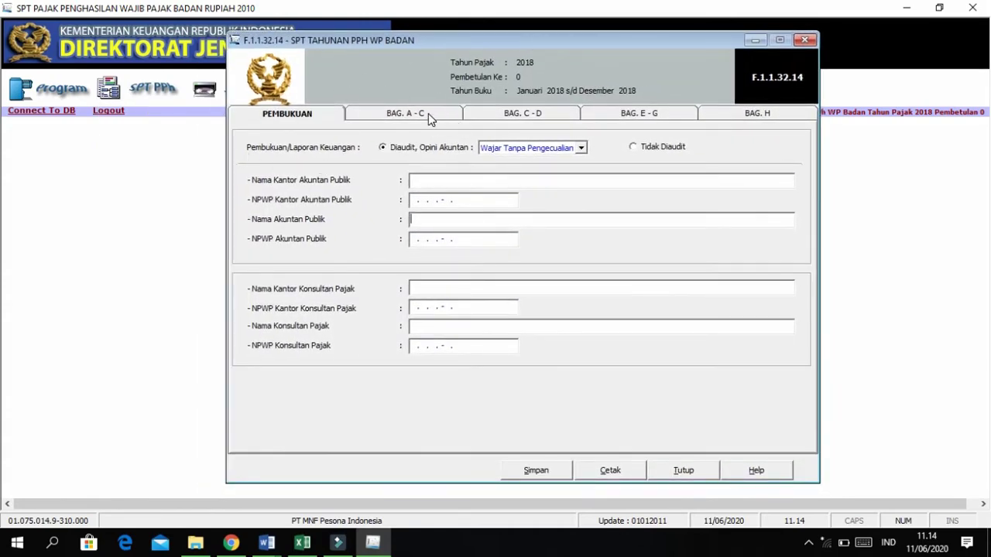
click(755, 116)
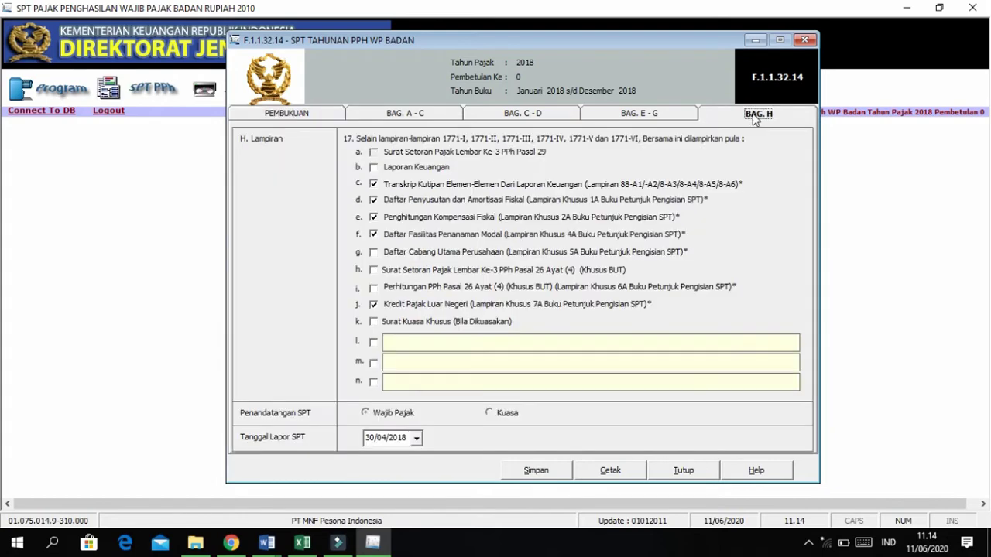
click(679, 116)
click(270, 118)
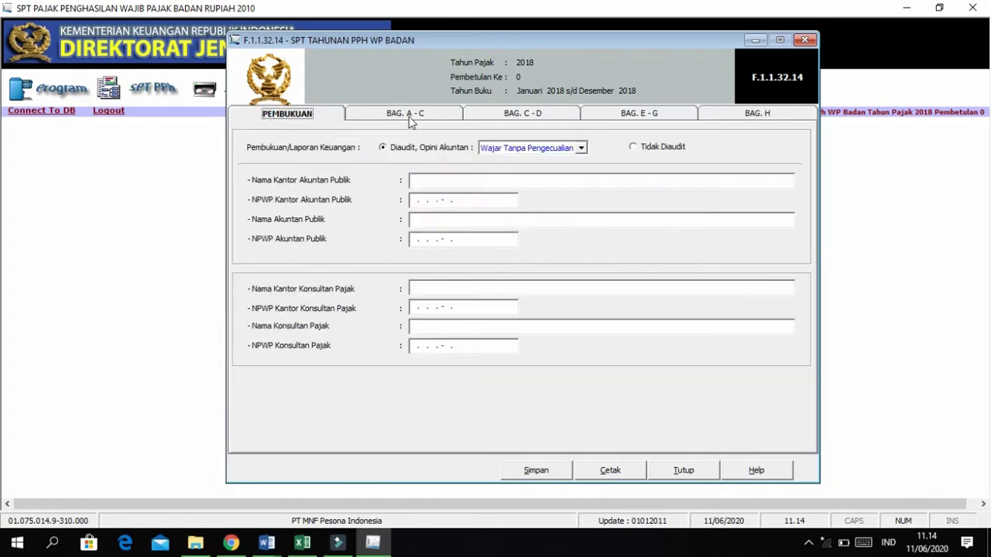
click(408, 115)
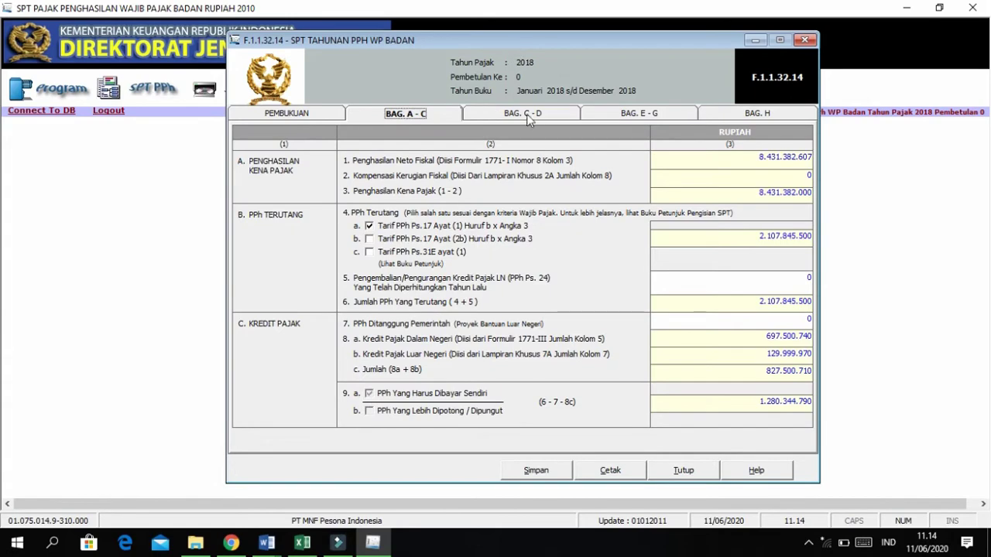
Examine sections C–D, E–G and H of the main return form and return to its Pembukuan section.
click(536, 121)
click(640, 118)
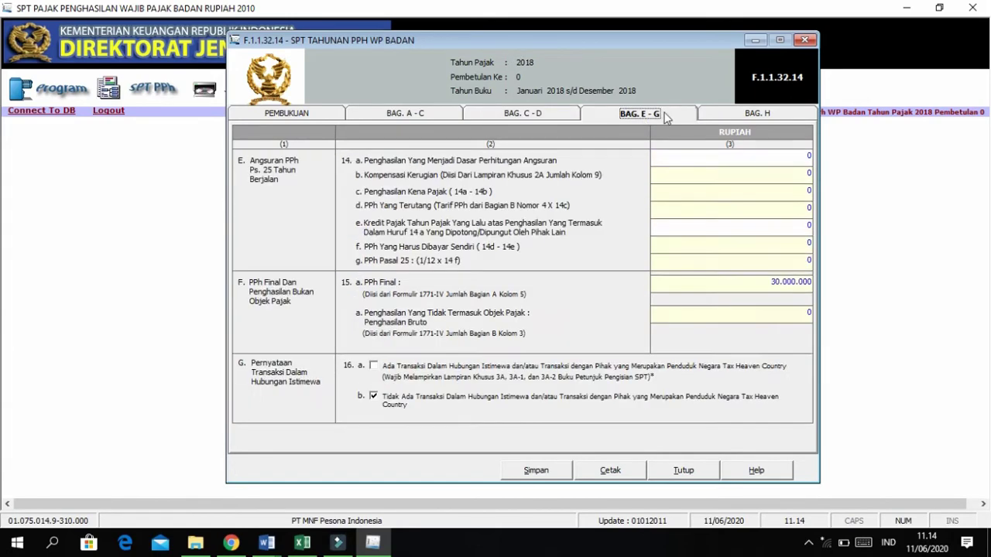
click(757, 117)
click(302, 117)
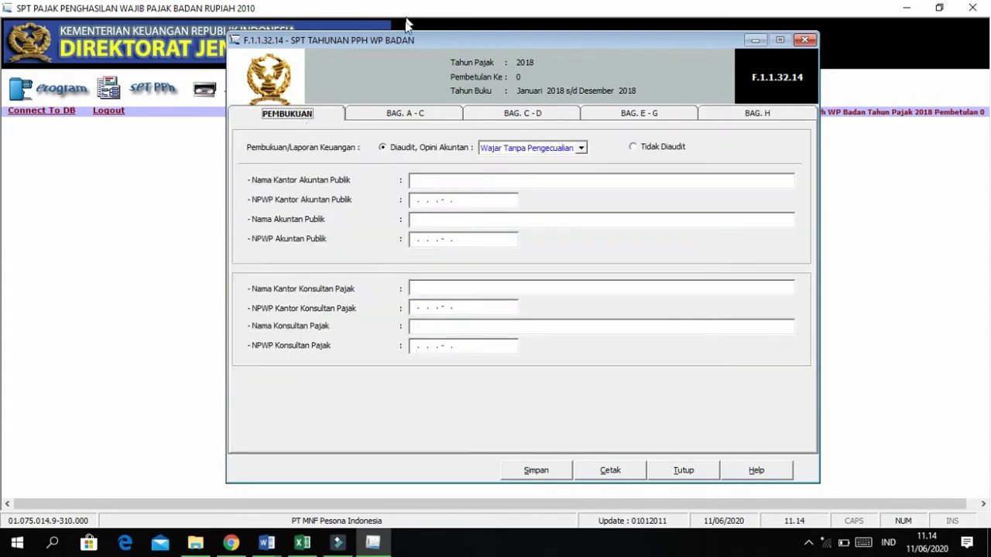
Place the return form beside the Word case document and look through its income statement, restoring the form to full width.
drag(393, 42, 224, 46)
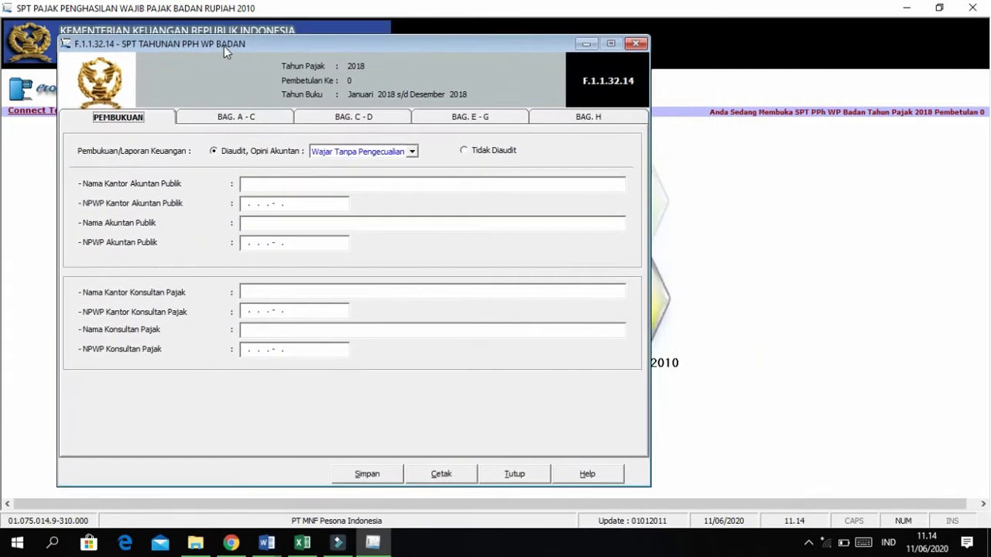
key(super+Left)
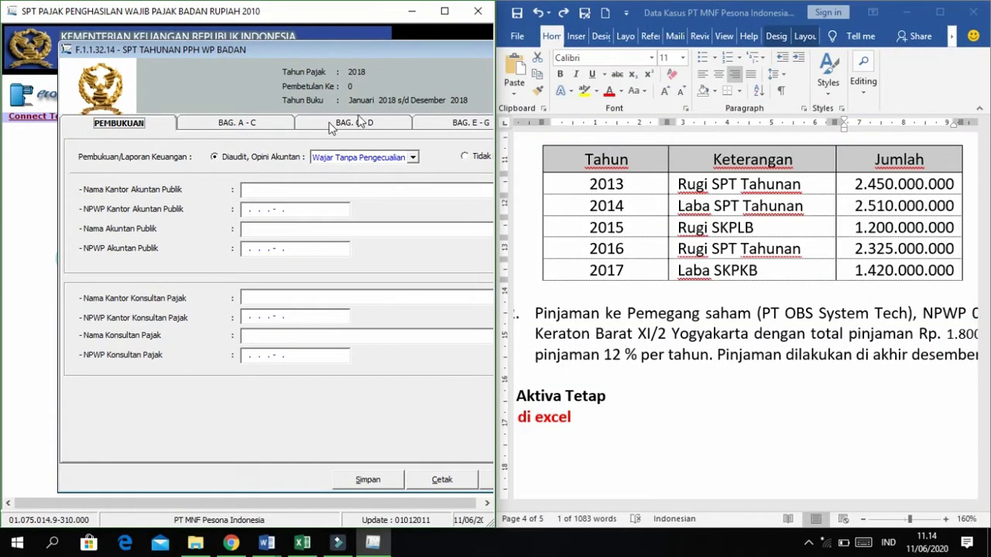
scroll(675, 224, up, 1)
scroll(679, 225, up, 20)
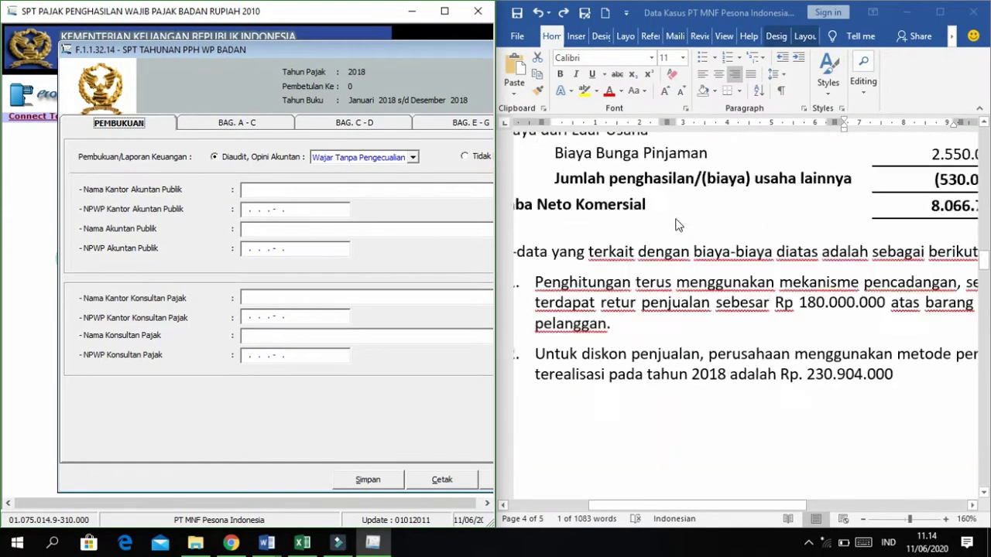
ctrl+scroll(679, 224, down, 2)
scroll(679, 224, up, 3)
scroll(676, 224, up, 3)
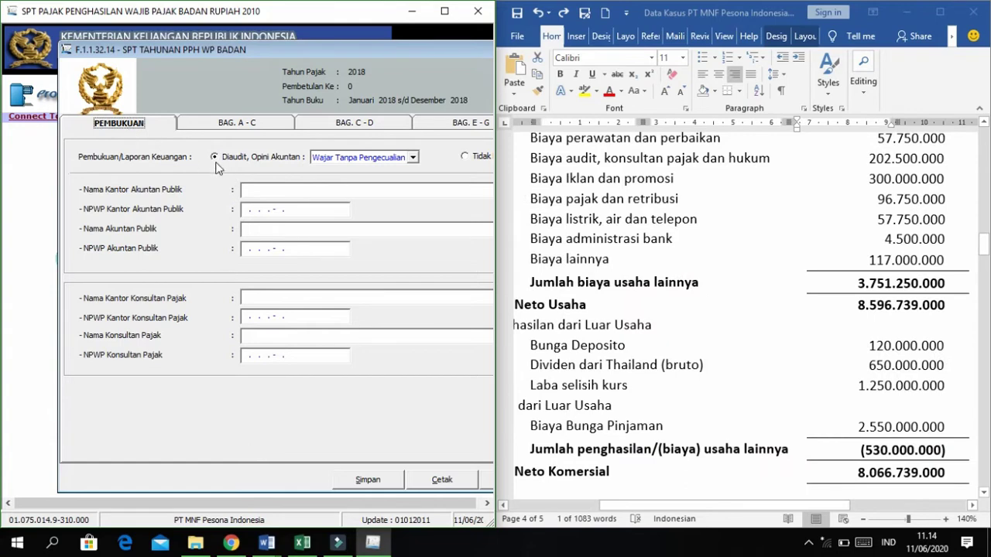
click(444, 11)
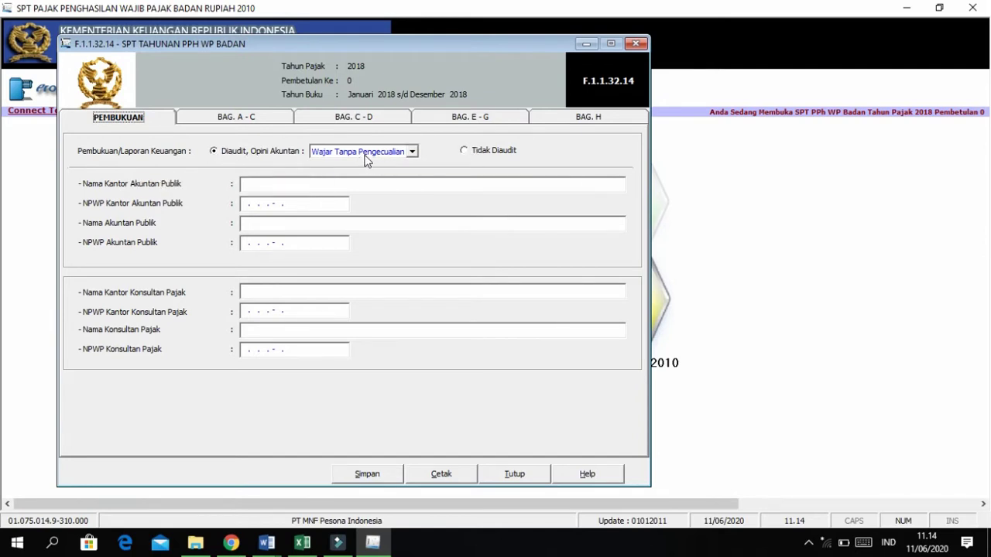
Consult the taxpayer identity data in the case document and set Pembukuan/Laporan Keuangan to Tidak Diaudit.
key(alt+Tab)
scroll(759, 225, up, 10)
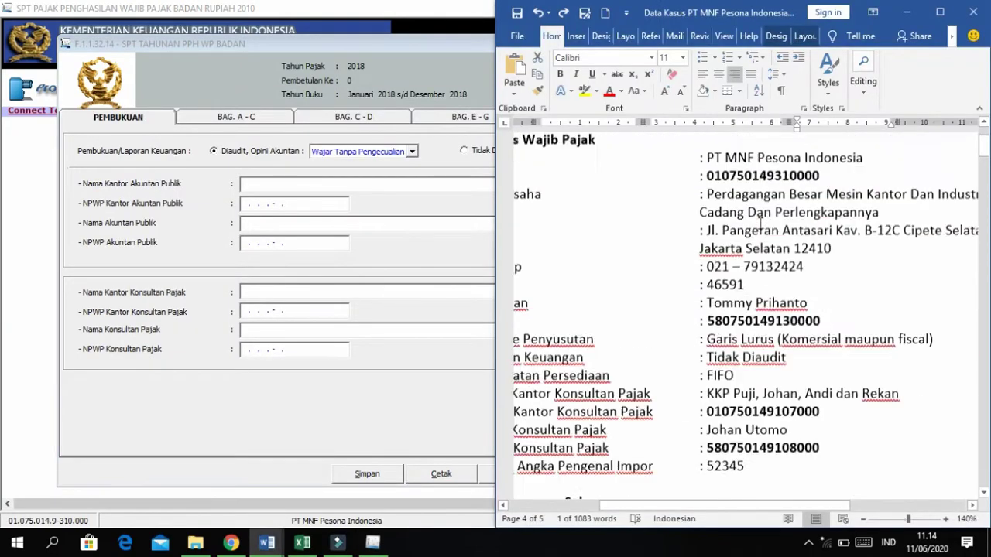
scroll(759, 224, up, 3)
ctrl+scroll(759, 224, down, 4)
scroll(735, 228, down, 3)
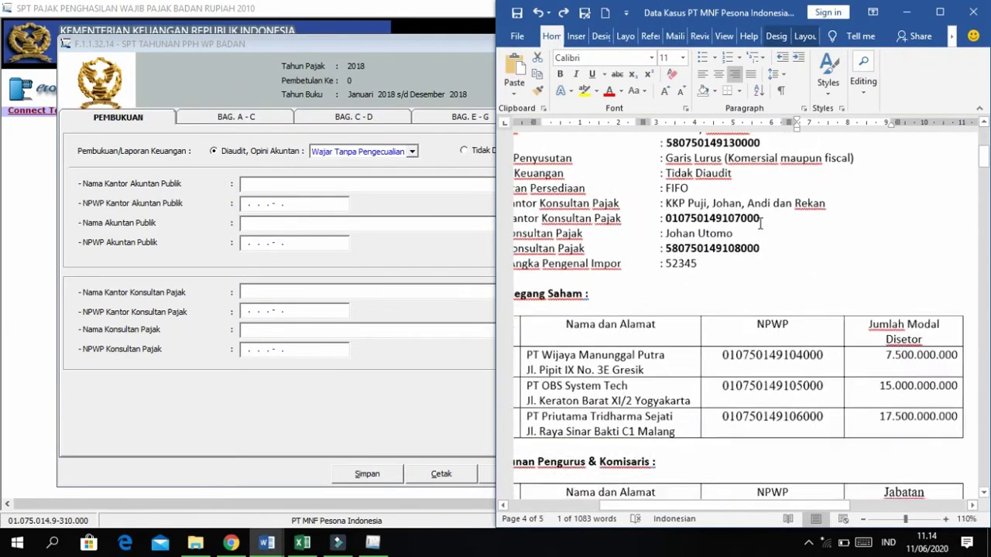
scroll(720, 232, up, 6)
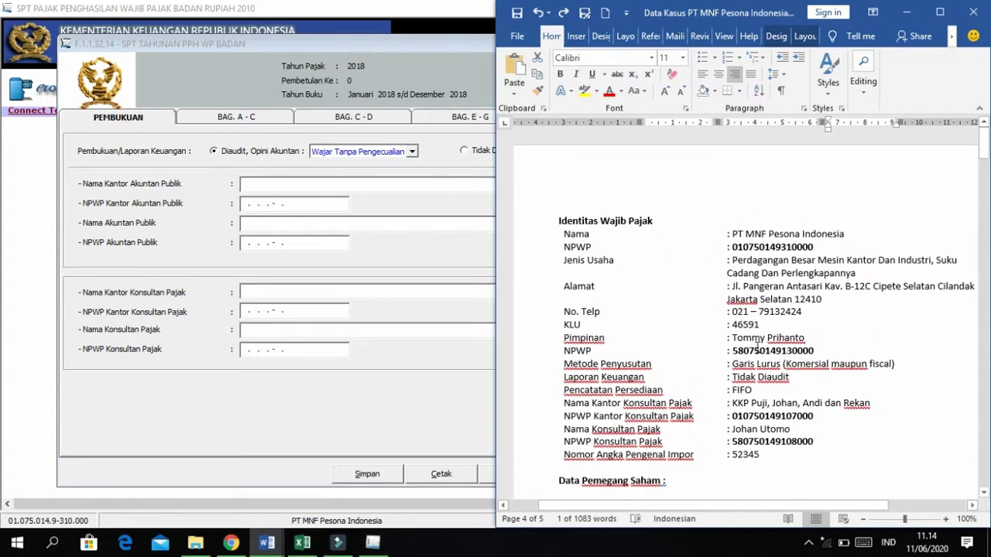
scroll(758, 342, down, 2)
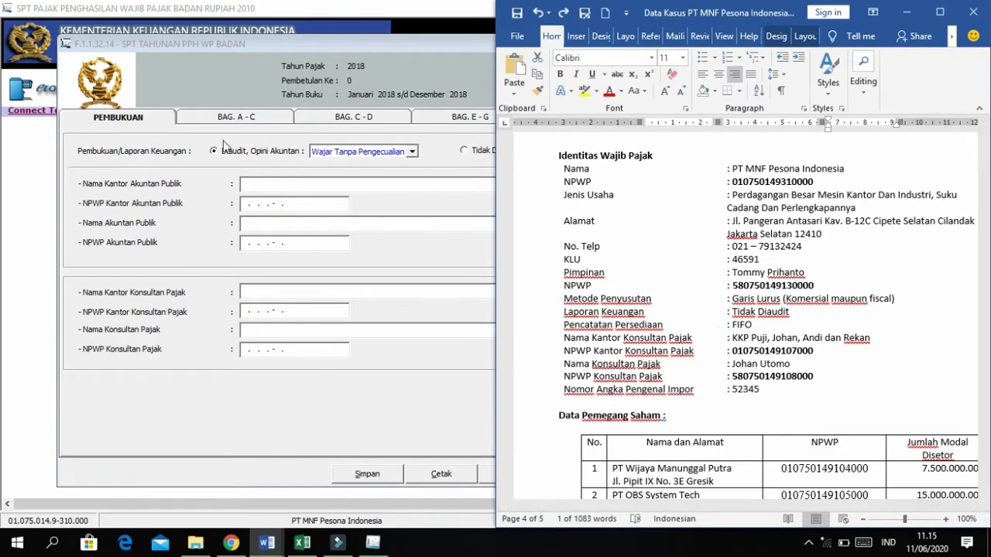
click(482, 154)
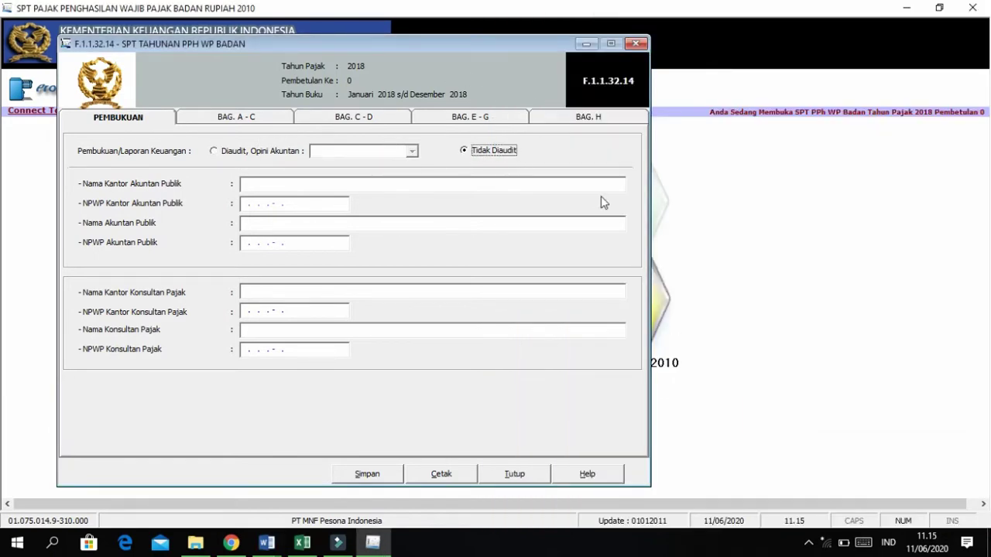
Fill in the tax consulting firm's name and NPWP and the consultant's name and NPWP from the case document.
key(super+Left)
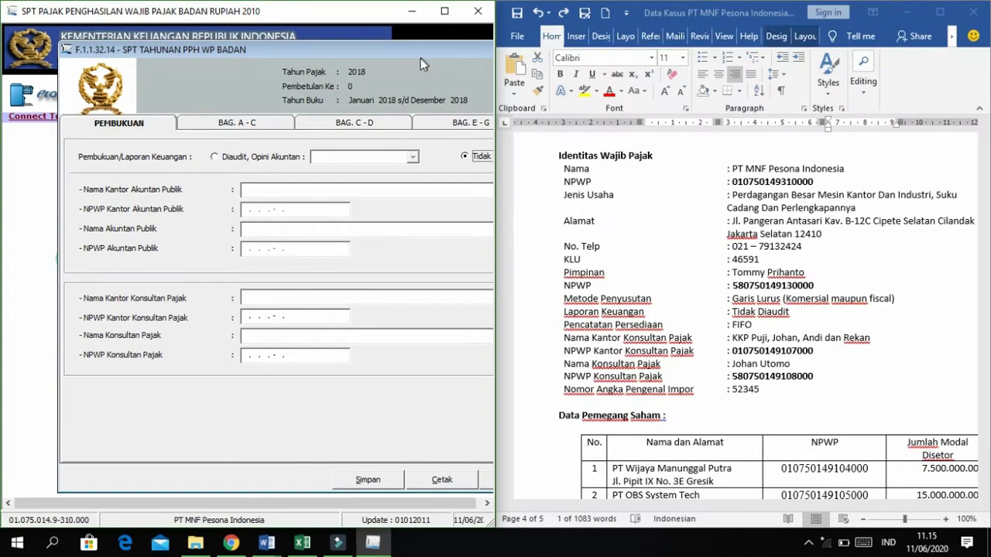
drag(404, 51, 355, 47)
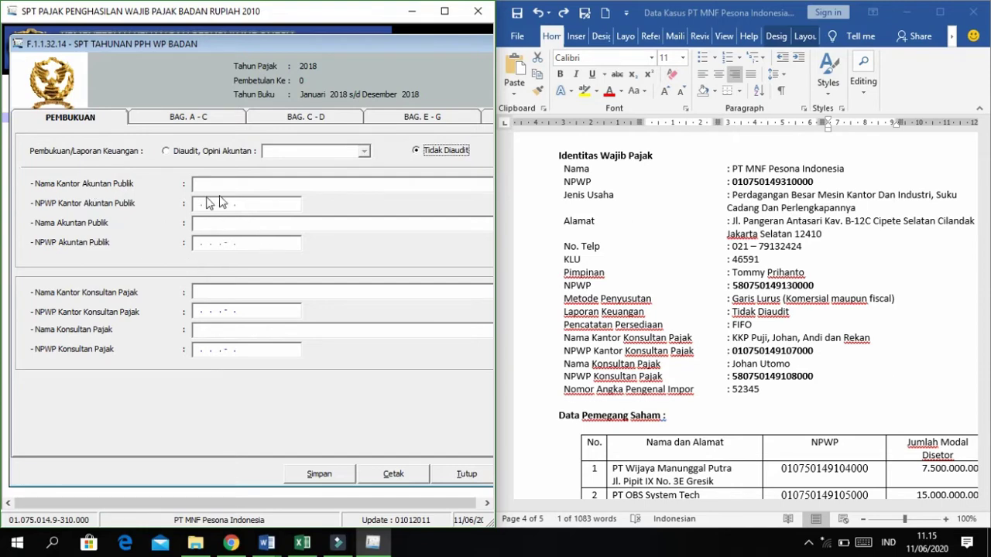
scroll(694, 297, down, 3)
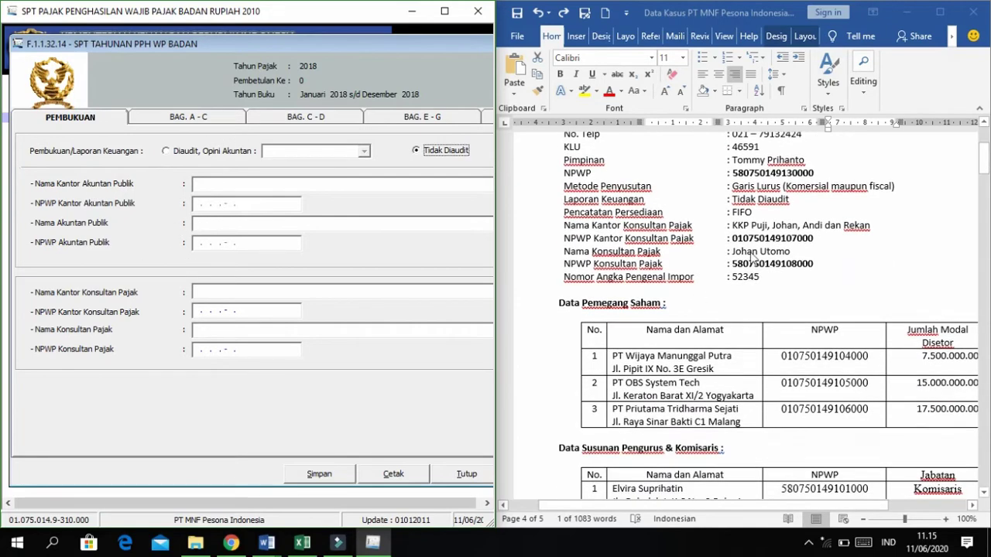
click(749, 212)
scroll(783, 218, up, 1)
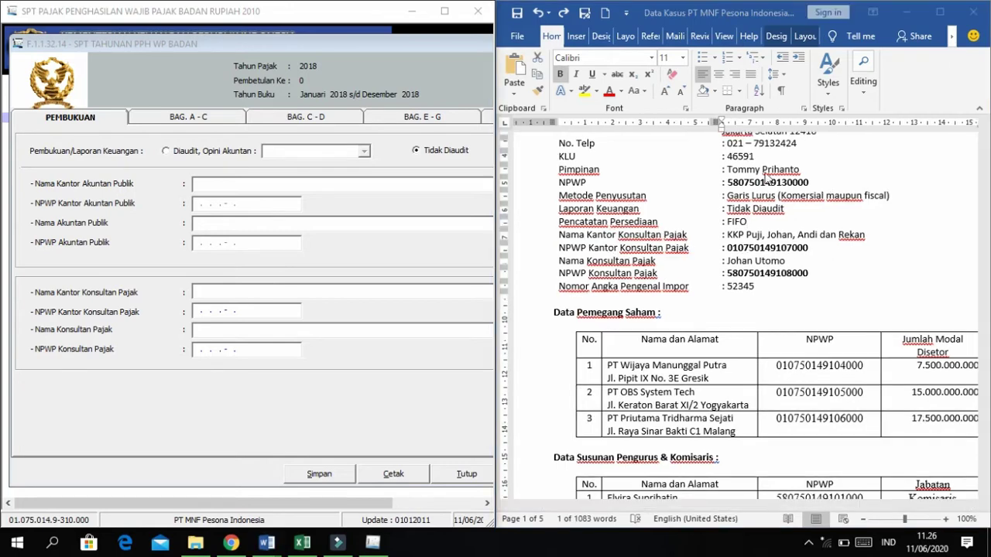
drag(724, 235, 865, 234)
key(ctrl+c)
click(340, 291)
key(ctrl+v)
click(215, 310)
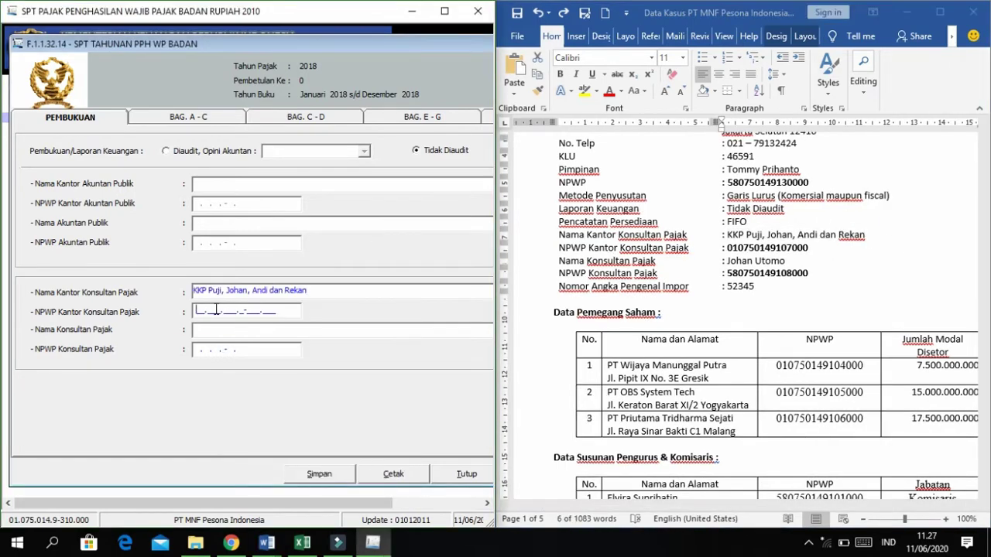
text(01.075.014.9-107.000)
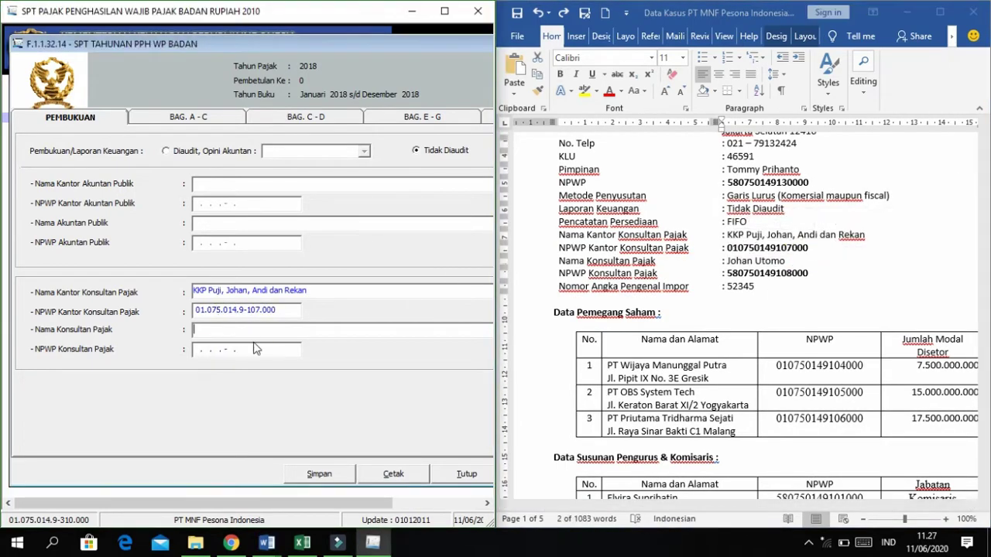
text(01.075.014.9-108.000)
double_click(398, 332)
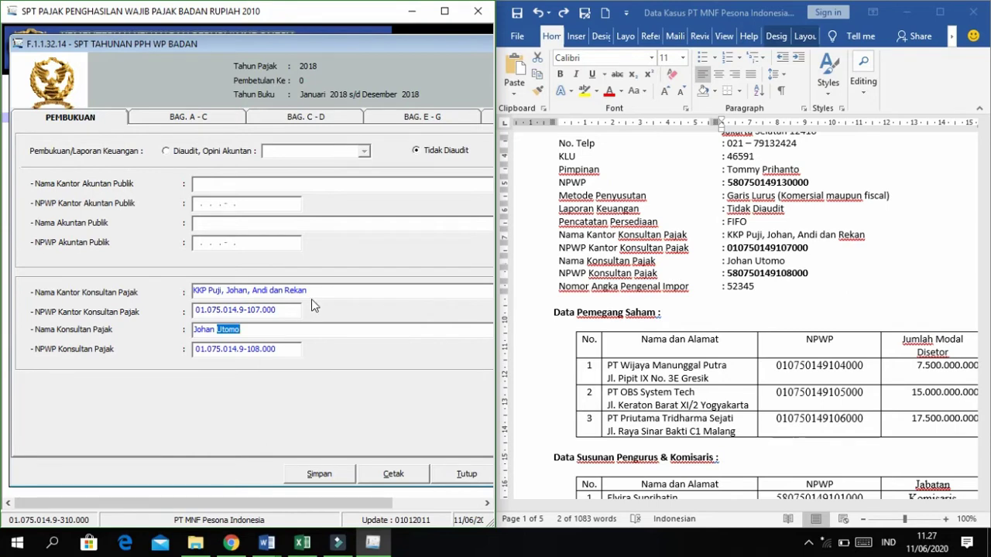
Show section A–C in full width and examine the Penghasilan Neto Fiskal, Kompensasi Kerugian Fiskal and Penghasilan Kena Pajak amounts.
click(199, 122)
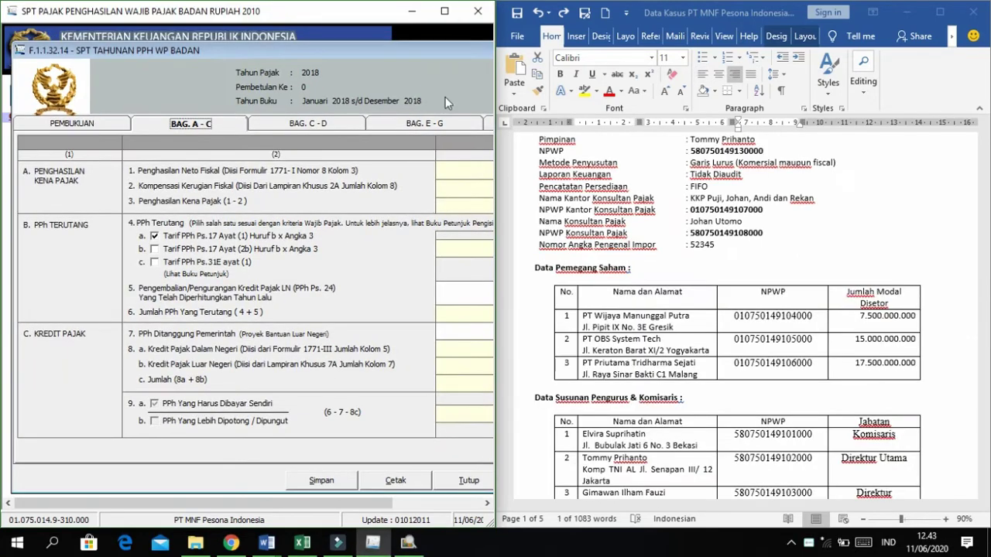
click(444, 10)
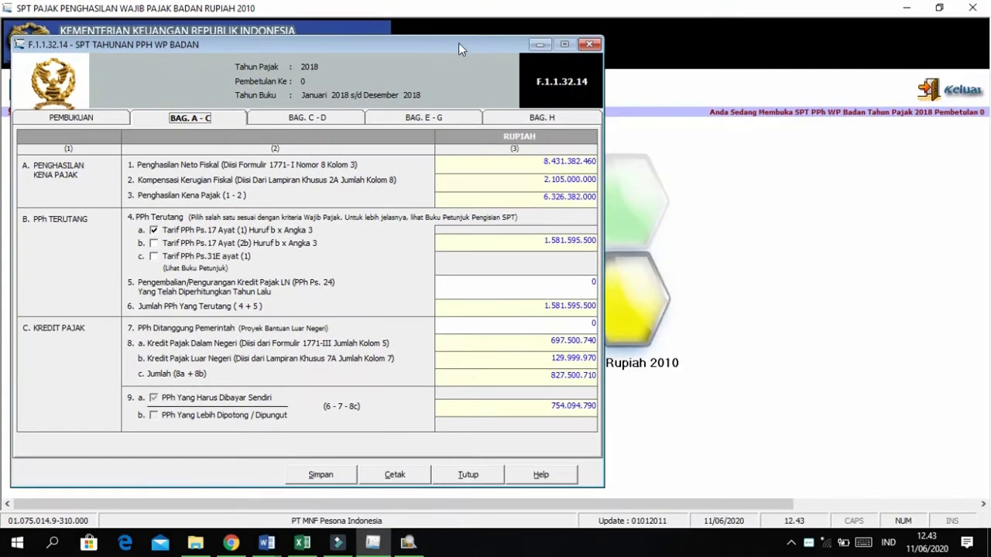
drag(458, 45, 663, 52)
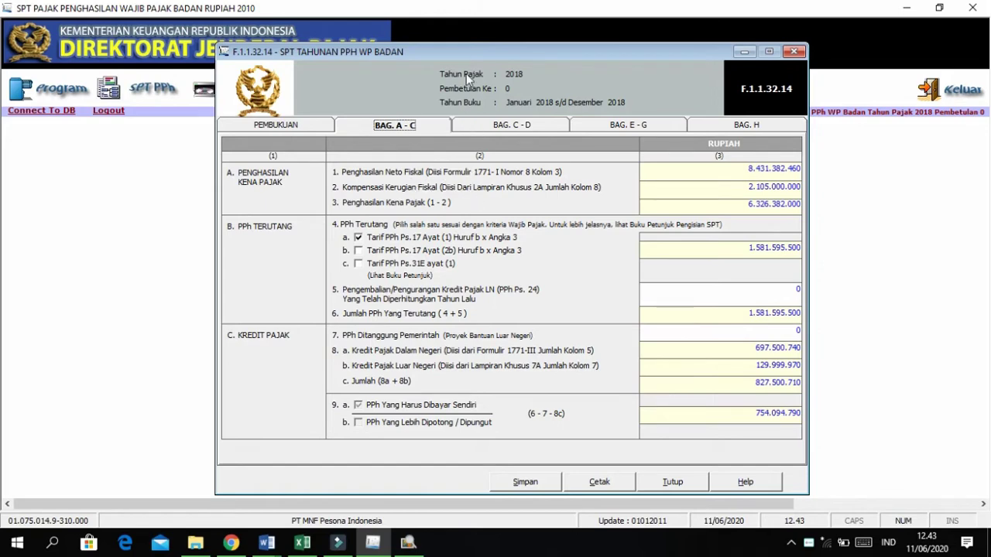
drag(462, 53, 453, 45)
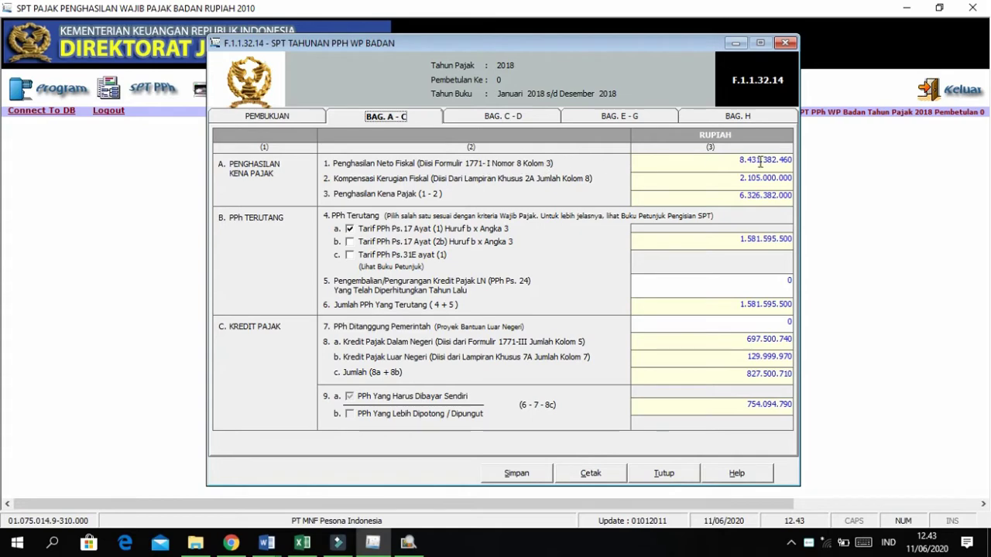
click(737, 163)
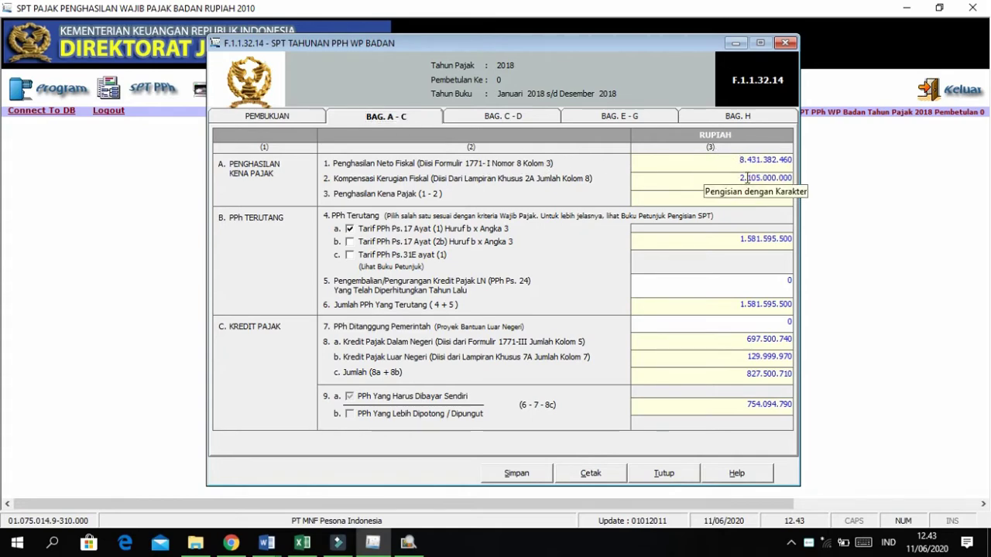
click(743, 181)
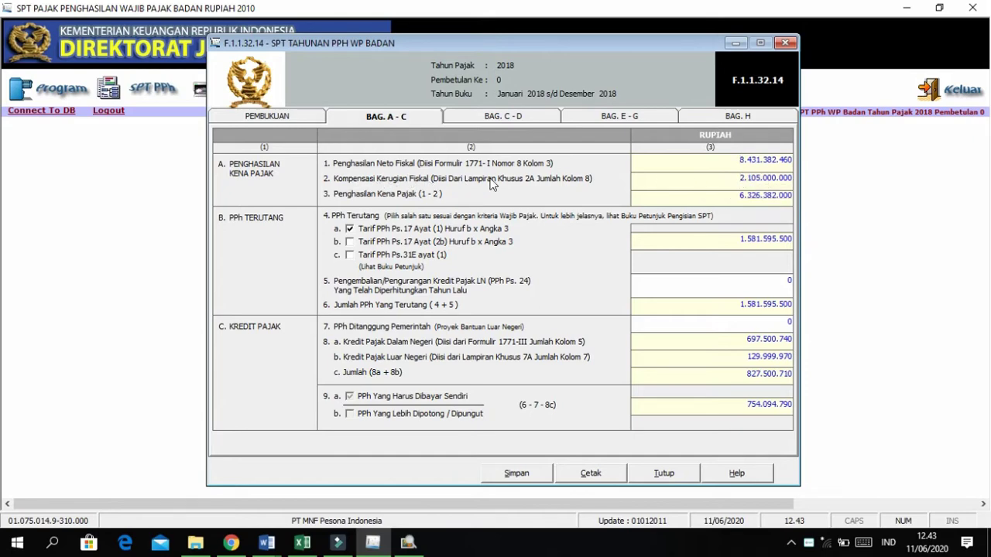
drag(725, 177, 797, 180)
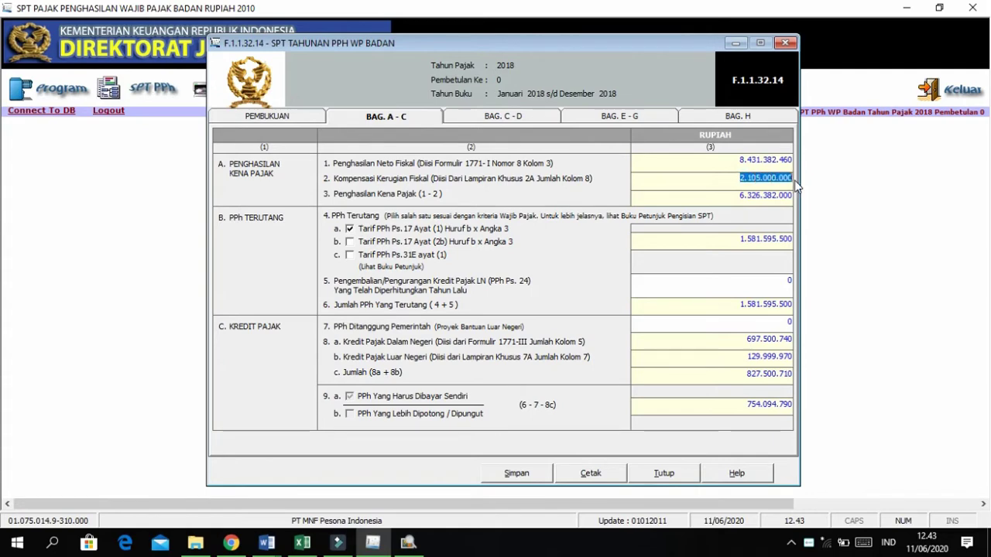
click(736, 195)
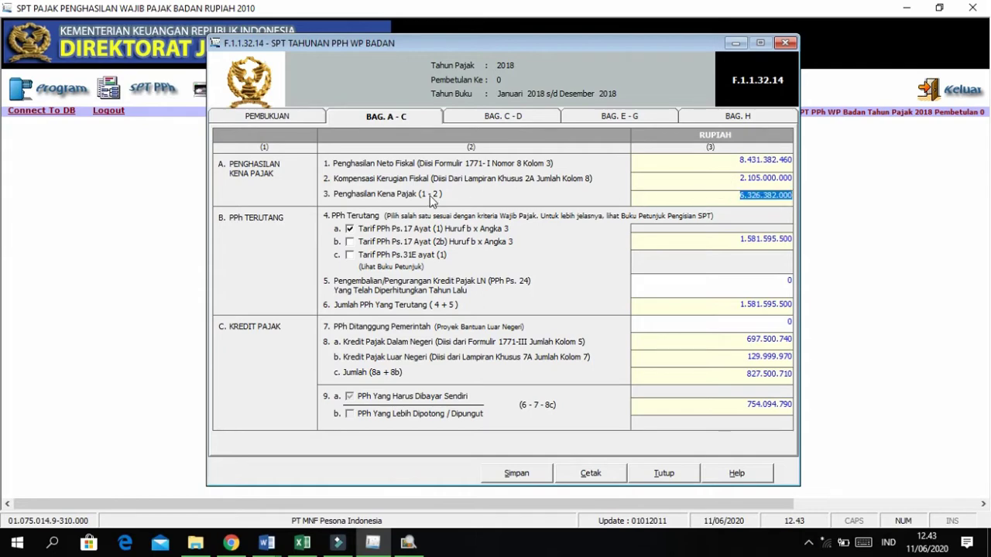
click(746, 202)
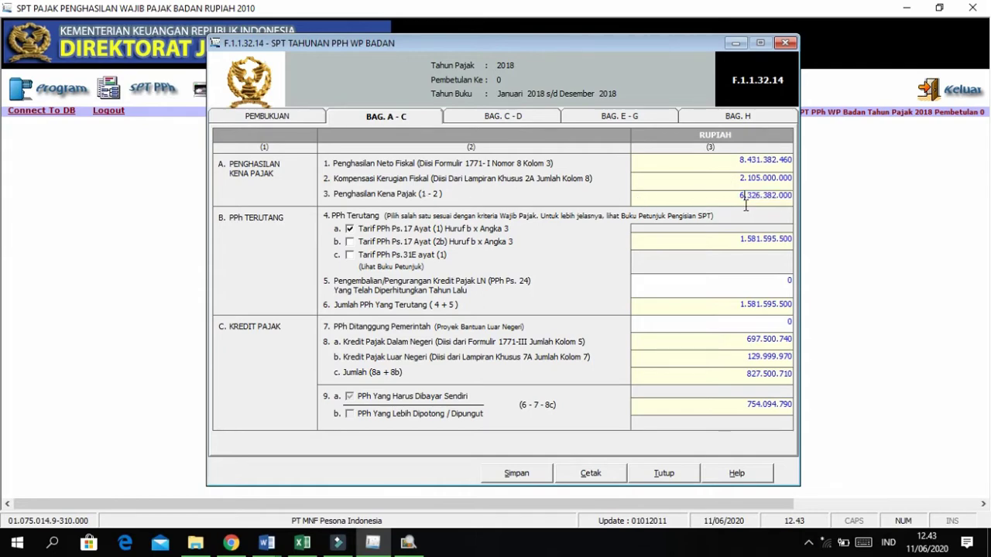
Compare the Ps.17 Ayat (1) and Ayat (2b) tariffs for PPh Terutang and select Tarif PPh Ps.31E ayat (1).
click(350, 229)
click(349, 230)
click(350, 242)
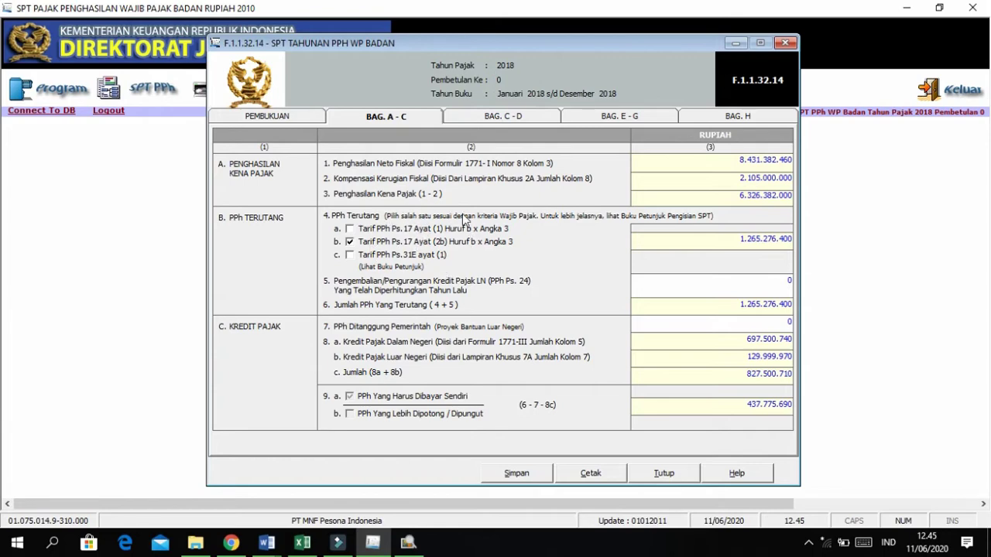
click(350, 255)
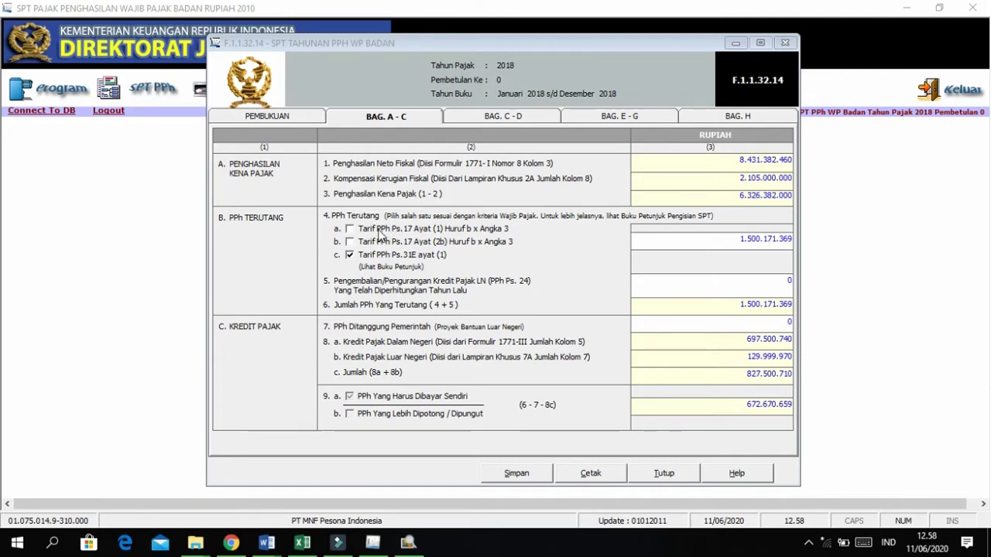
click(352, 232)
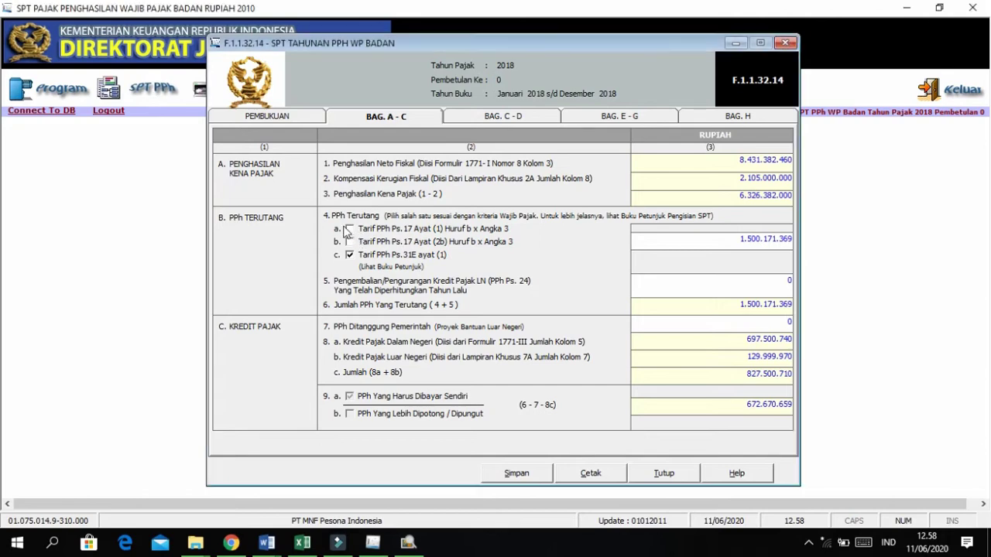
click(350, 229)
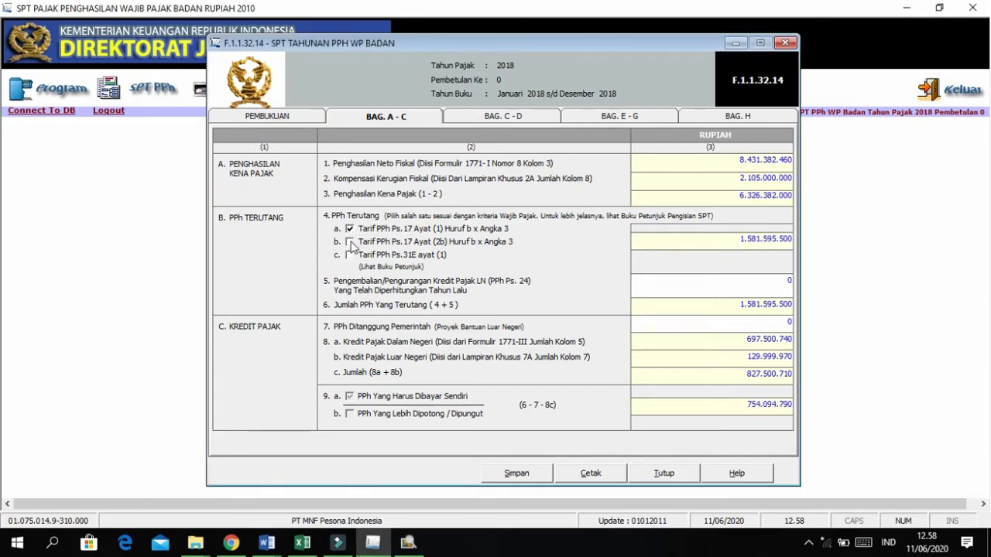
click(350, 242)
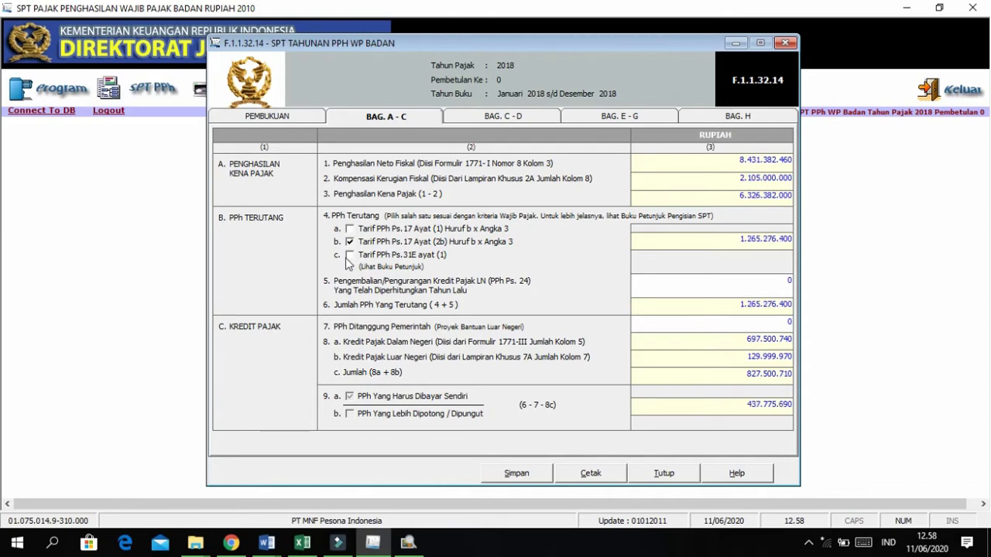
click(349, 254)
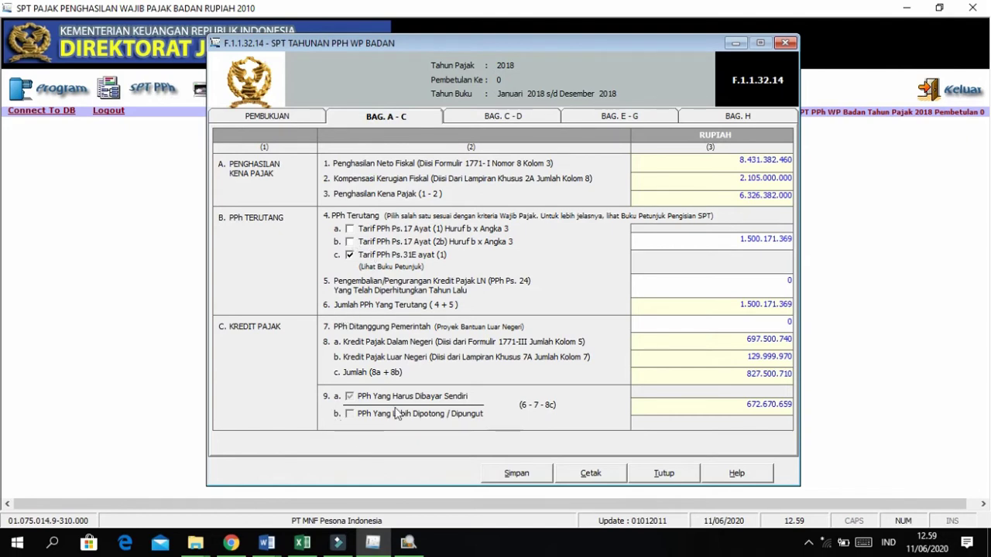
Switch to the Excel workbook and examine Peredaran Bruto and the 2018 Fasilitas Pasal 31E calculation on the Perhitungan PPh Badan sheet.
click(301, 542)
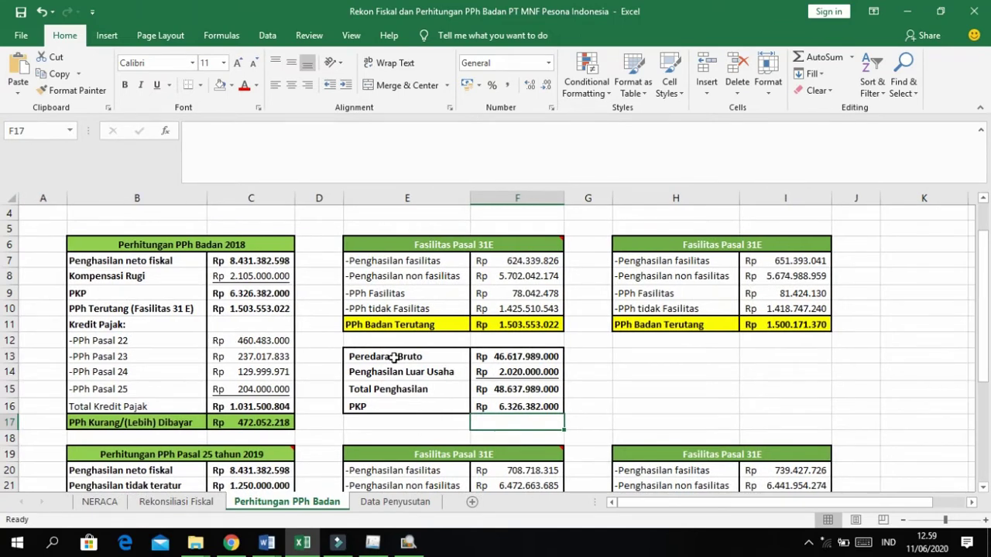
click(499, 355)
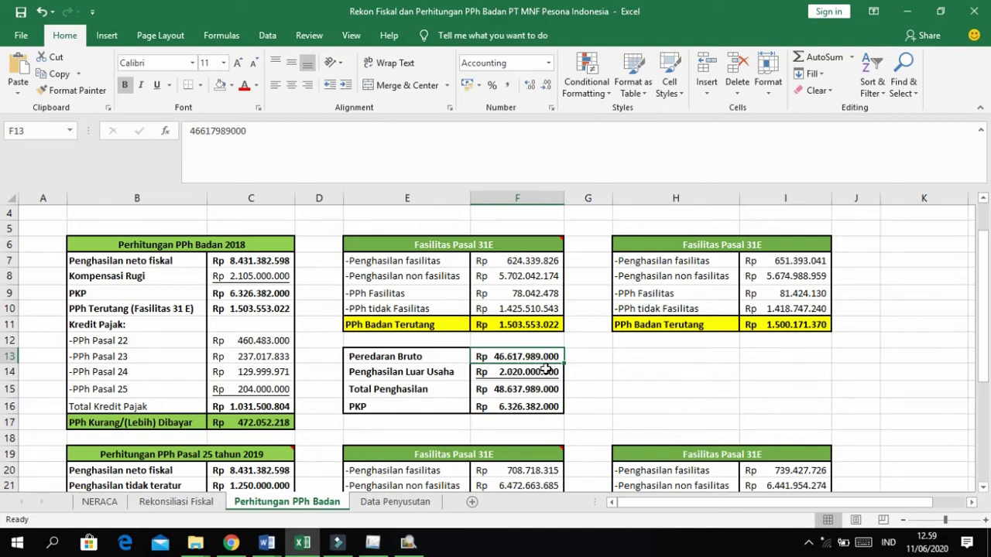
scroll(571, 356, down, 1)
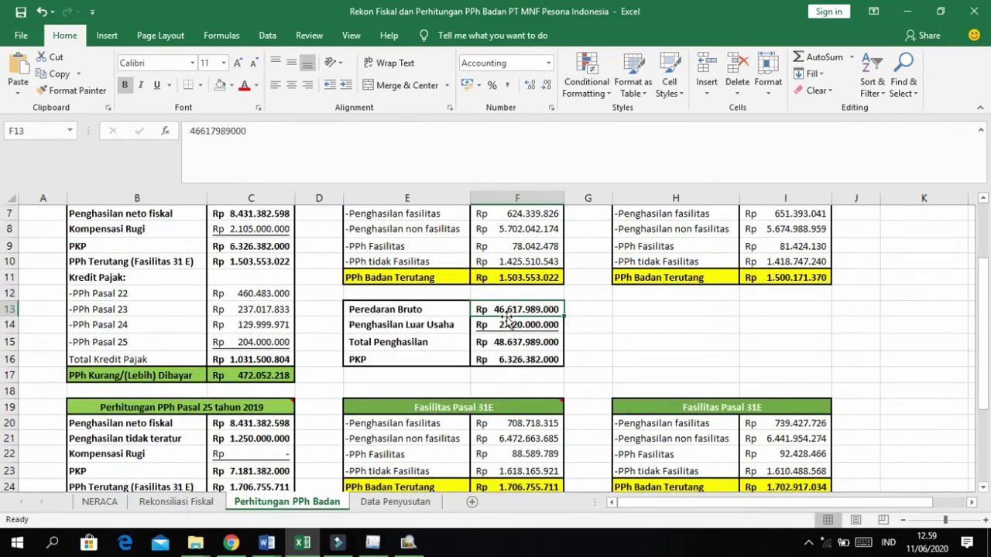
scroll(508, 318, up, 1)
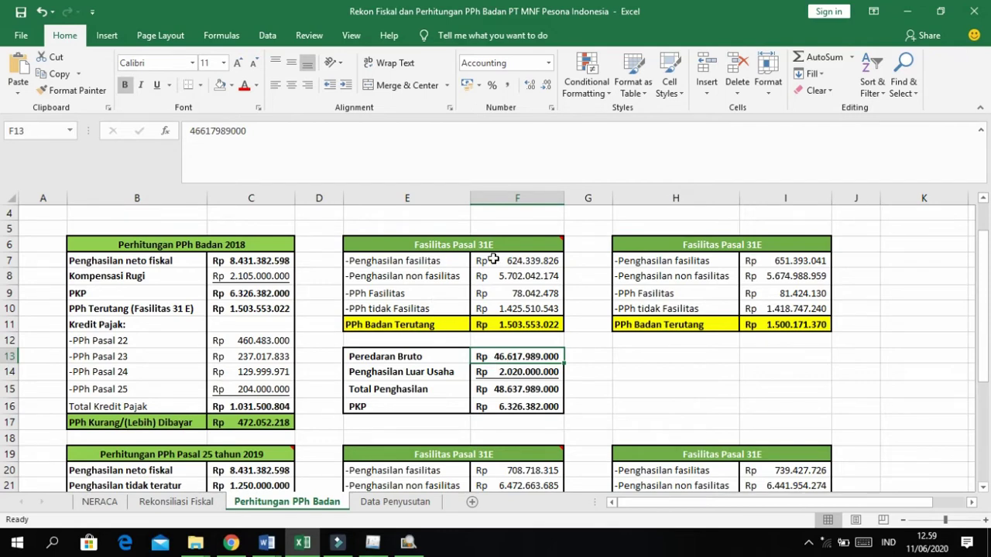
scroll(484, 325, down, 1)
scroll(480, 327, up, 1)
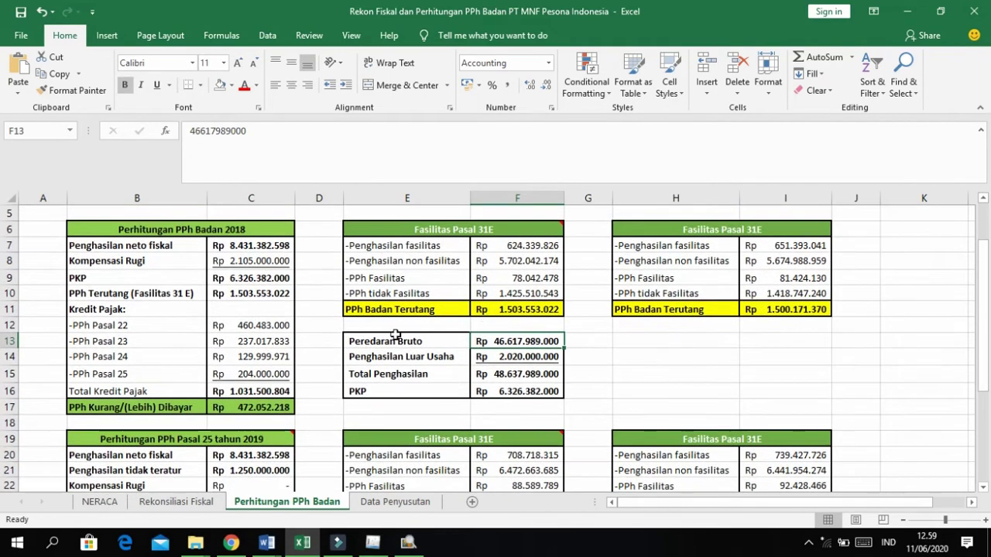
Return to the eSPT form, clear and reselect Tarif PPh Ps.31E ayat (1), and check its PPh Terutang amount.
key(alt+Tab)
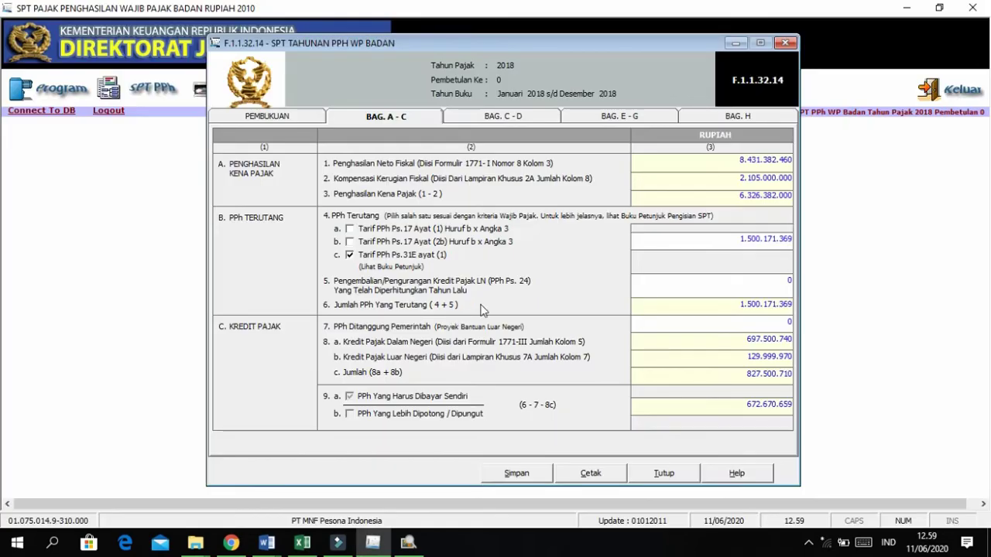
click(350, 254)
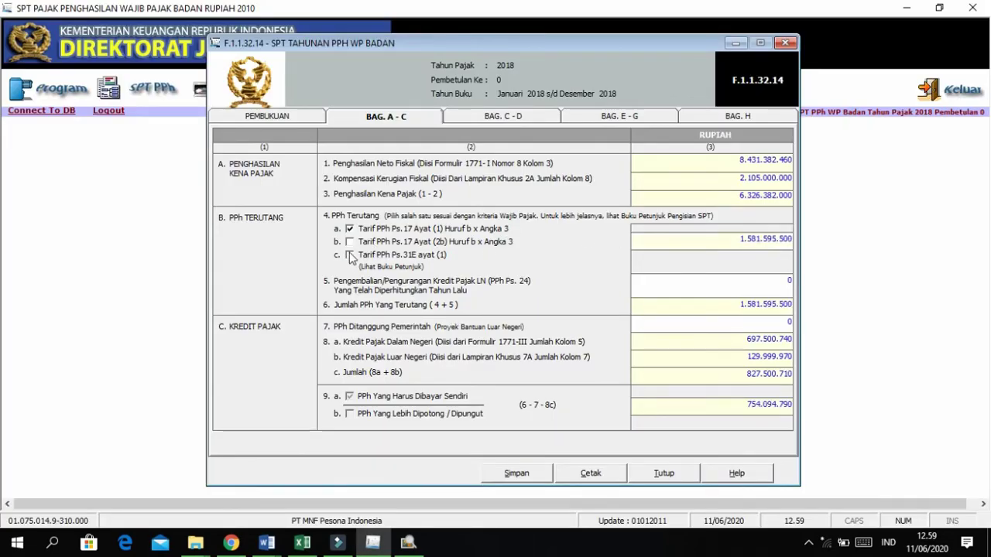
click(350, 255)
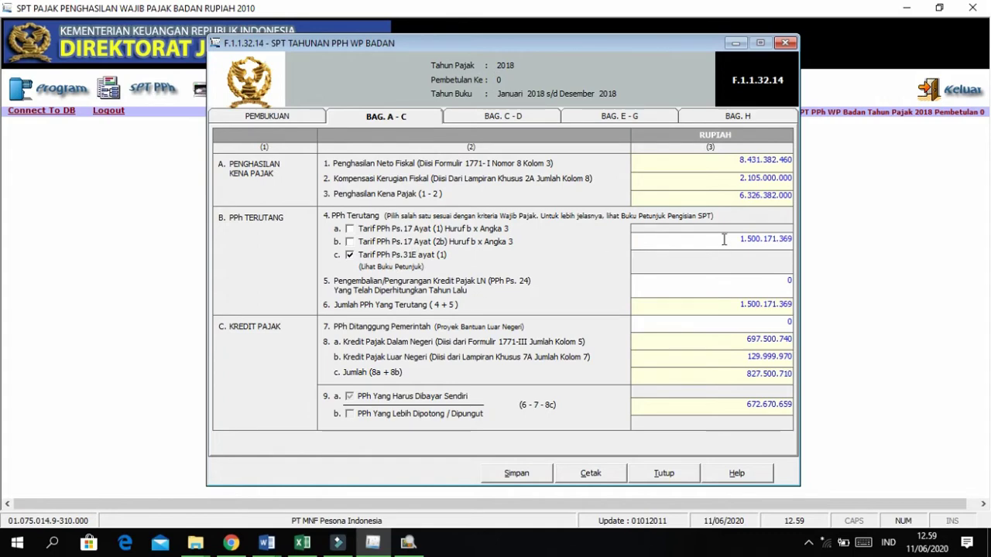
click(766, 241)
key(Tab)
click(533, 553)
Go back to the Excel workbook and examine the SE-02/PJ./2015 calculation, including the PPh Fasilitas formula.
click(302, 544)
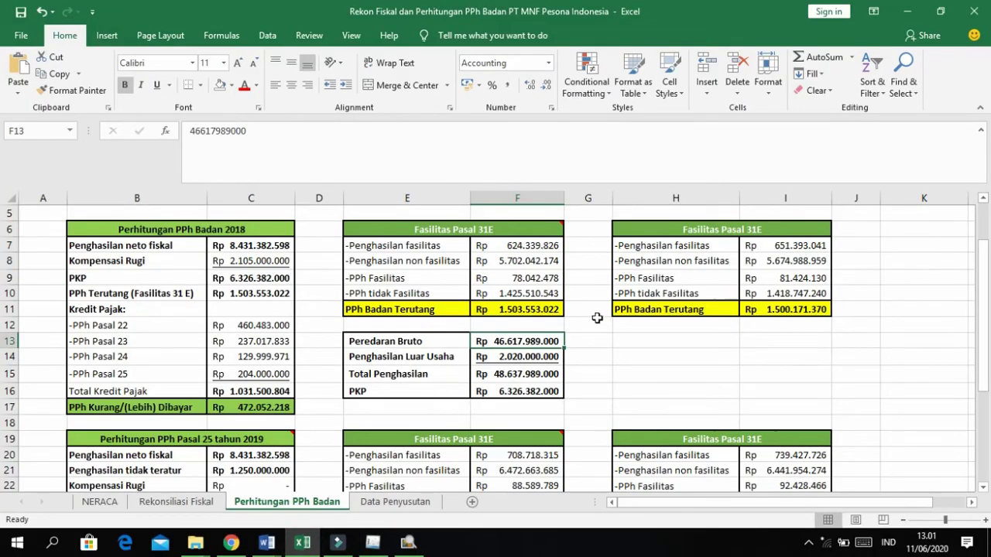
scroll(598, 314, up, 1)
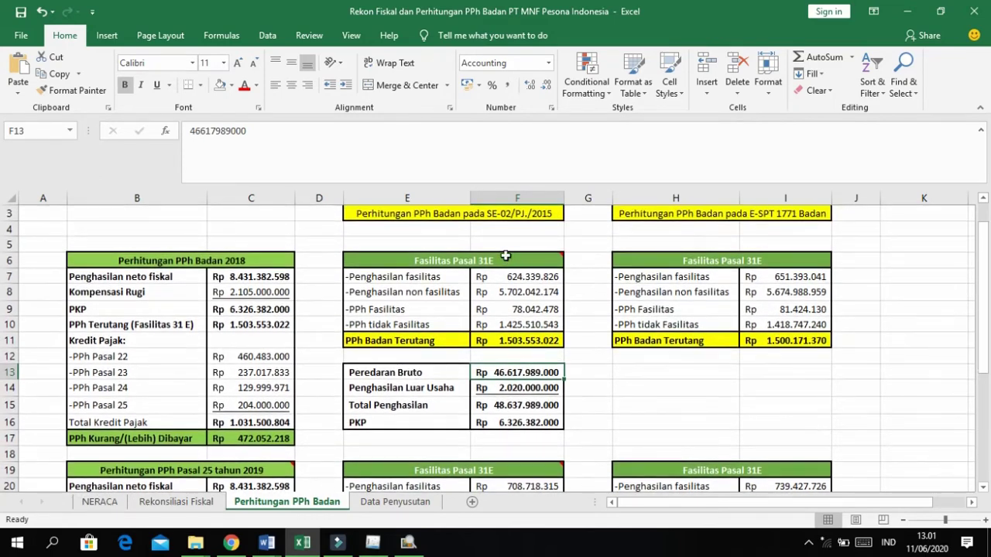
click(470, 215)
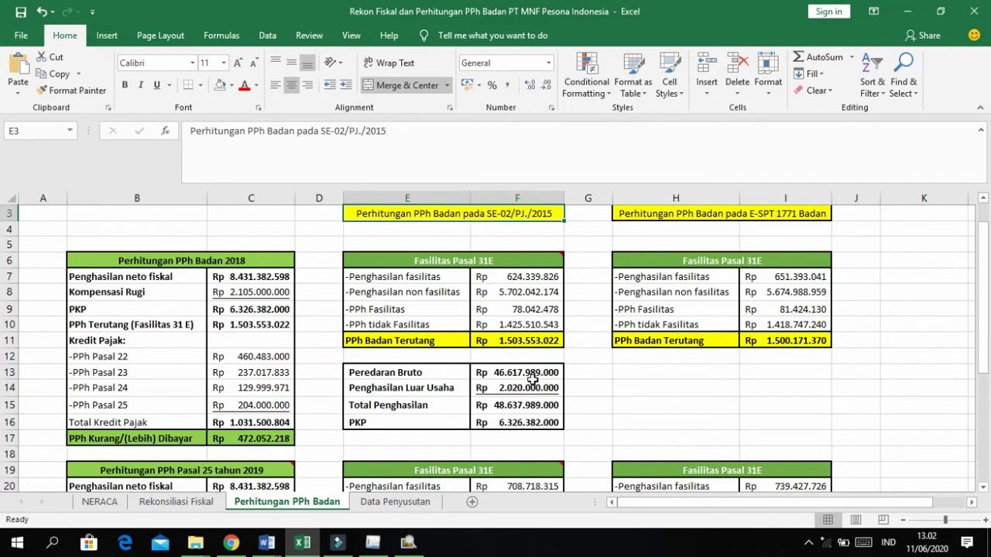
scroll(579, 353, right, 1)
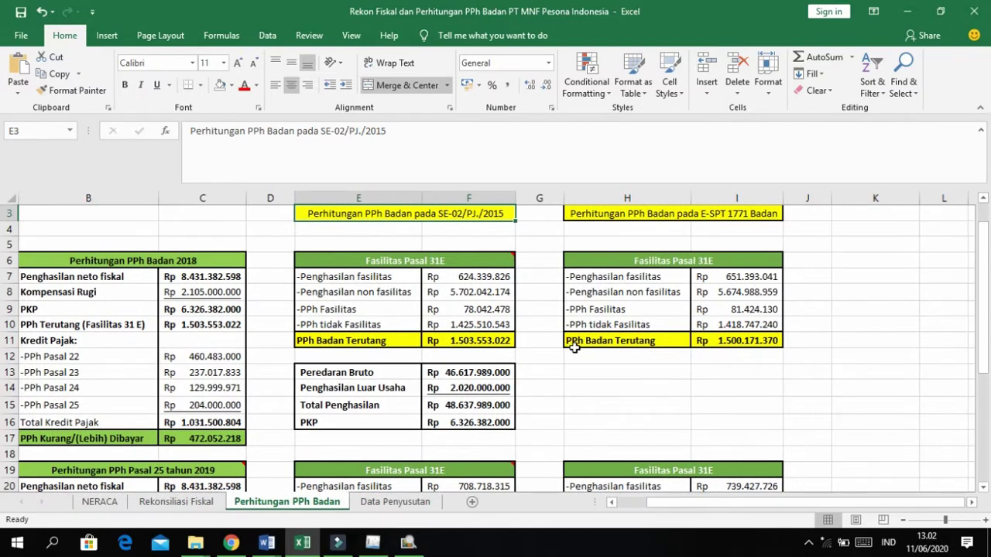
click(501, 316)
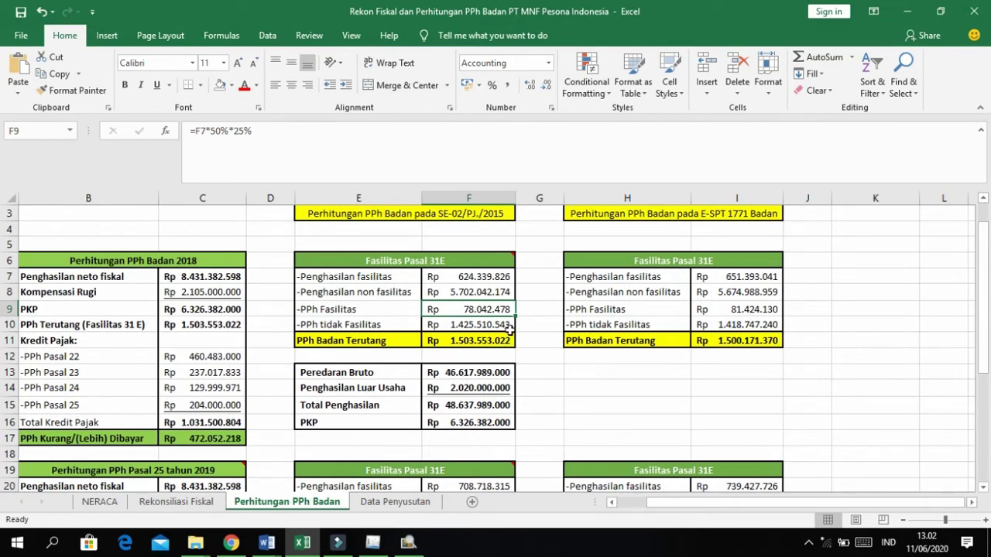
scroll(498, 270, up, 1)
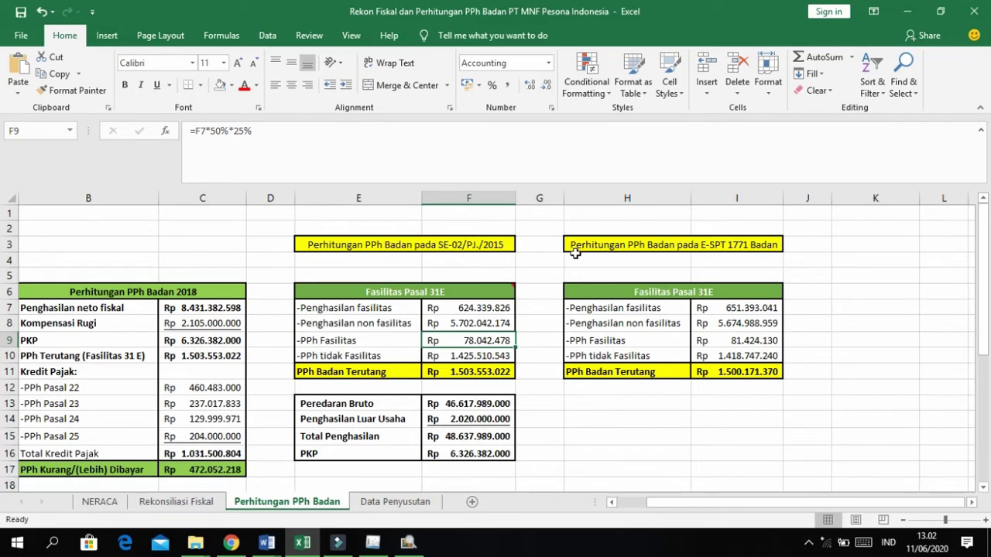
Compare PPh Badan Terutang in the E-SPT 1771 Badan calculation with the one in the SE-02/PJ./2015 calculation.
click(719, 246)
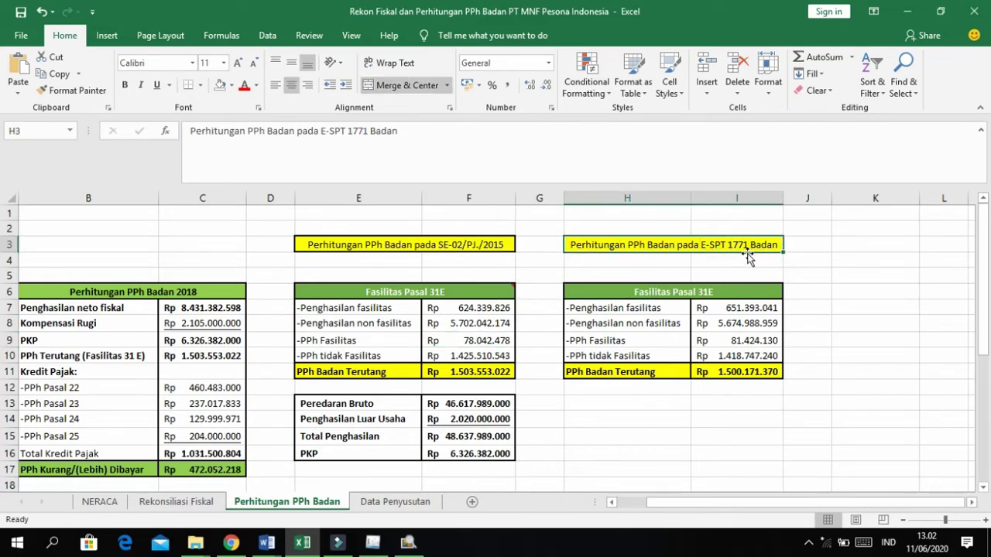
click(456, 243)
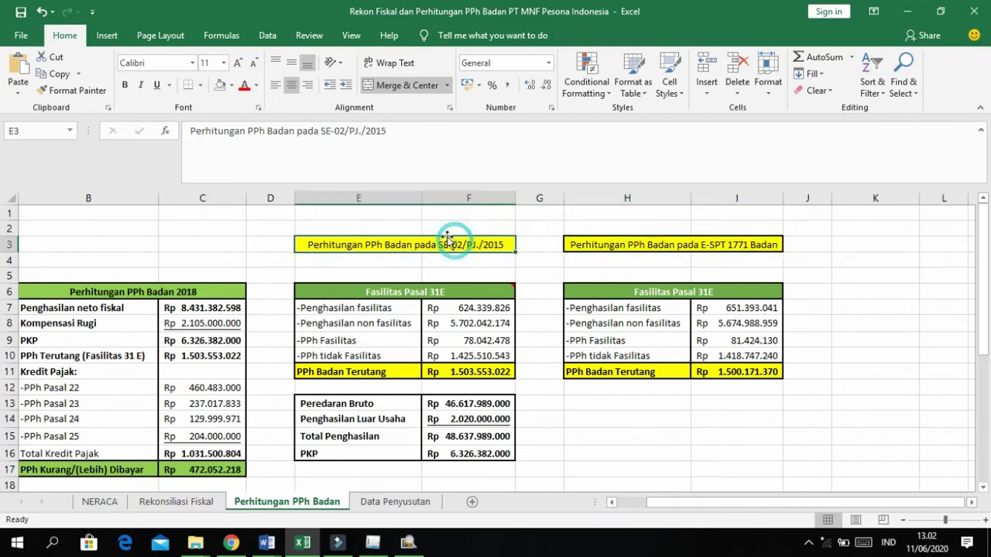
scroll(485, 278, down, 1)
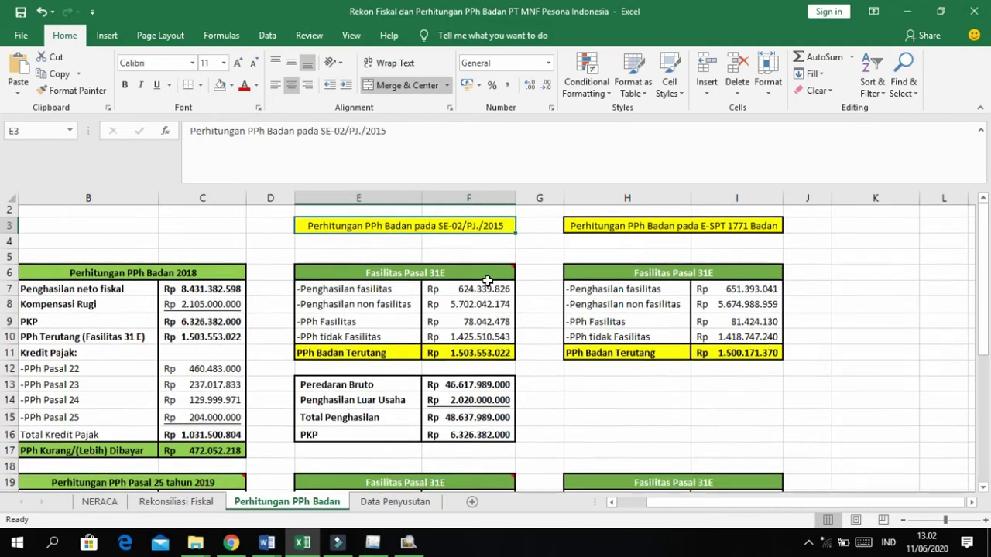
scroll(487, 281, up, 1)
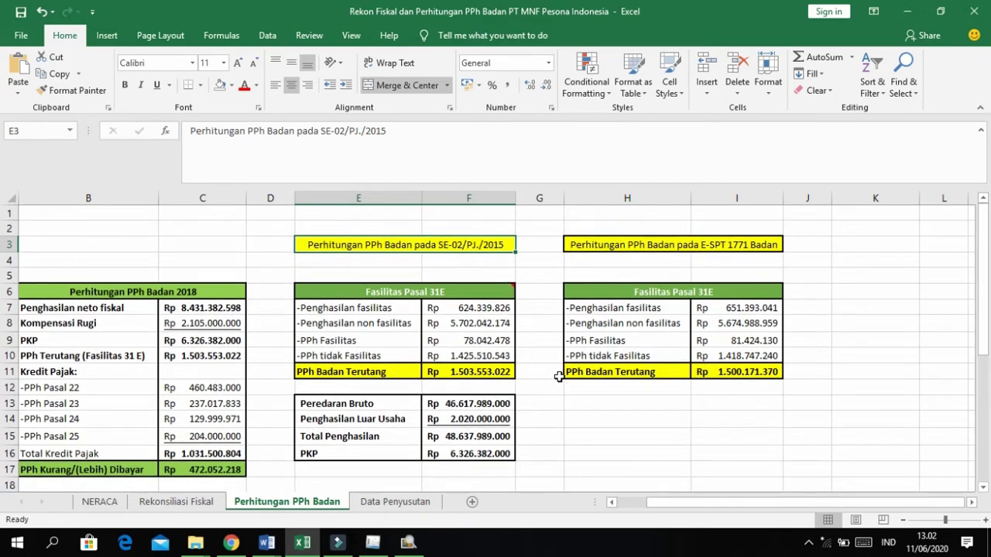
click(726, 374)
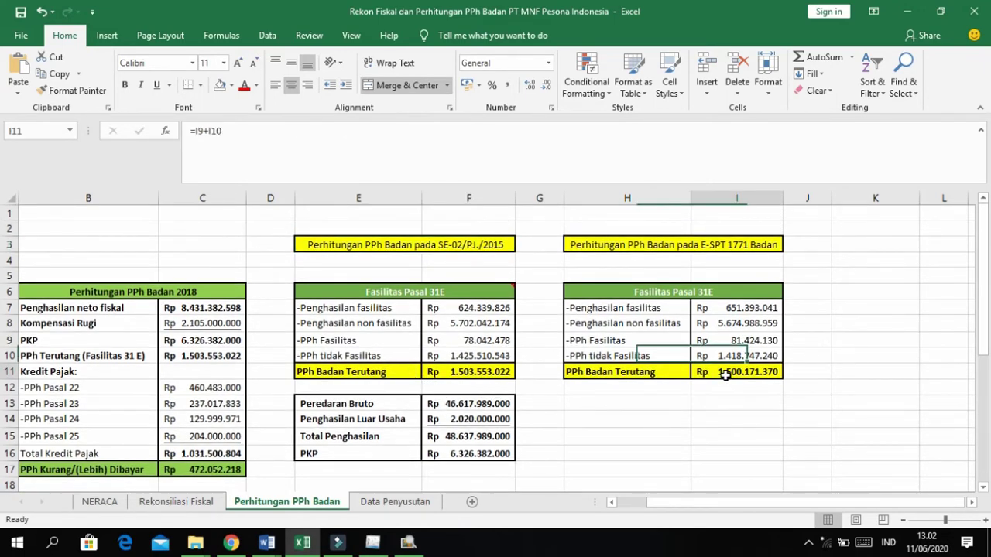
click(456, 370)
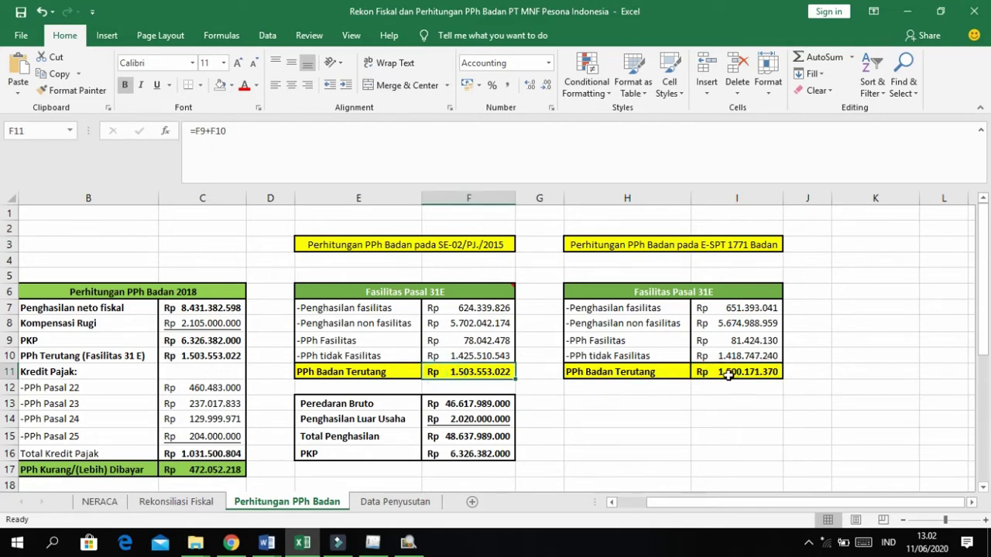
click(719, 214)
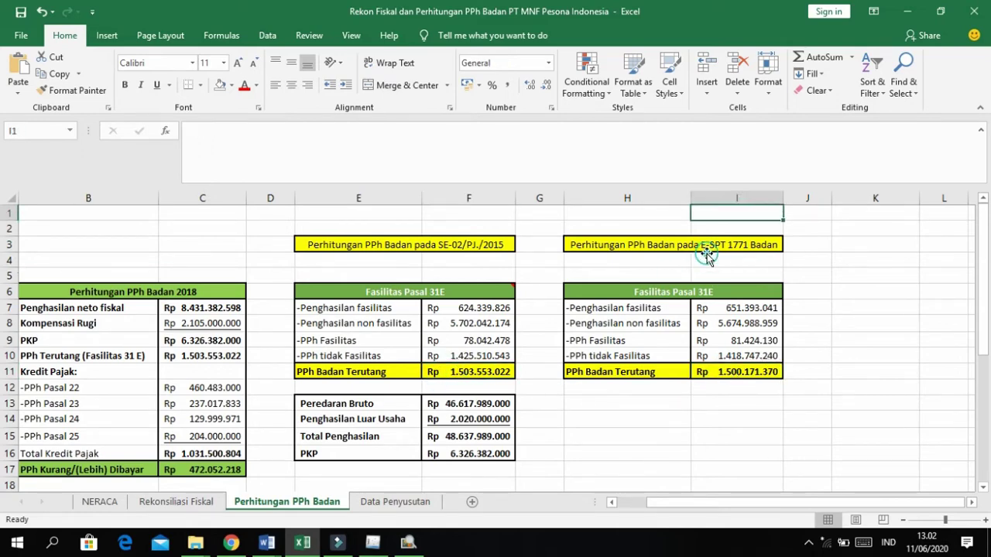
click(458, 243)
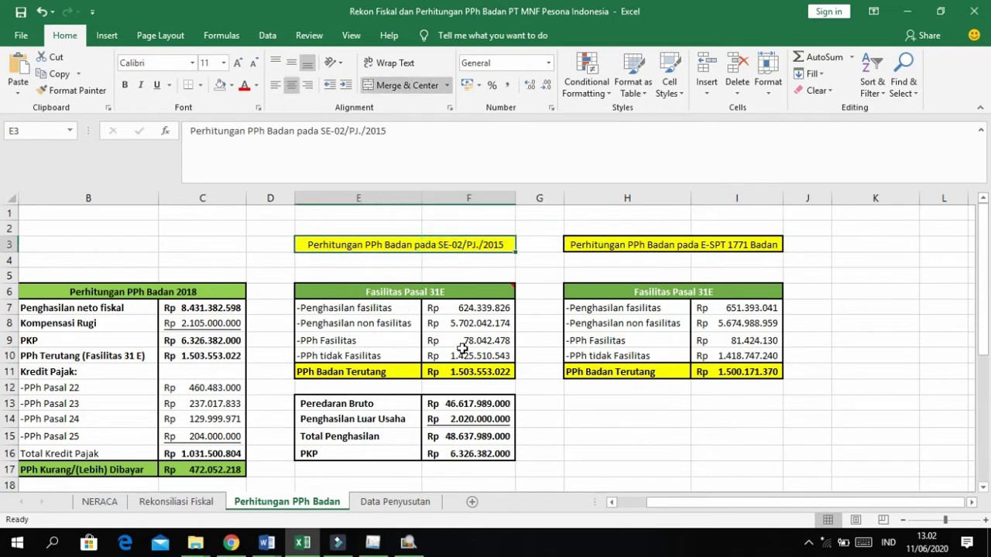
click(553, 550)
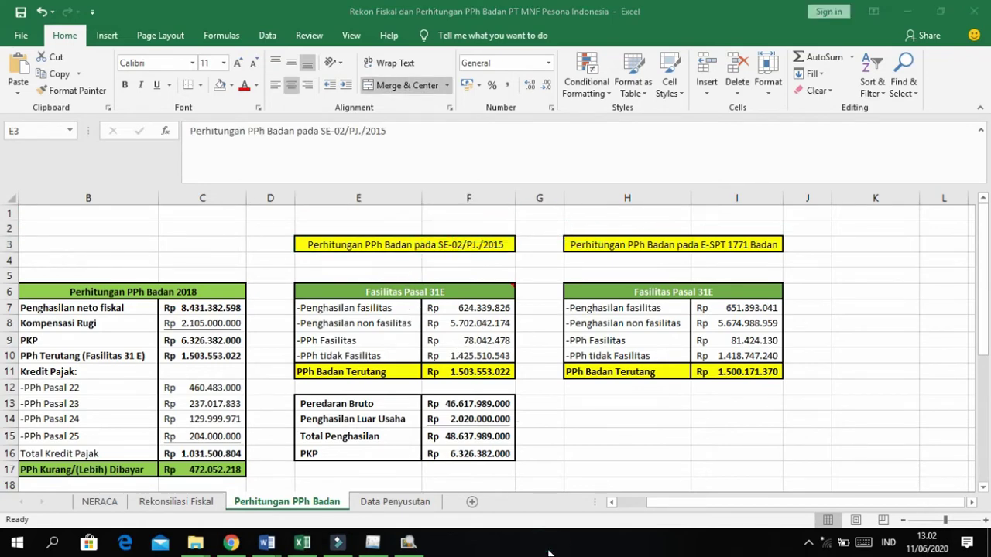
Check the Peredaran Bruto amount used for Pasal 31E against Penjualan Bersih on the Rekonsiliasi Fiskal sheet.
click(526, 308)
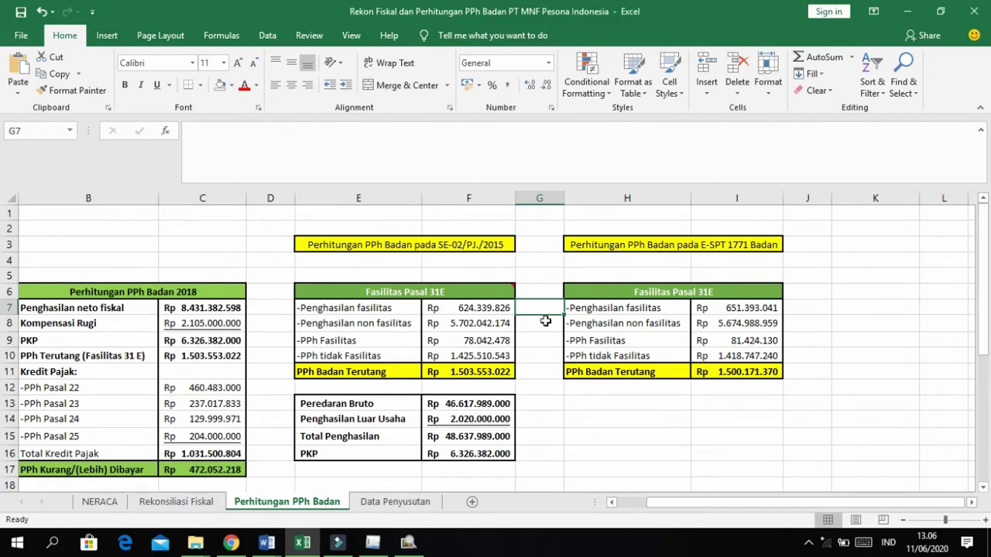
click(560, 402)
scroll(561, 403, down, 1)
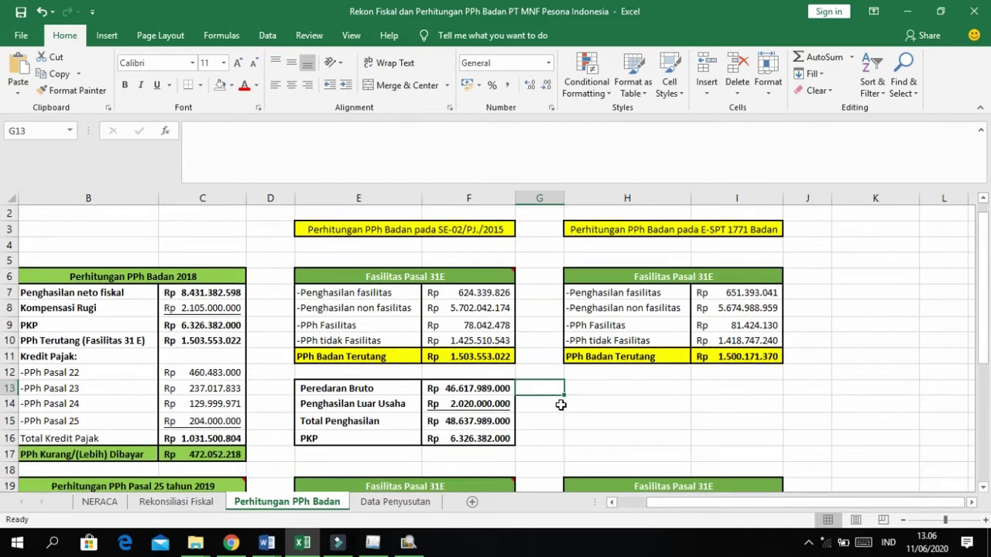
click(486, 388)
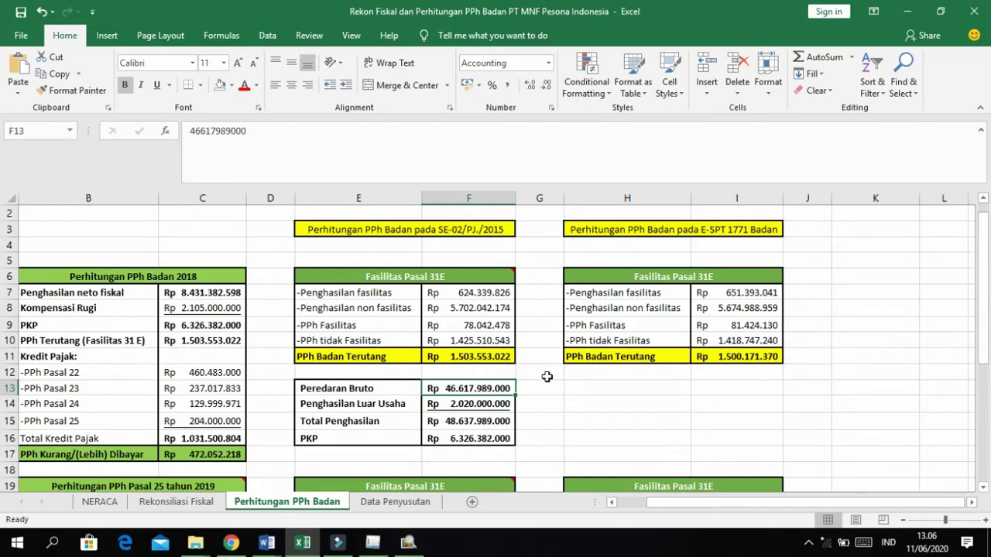
click(616, 381)
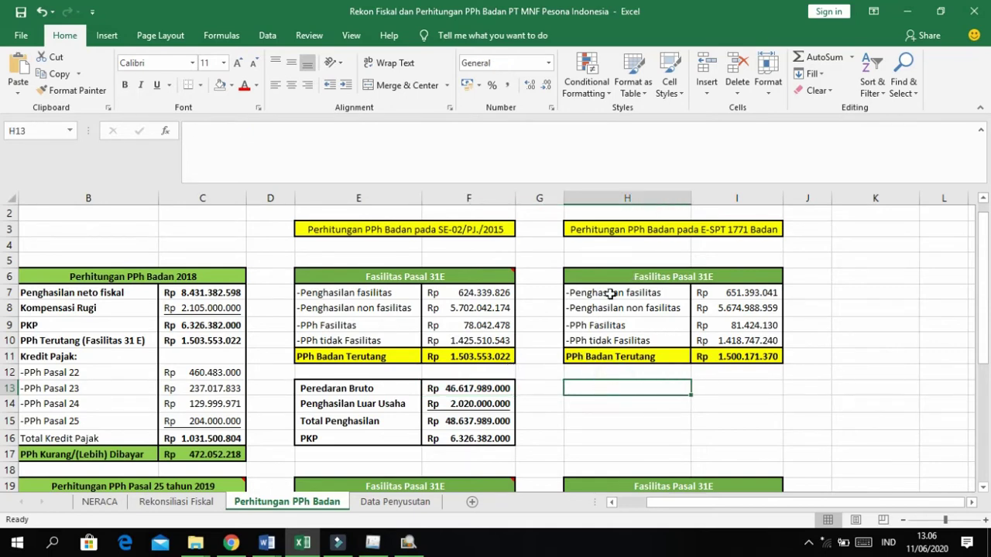
click(517, 373)
click(509, 390)
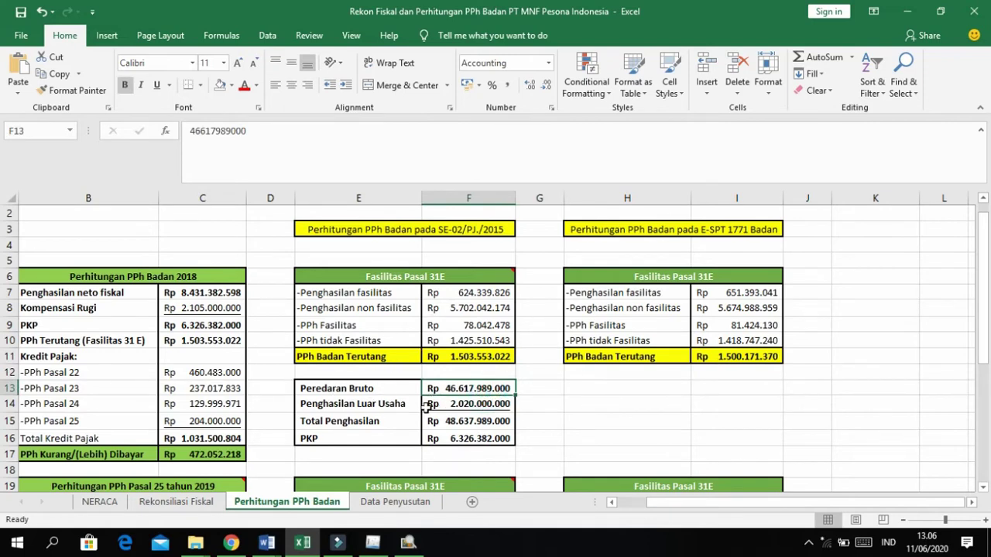
click(175, 503)
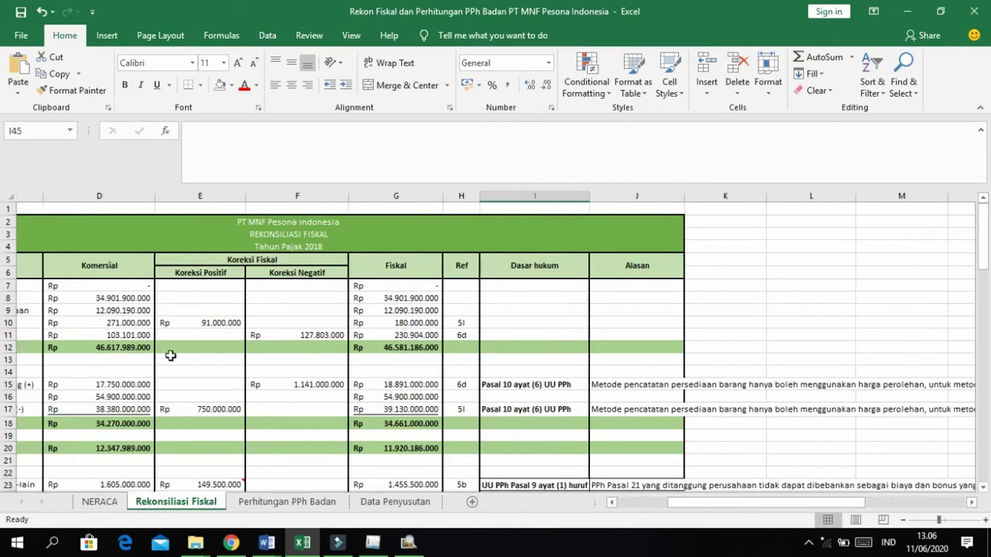
scroll(170, 355, left, 3)
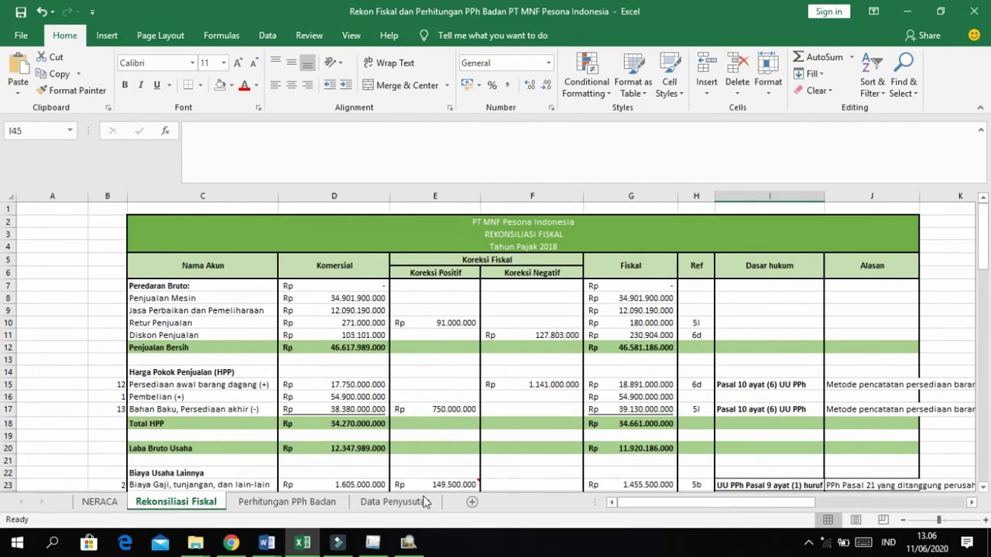
Return to the Perhitungan PPh Badan sheet and examine the Peredaran Bruto and Penghasilan Luar Usaha amounts making up Total Penghasilan.
click(329, 503)
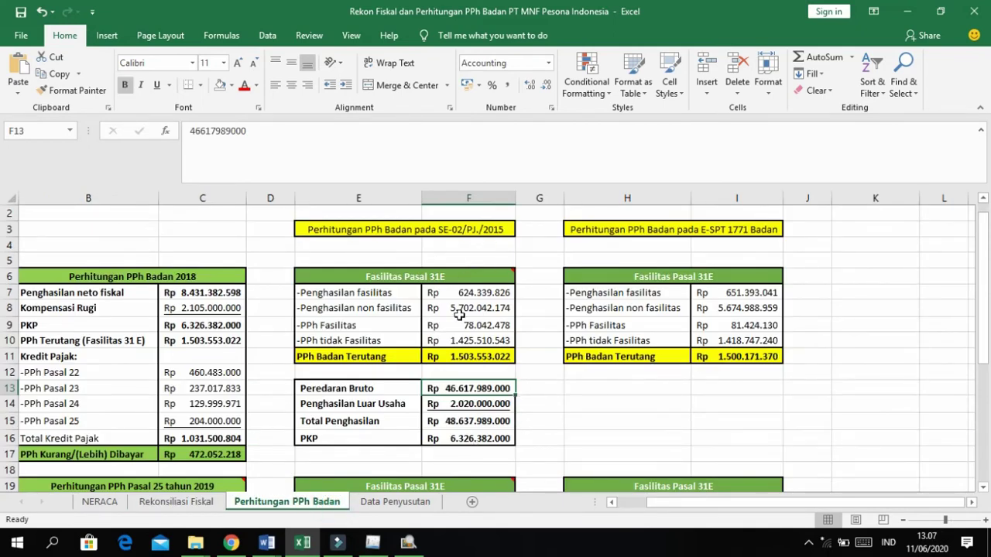
scroll(465, 310, down, 1)
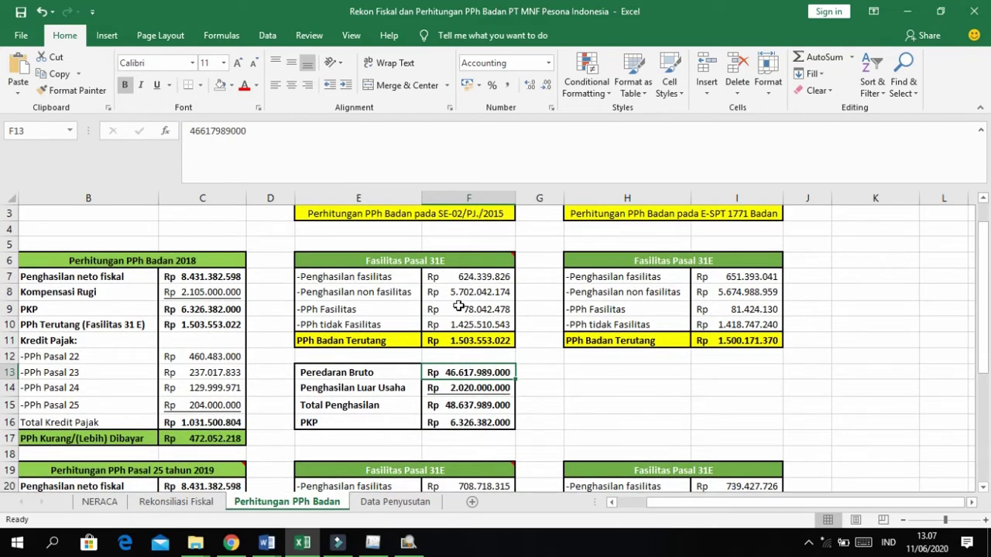
scroll(457, 325, down, 1)
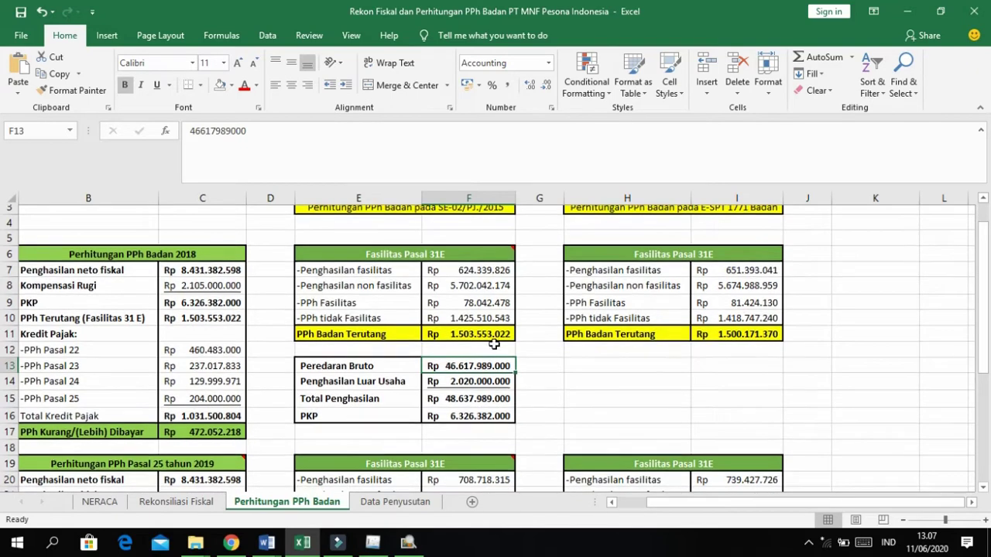
scroll(464, 348, up, 1)
click(471, 367)
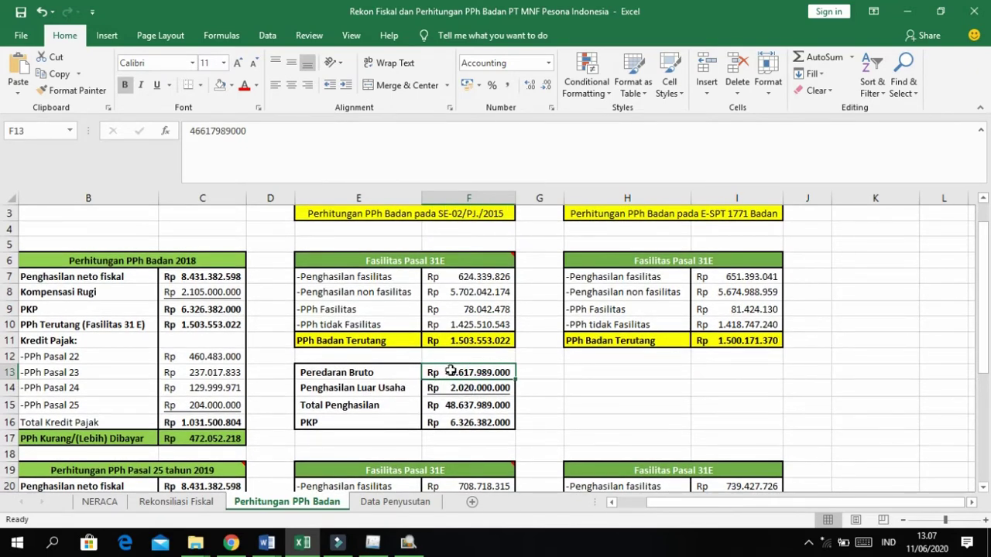
click(461, 391)
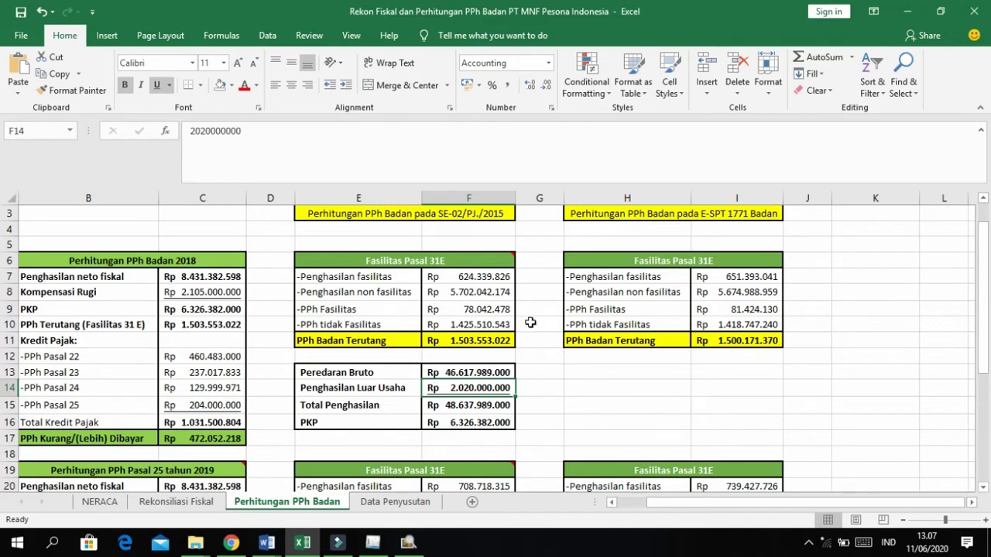
Examine the Total Penghasilan and Peredaran Bruto amounts against the Pasal 31E figures in the E-SPT 1771 Badan calculation.
click(528, 399)
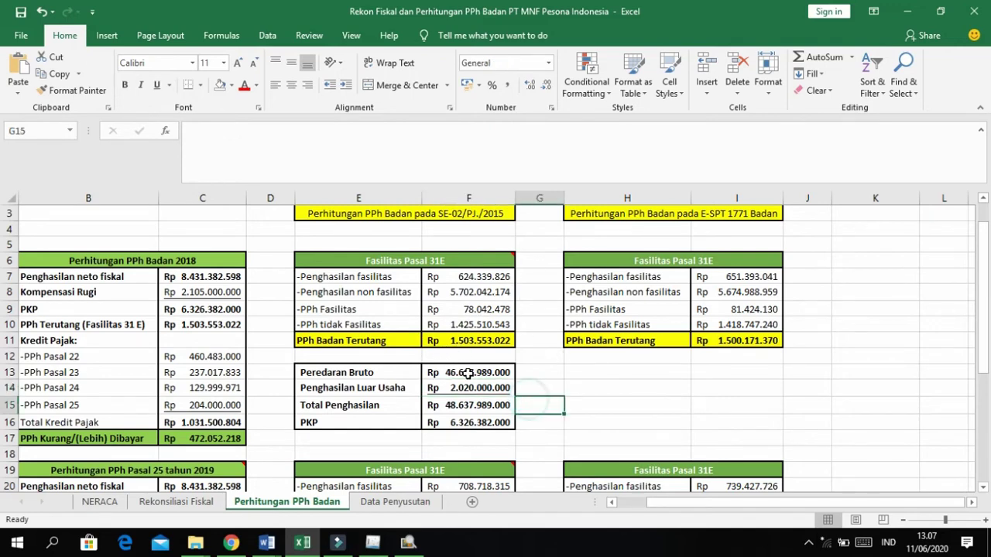
scroll(588, 400, down, 1)
click(493, 392)
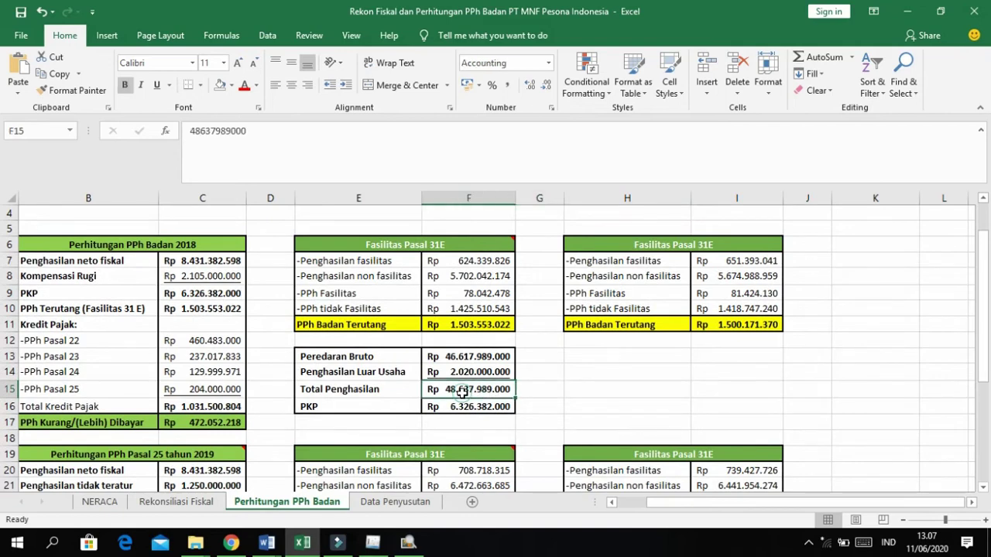
click(658, 276)
scroll(681, 294, up, 1)
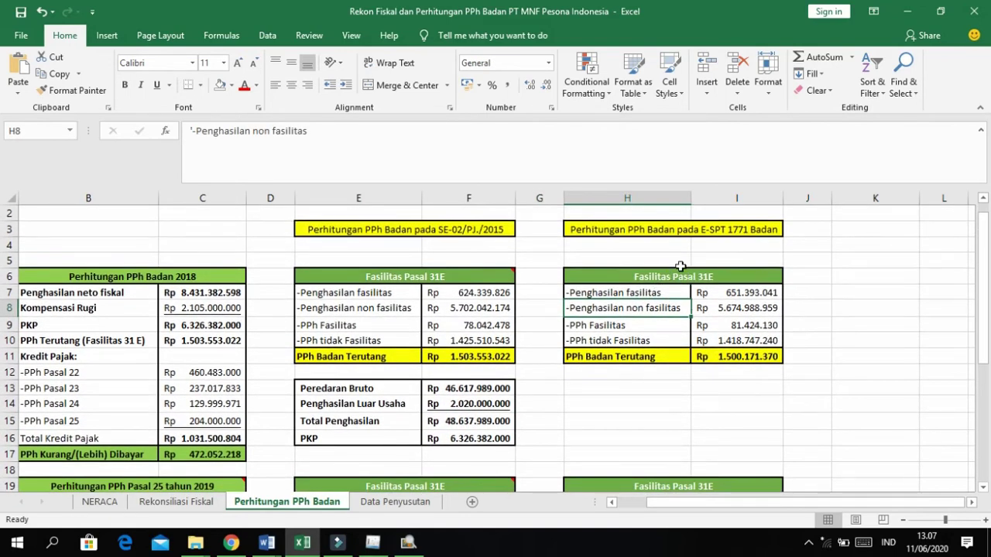
right_click(465, 390)
click(778, 277)
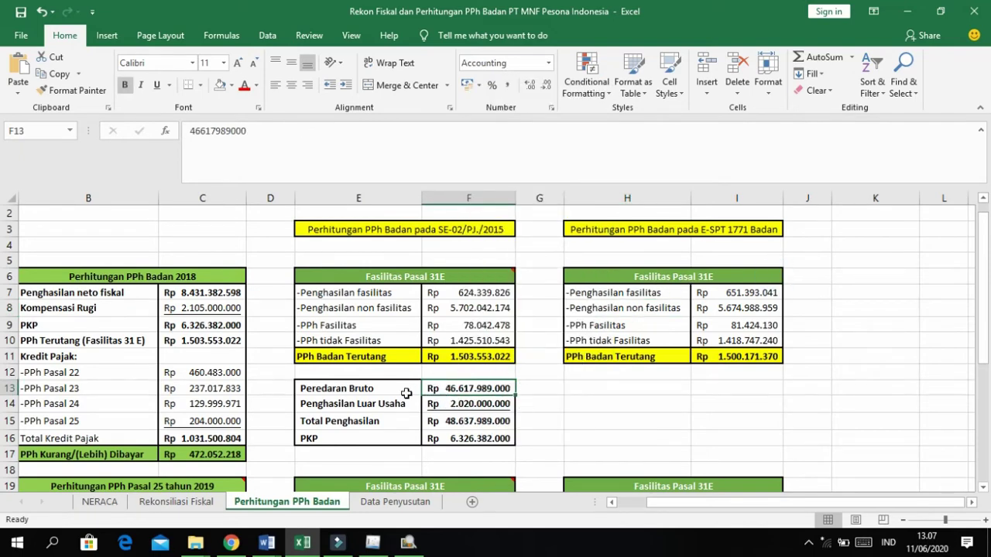
Review Total Penghasilan, Penghasilan Luar Usaha and PKP as the basis of the SE-02/PJ./2015 calculation.
click(438, 233)
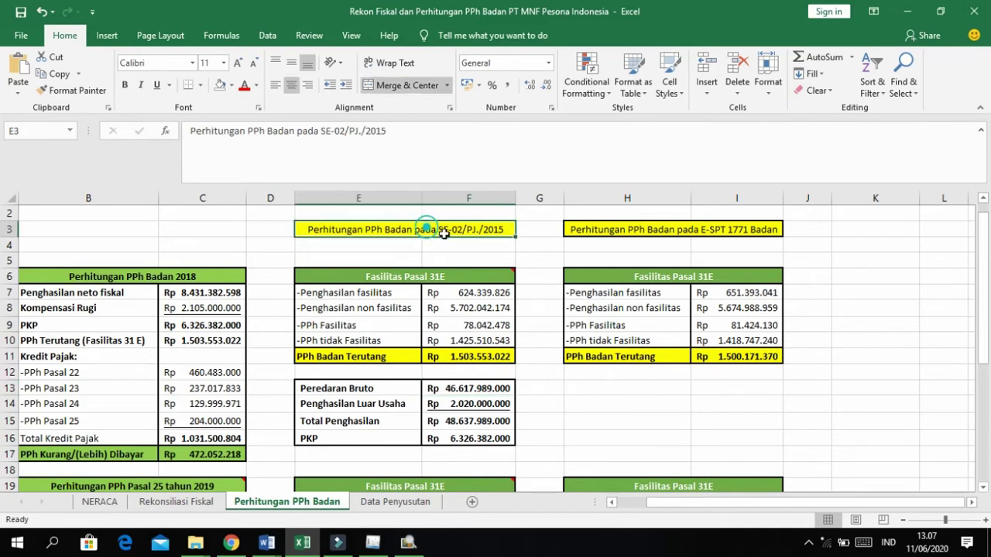
click(463, 422)
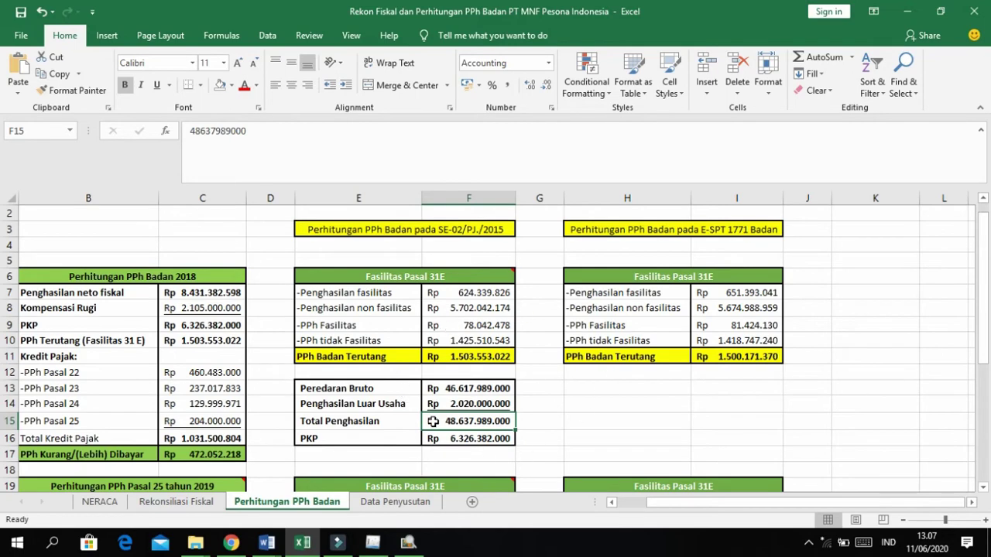
scroll(505, 419, down, 1)
scroll(504, 418, down, 1)
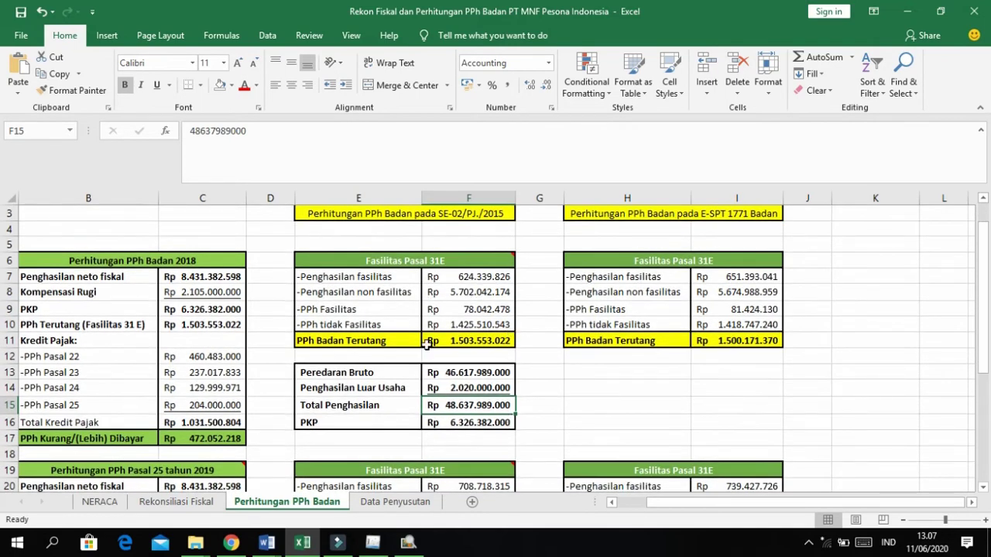
click(469, 390)
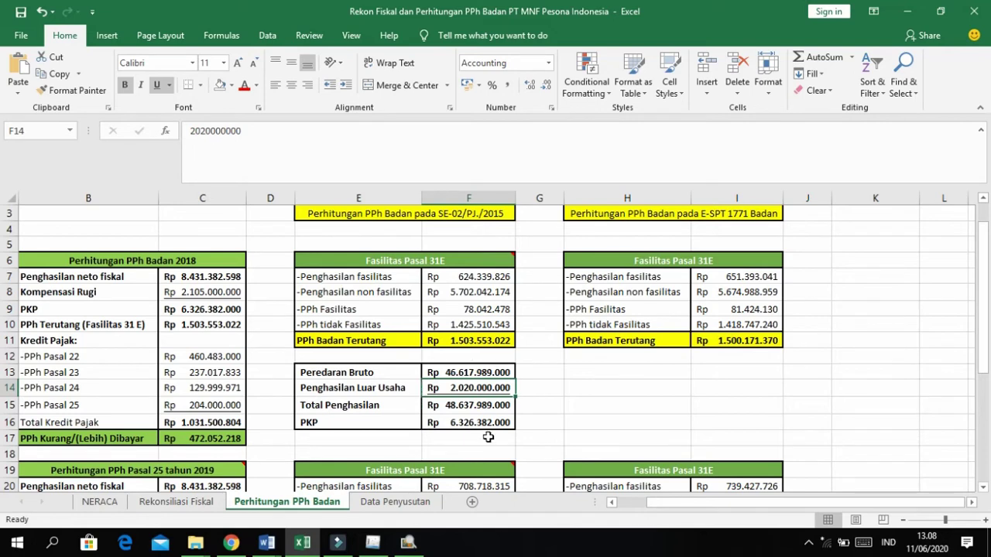
click(461, 422)
scroll(606, 354, up, 1)
Compare the PPh Badan Terutang results of the SE-02/PJ./2015 and E-SPT 1771 Badan calculations side by side.
click(484, 372)
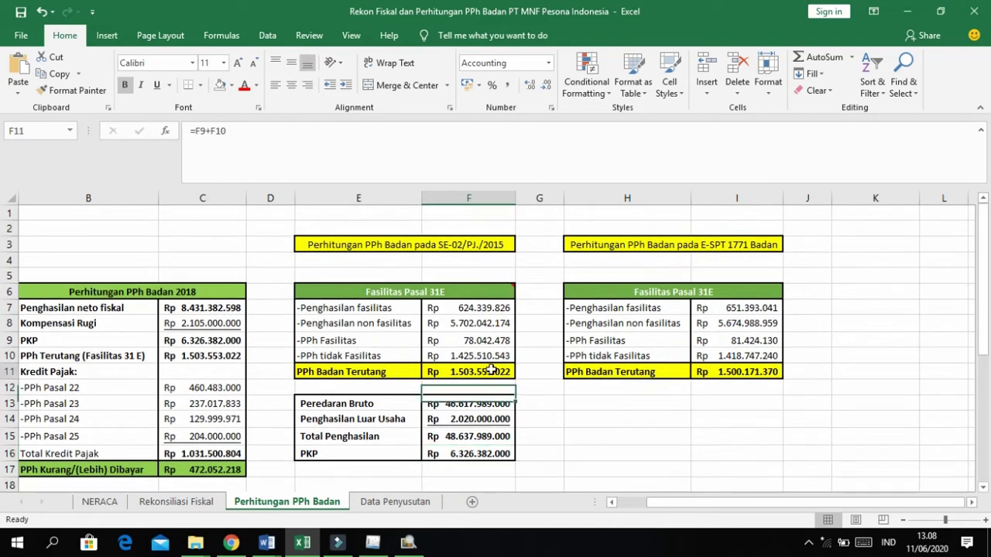
click(698, 374)
click(480, 373)
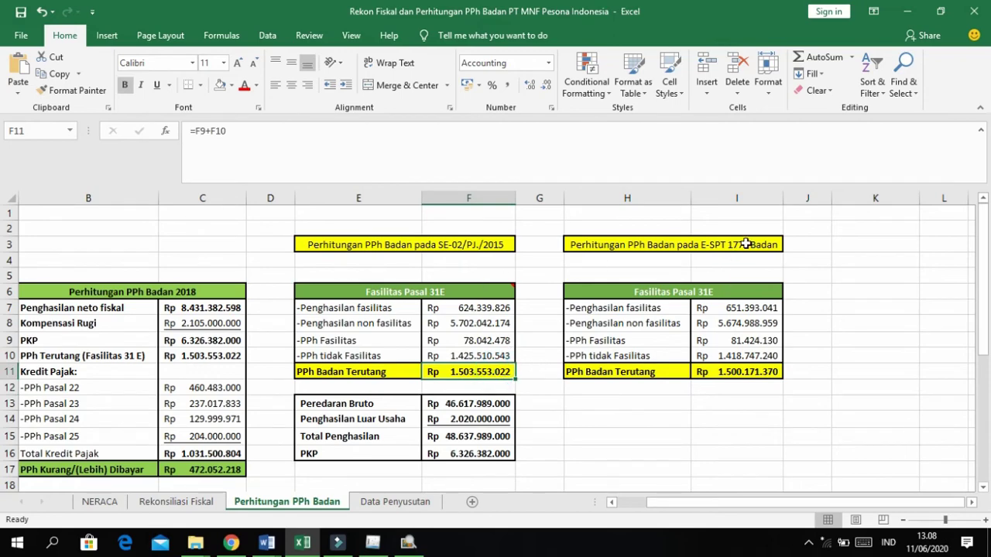
click(722, 277)
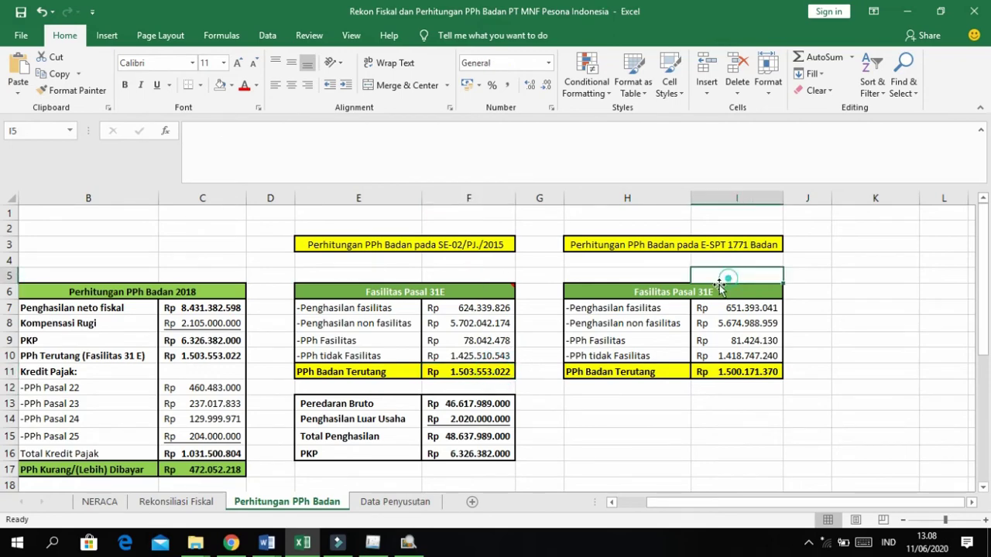
click(476, 246)
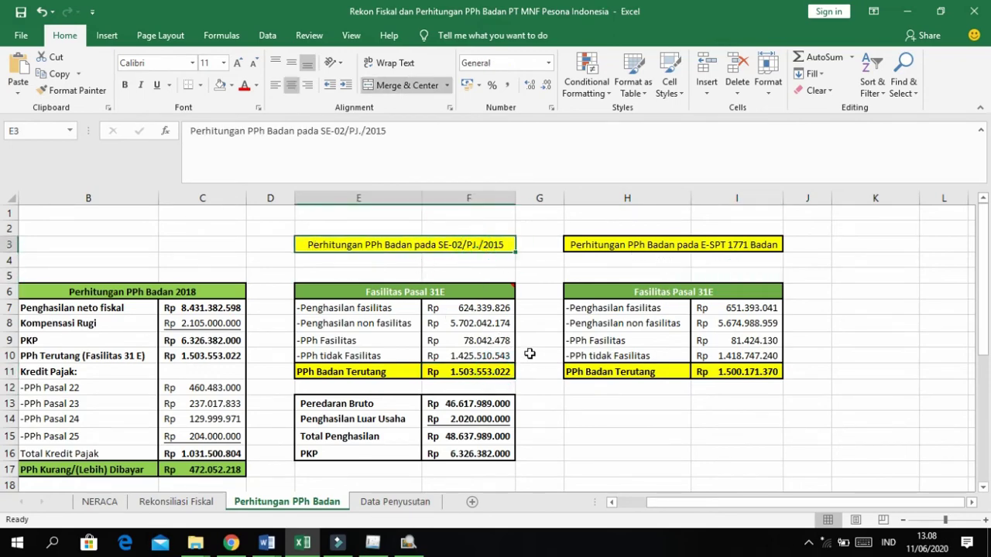
click(640, 401)
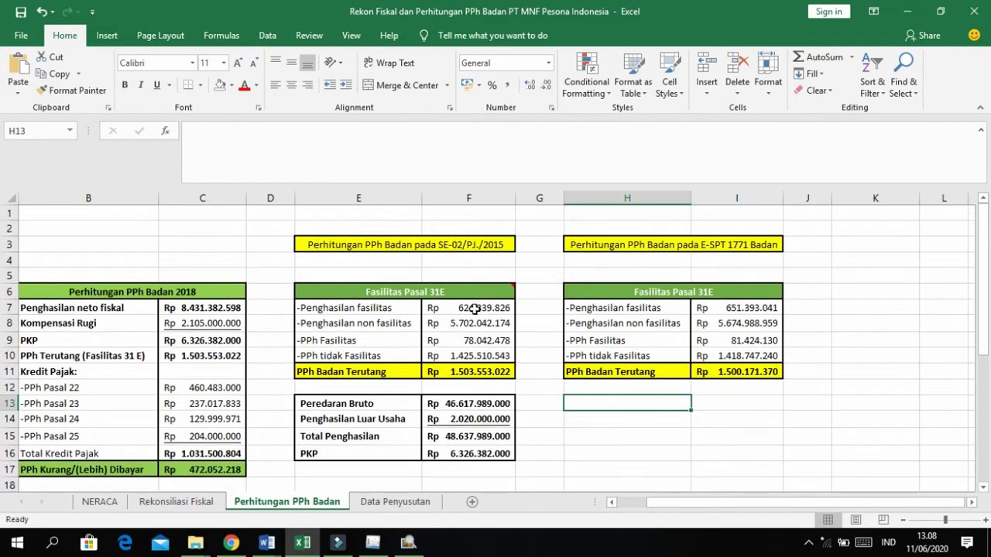
click(461, 245)
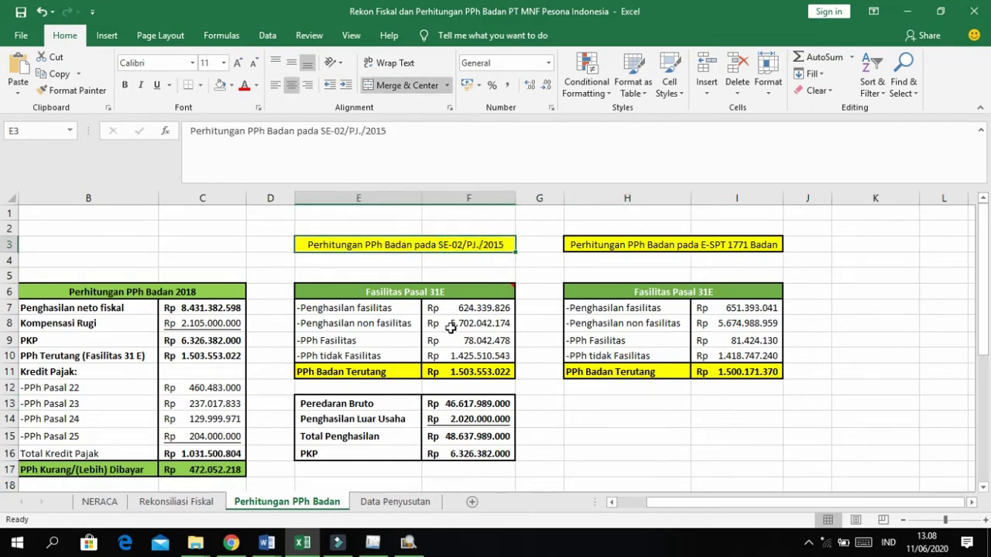
click(454, 373)
click(540, 357)
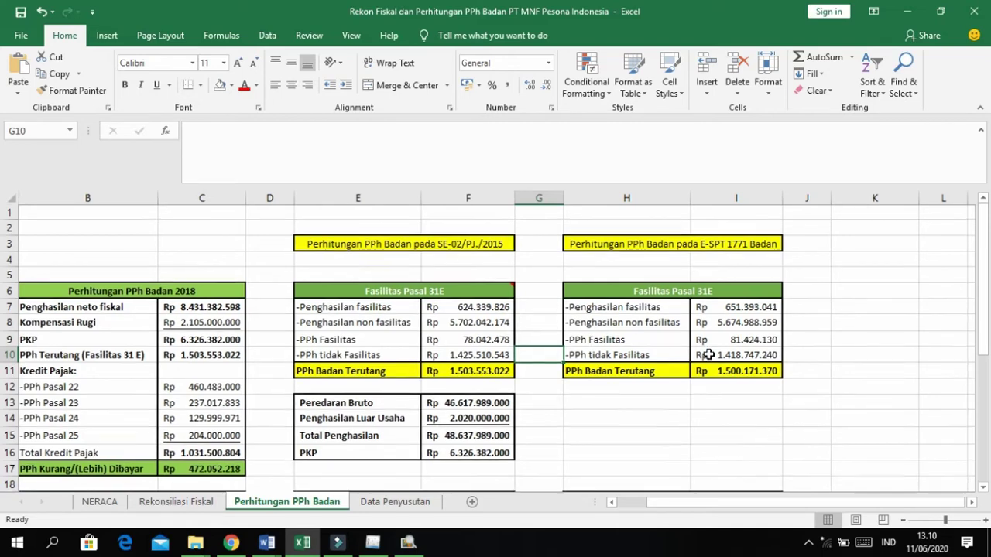
Check PPh Terutang in the eSPT form, then return to Excel and compare it with both PPh Badan Terutang totals.
click(375, 544)
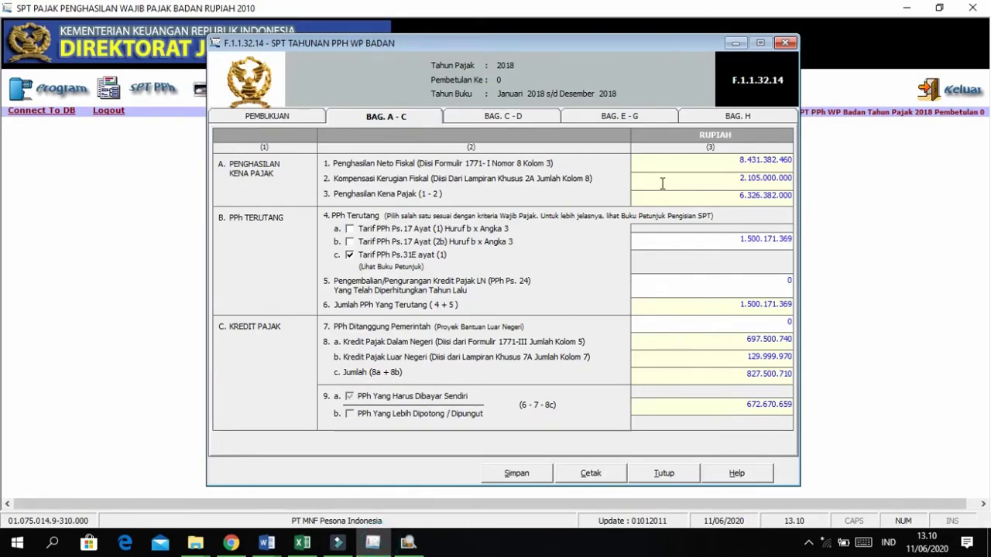
key(alt+Tab)
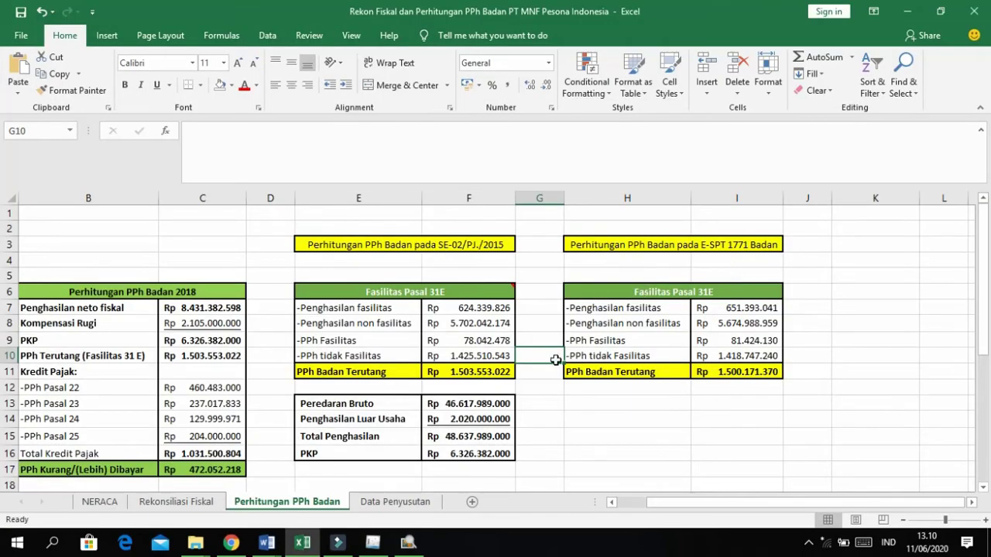
click(451, 389)
click(465, 372)
click(703, 369)
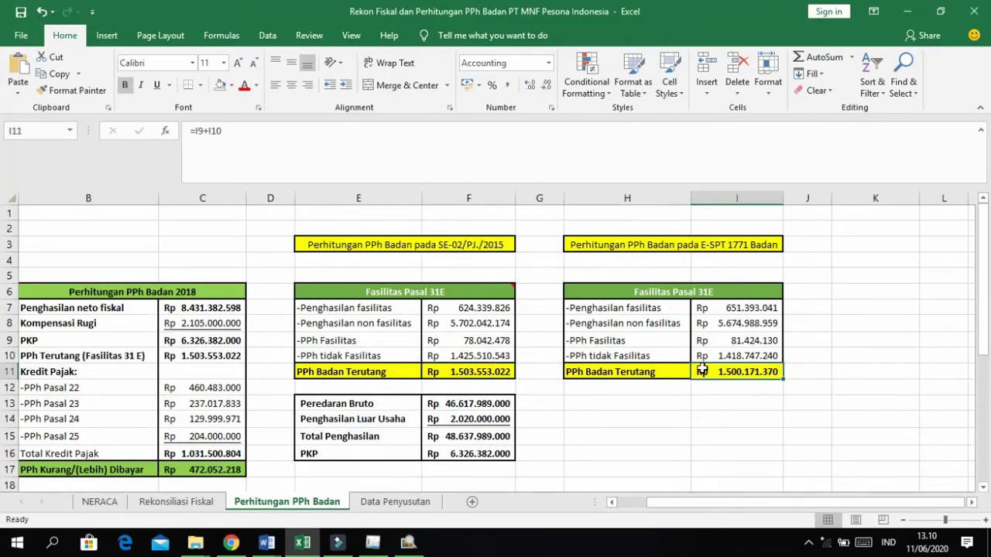
click(464, 372)
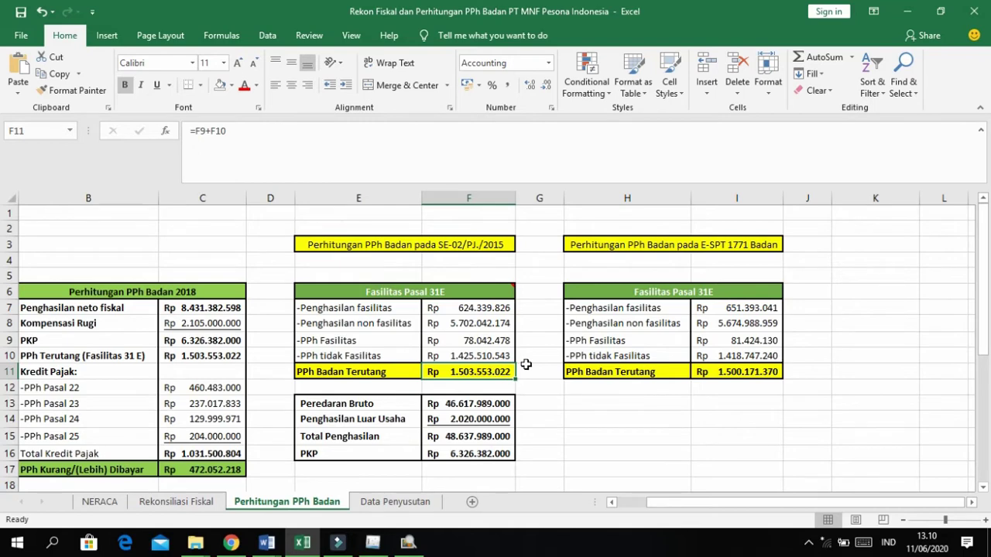
click(532, 370)
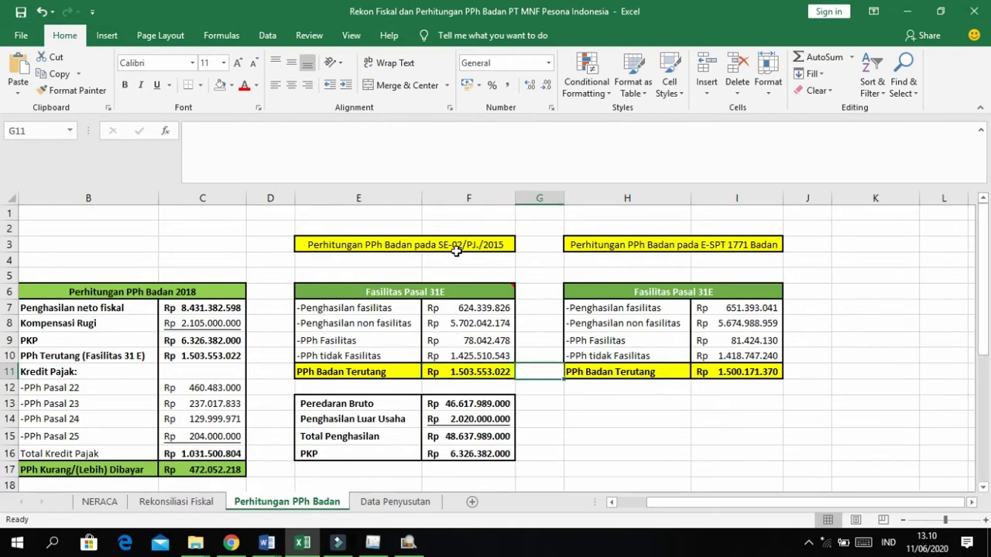
Copy PPh Badan Terutang from the SE-02/PJ./2015 calculation into the eSPT form's PPh Terutang (item 4) as 1.503.553.022.
click(465, 324)
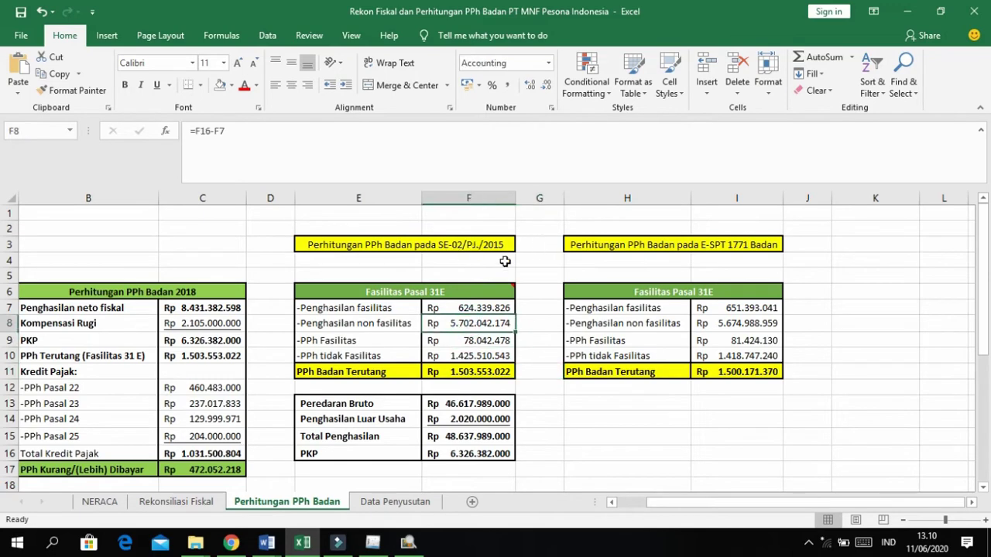
scroll(490, 342, down, 1)
scroll(490, 341, up, 1)
click(471, 369)
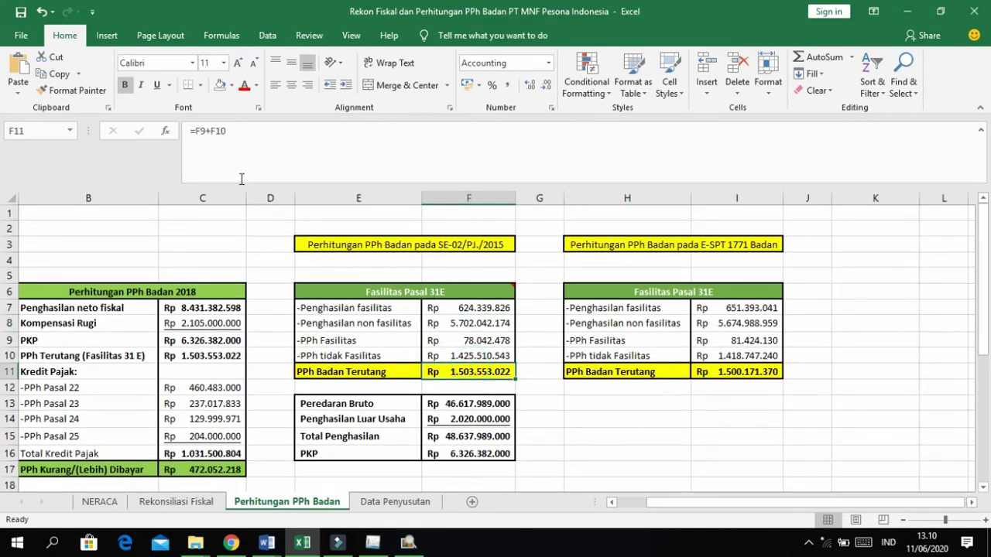
scroll(410, 364, down, 1)
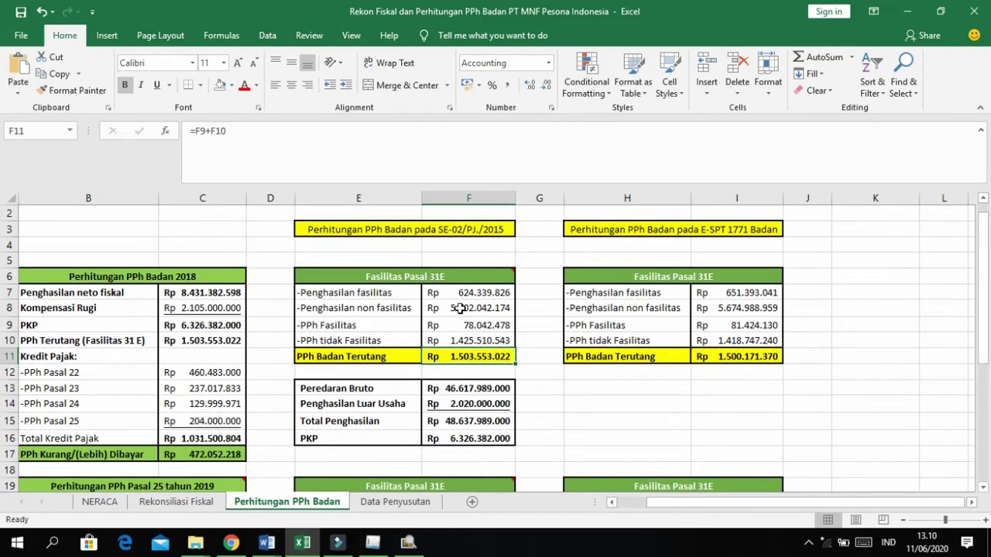
key(ctrl+c)
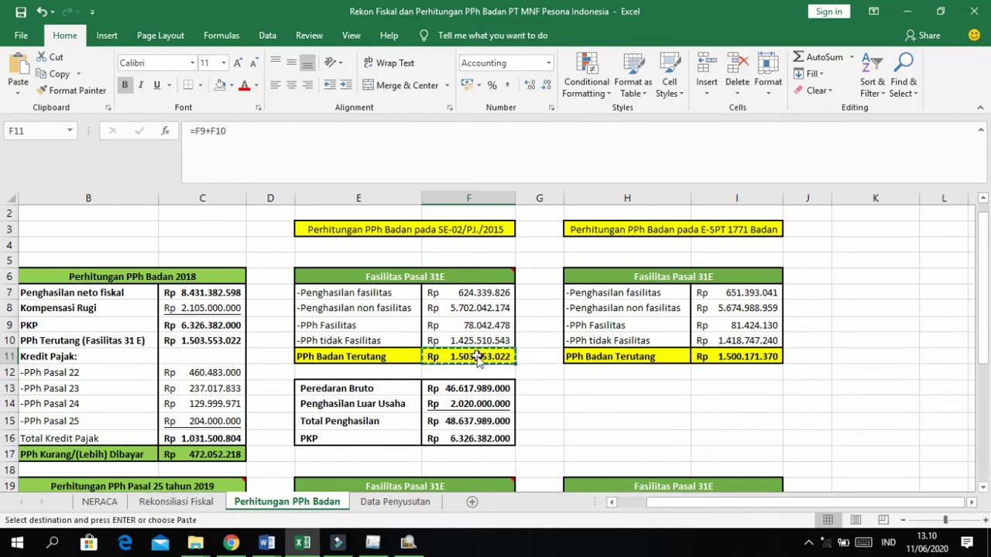
key(alt+Tab)
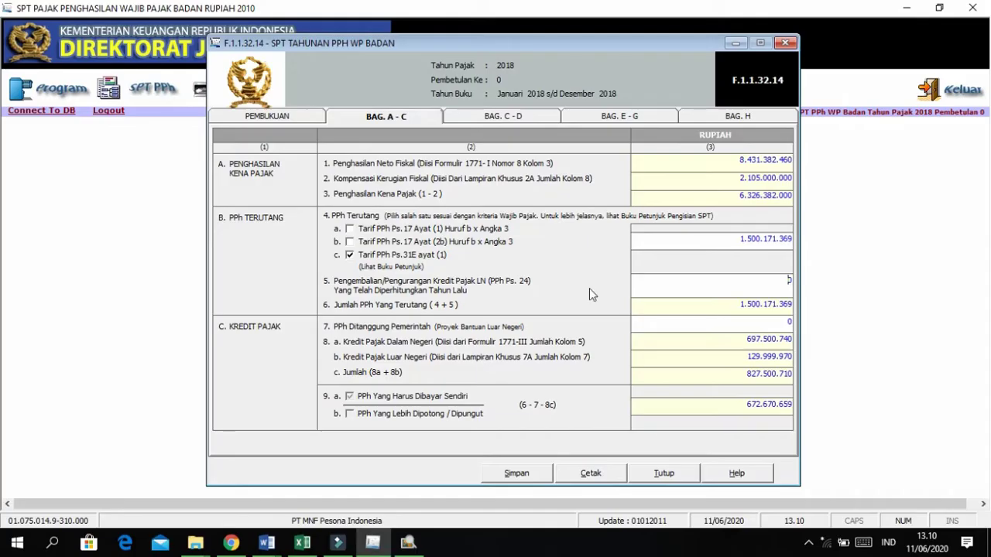
click(735, 240)
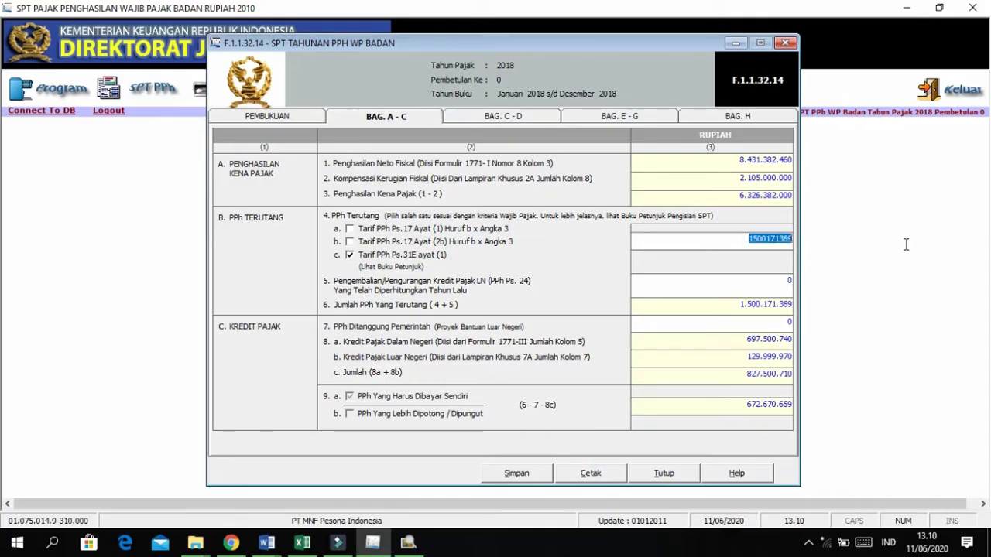
right_click(761, 241)
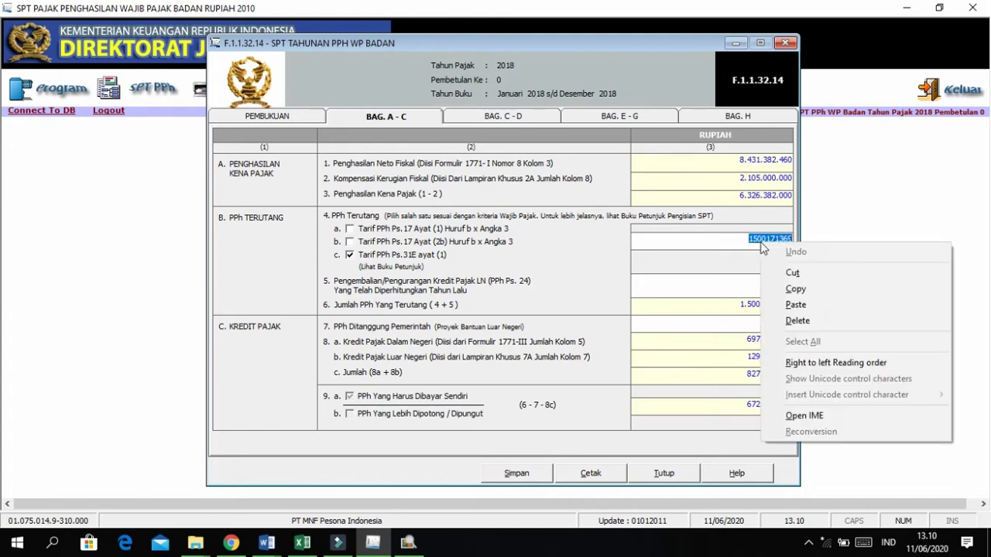
click(797, 305)
click(755, 305)
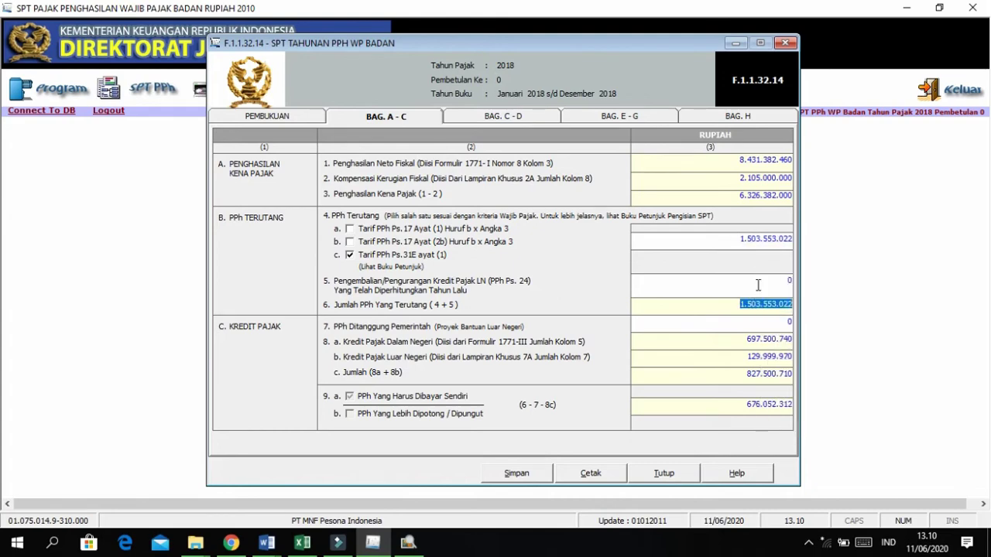
Review the recalculated Jumlah PPh Yang Terutang and PPh Yang Harus Dibayar Sendiri amounts in the eSPT form.
click(758, 285)
key(Tab)
click(767, 310)
double_click(757, 411)
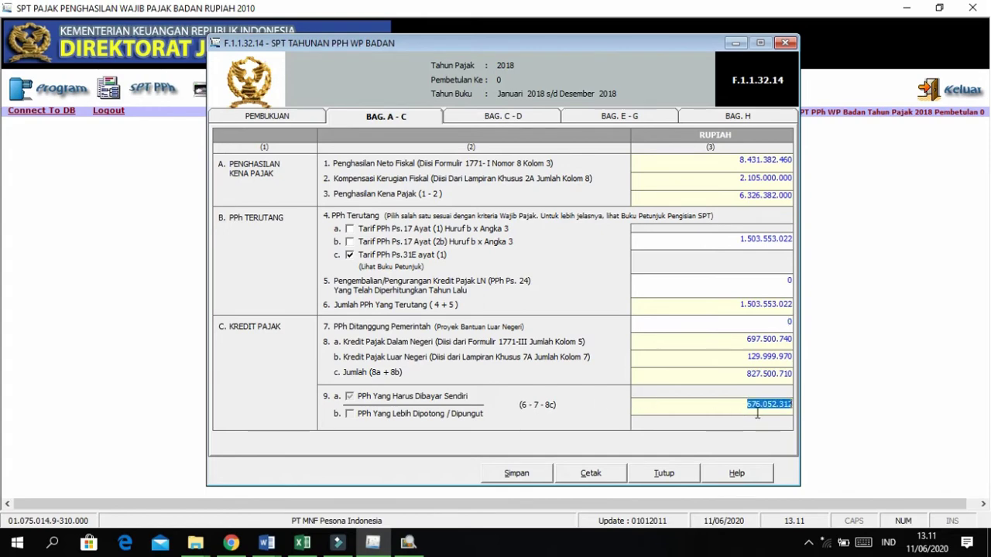
click(760, 408)
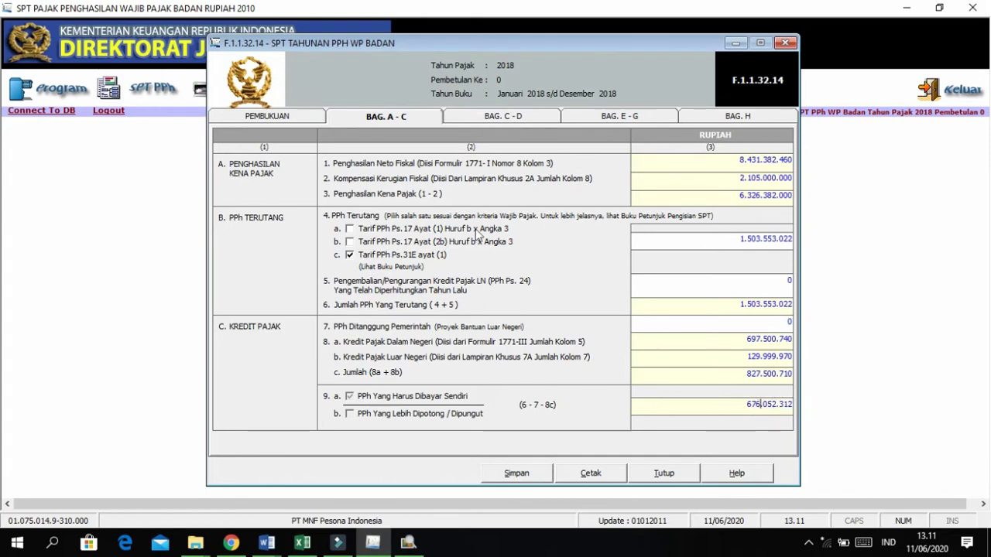
Open section C-D of the annual return and look up the 2018 PPh Pasal 25 payments in the Word case data.
click(502, 123)
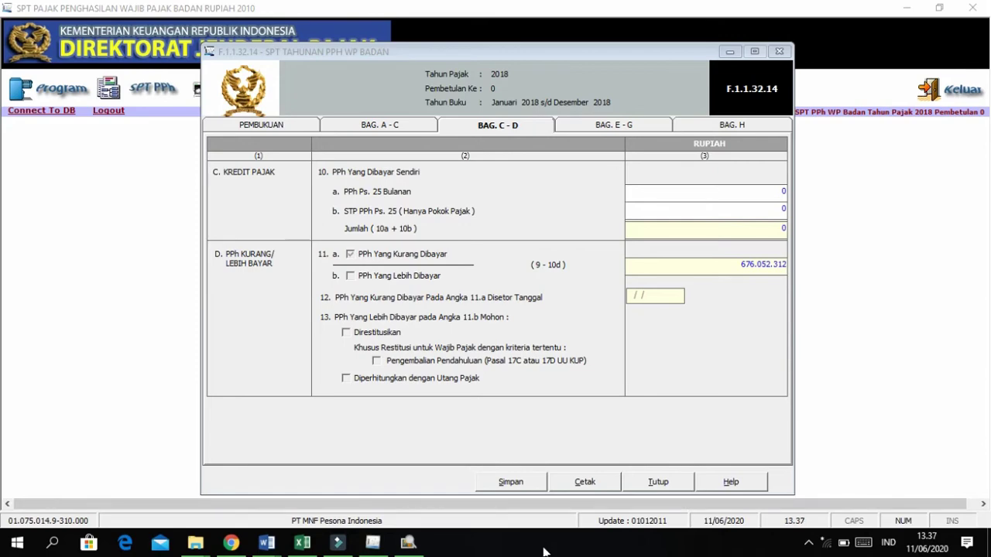
key(alt+Tab)
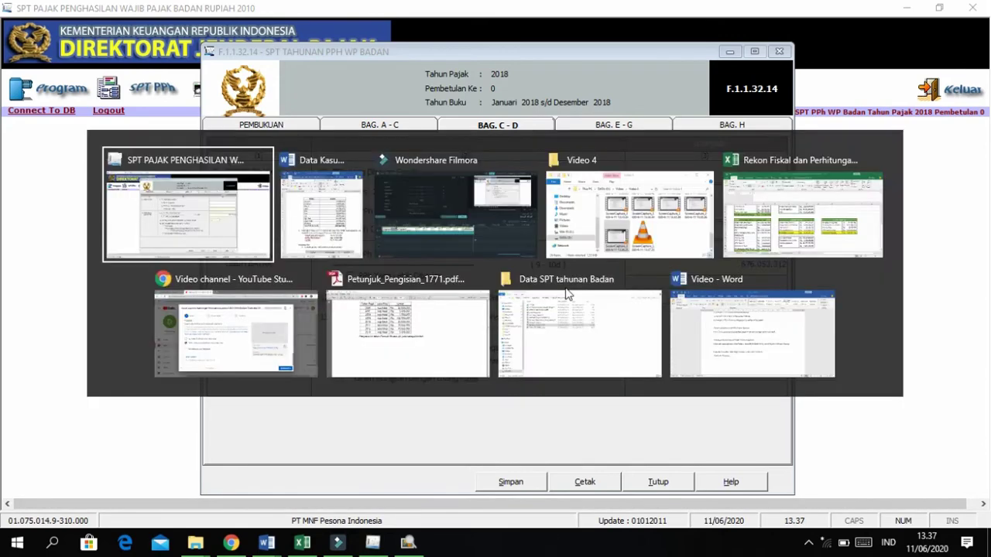
scroll(753, 266, up, 5)
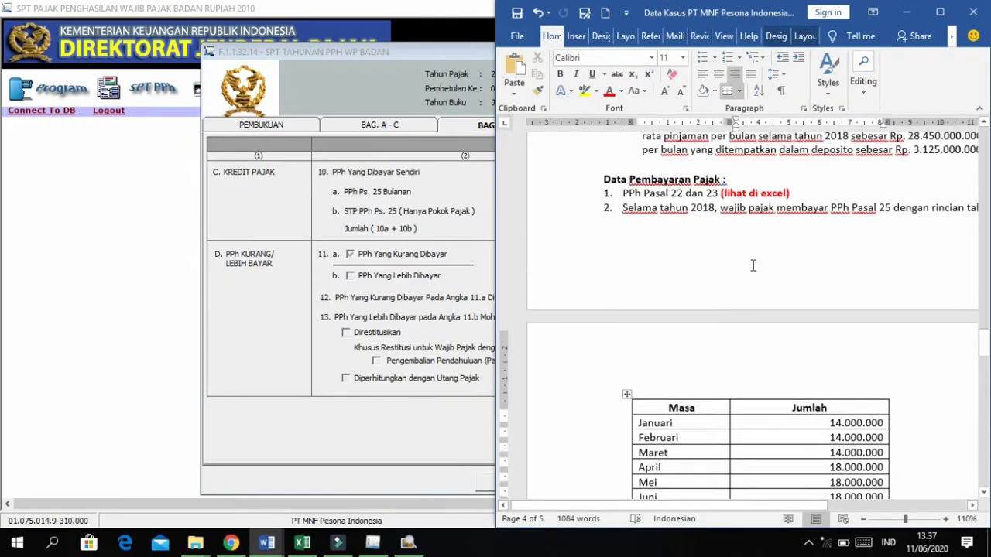
scroll(753, 266, down, 2)
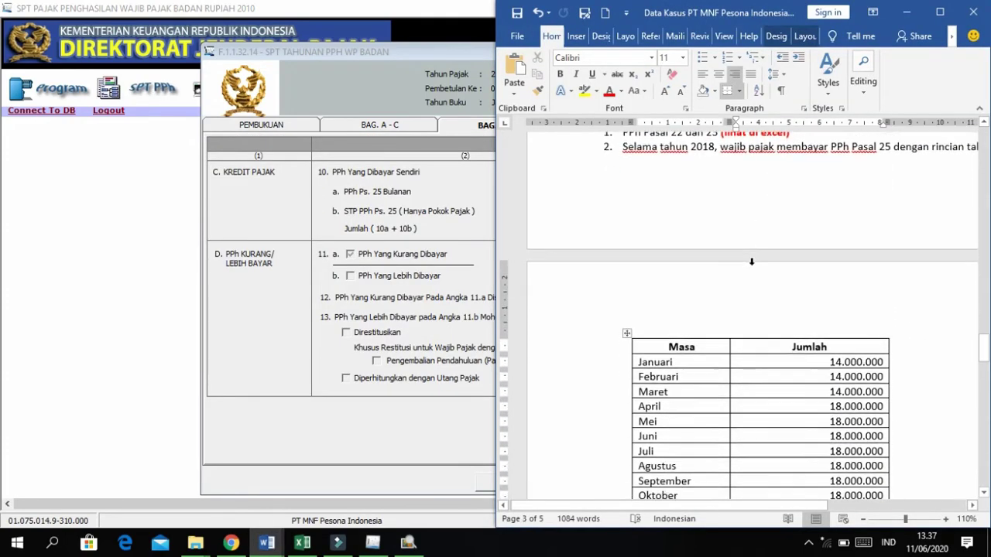
scroll(788, 392, down, 4)
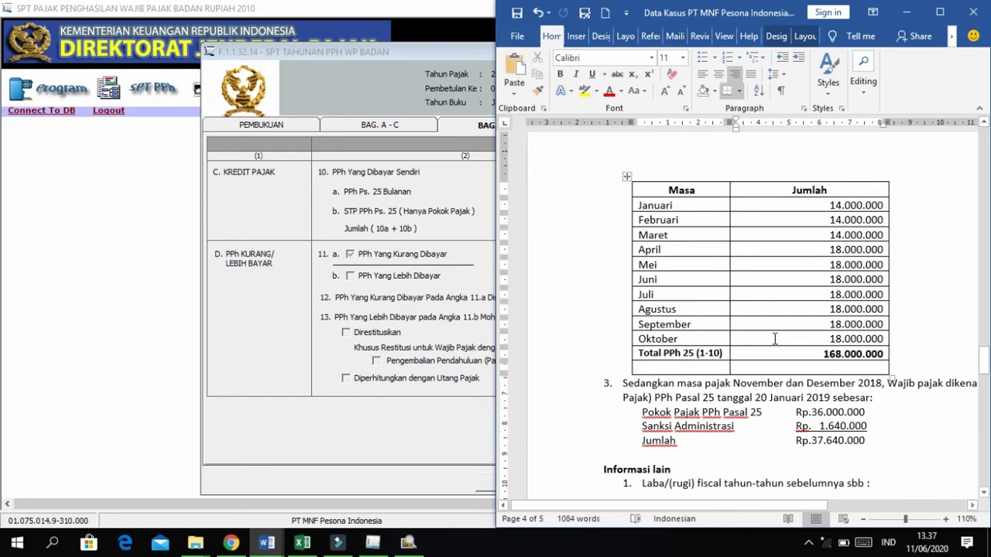
Enter the January–October PPh Pasal 25 total from the case data, 168.000.000, as PPh Ps. 25 Bulanan (item 10a) in the eSPT form.
scroll(821, 333, down, 1)
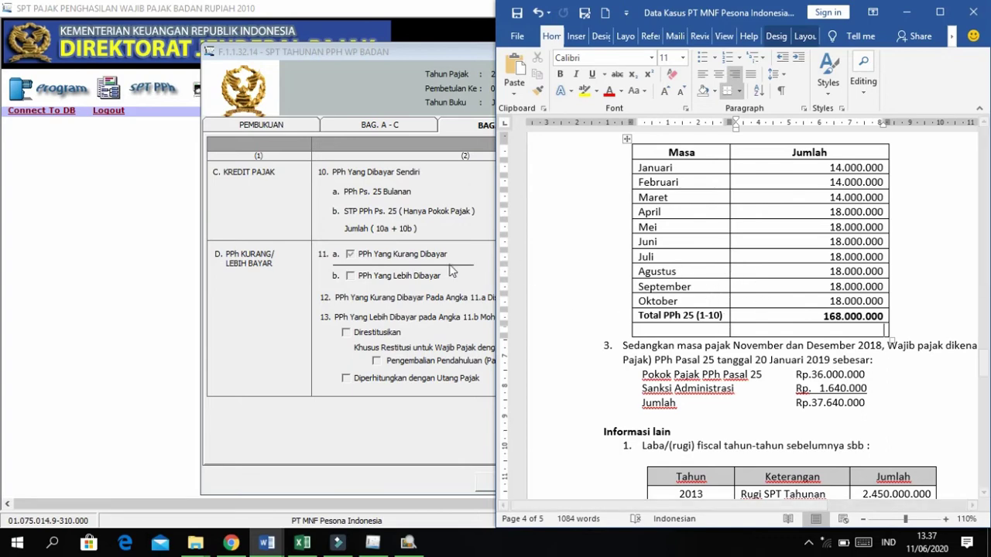
click(427, 248)
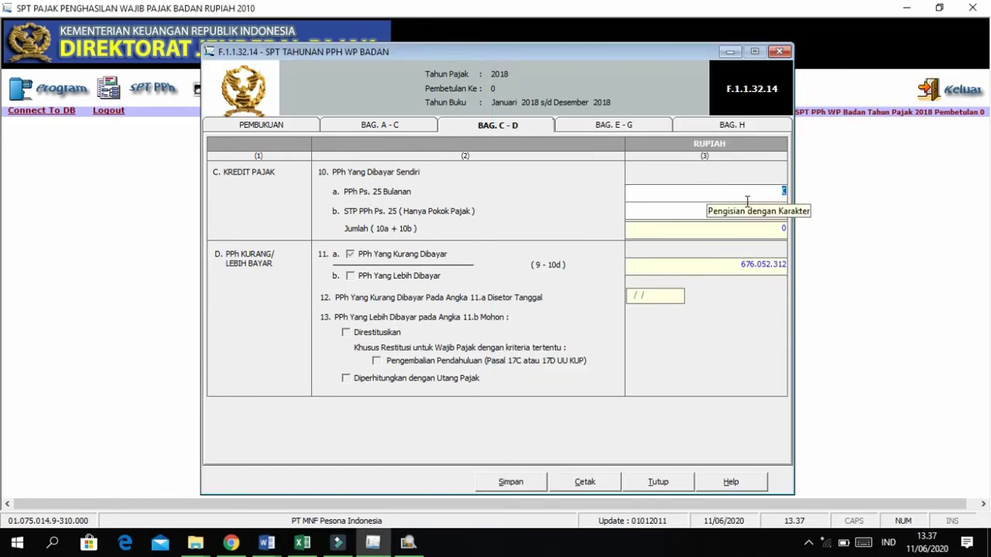
text(16800)
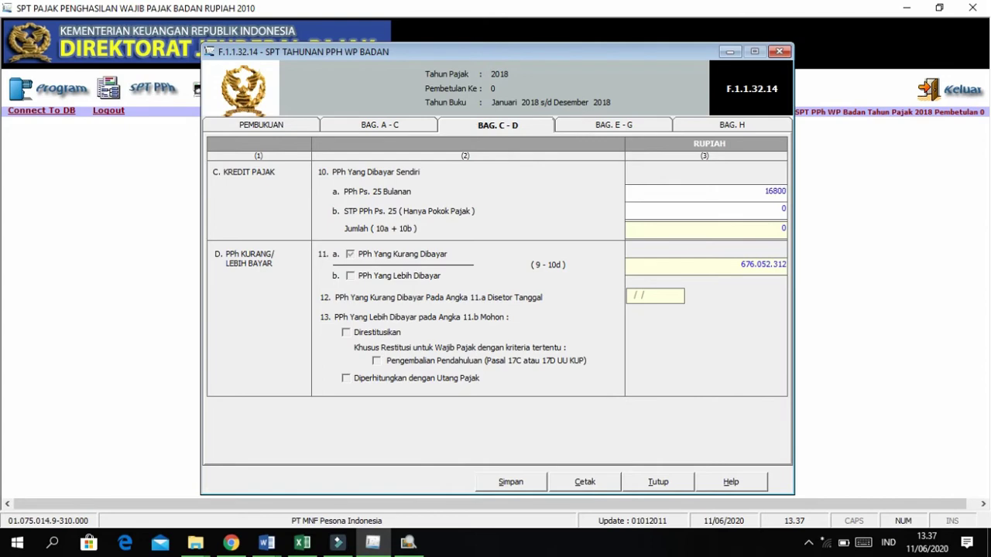
text(0000)
key(Tab)
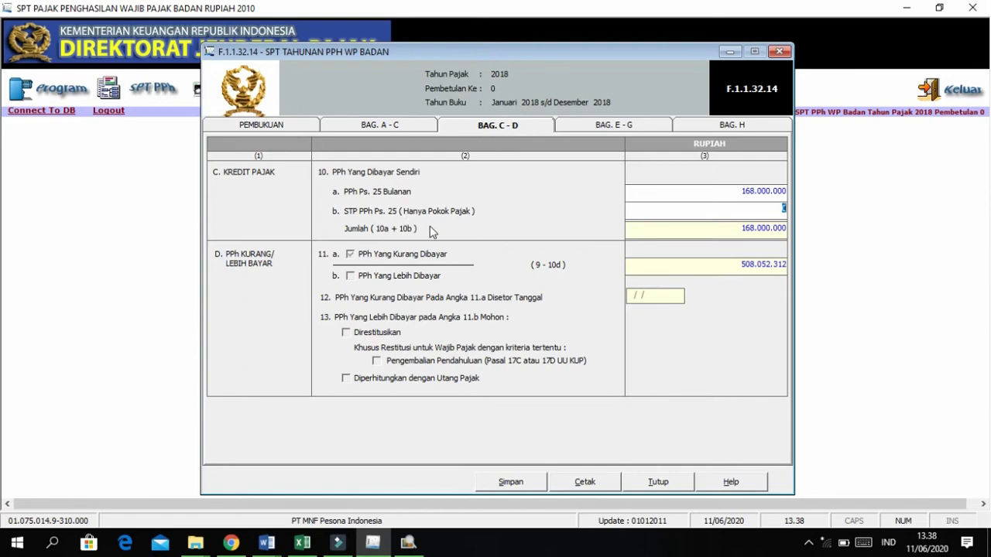
Return to the Word case data and select the Pokok Pajak PPh Pasal 25 amount of the November–December 2018 STP for copying.
key(alt+Tab)
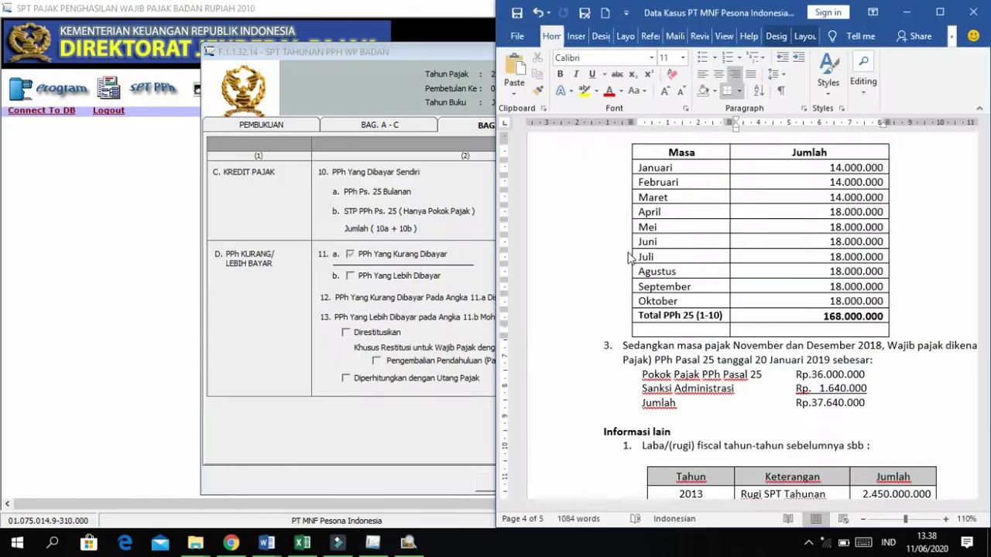
scroll(774, 312, down, 1)
scroll(775, 311, right, 2)
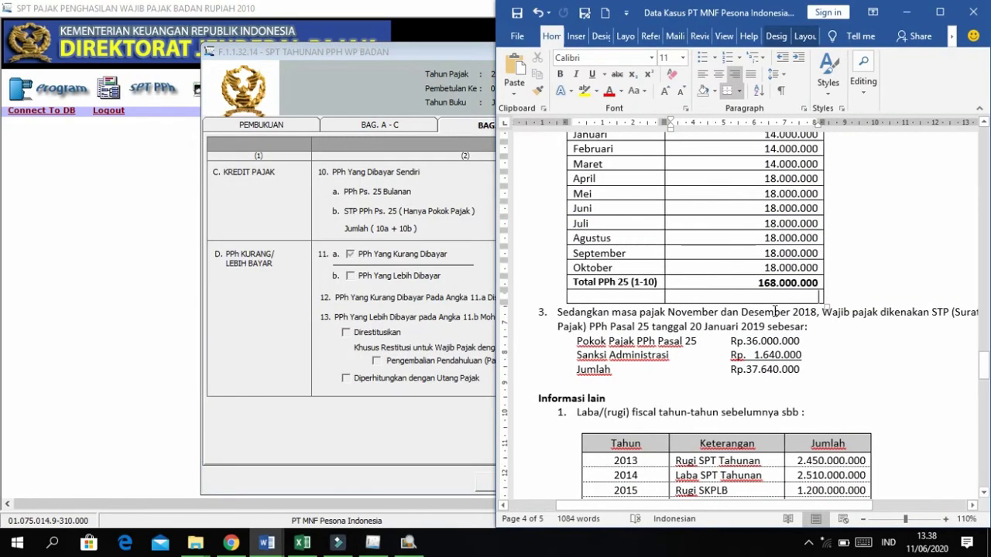
scroll(764, 331, up, 2)
scroll(765, 332, down, 1)
scroll(765, 331, down, 1)
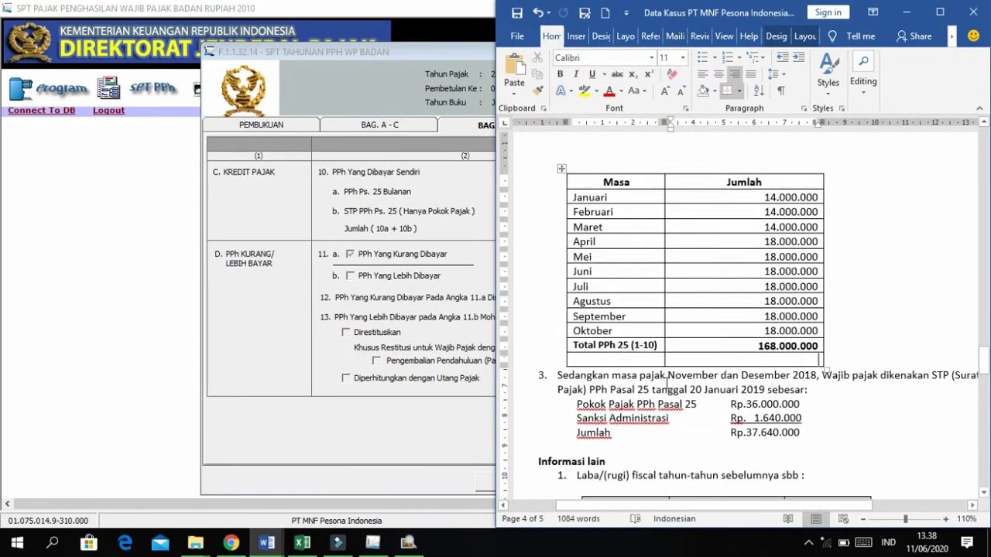
scroll(697, 396, down, 1)
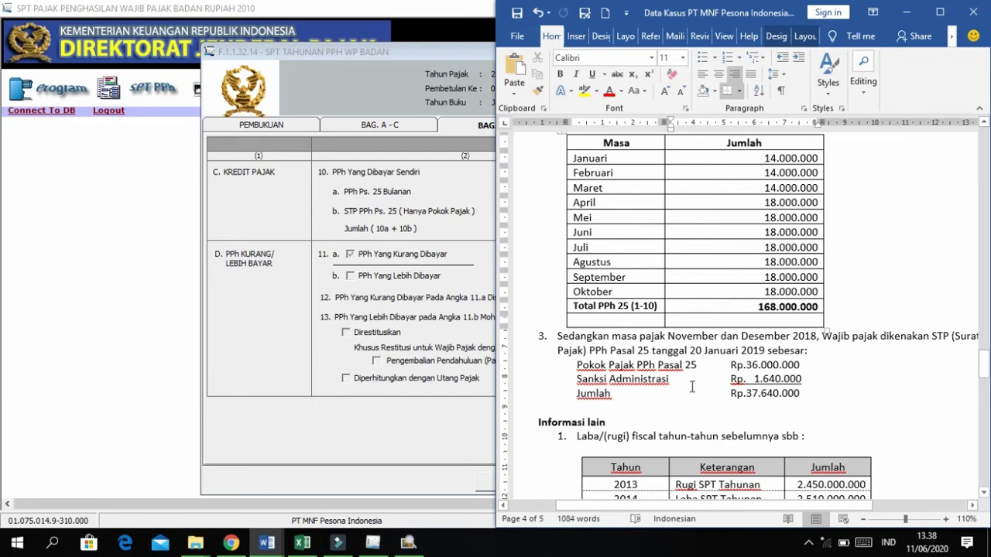
scroll(692, 387, right, 1)
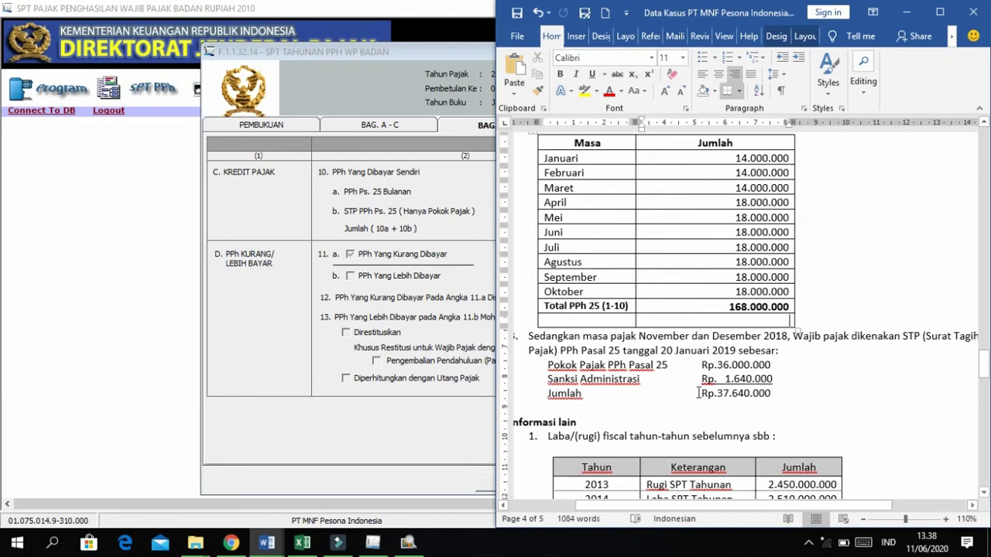
scroll(699, 393, left, 1)
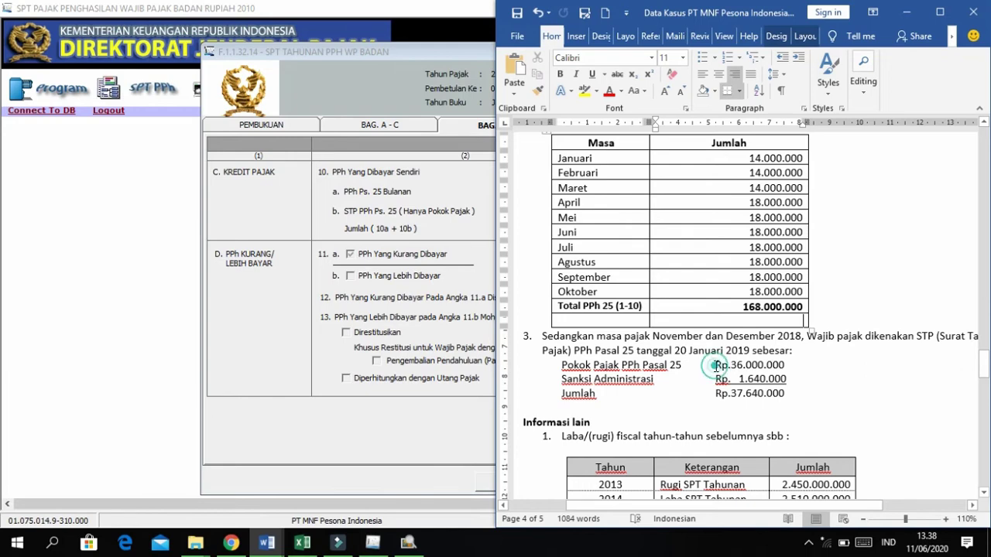
drag(715, 366, 785, 371)
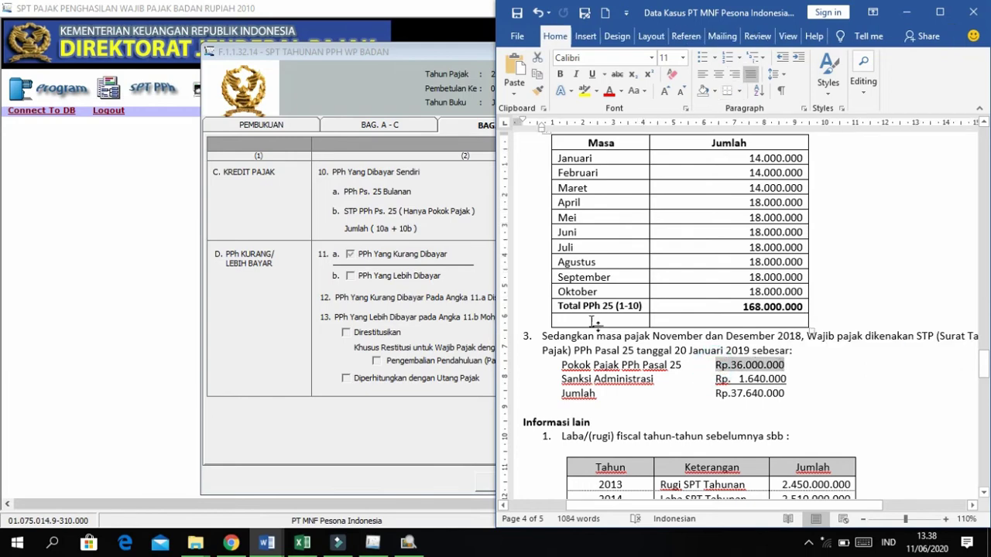
Paste the copied principal into STP PPh Ps. 25 (item 10b) in eSPT as 36.000.000, and check the recalculated PPh Yang Kurang Dibayar.
click(489, 341)
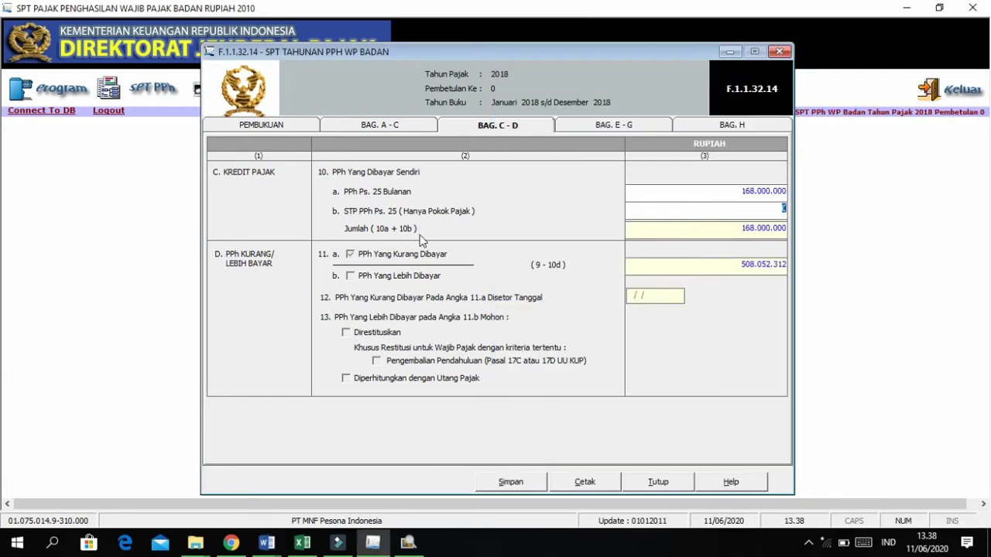
right_click(770, 212)
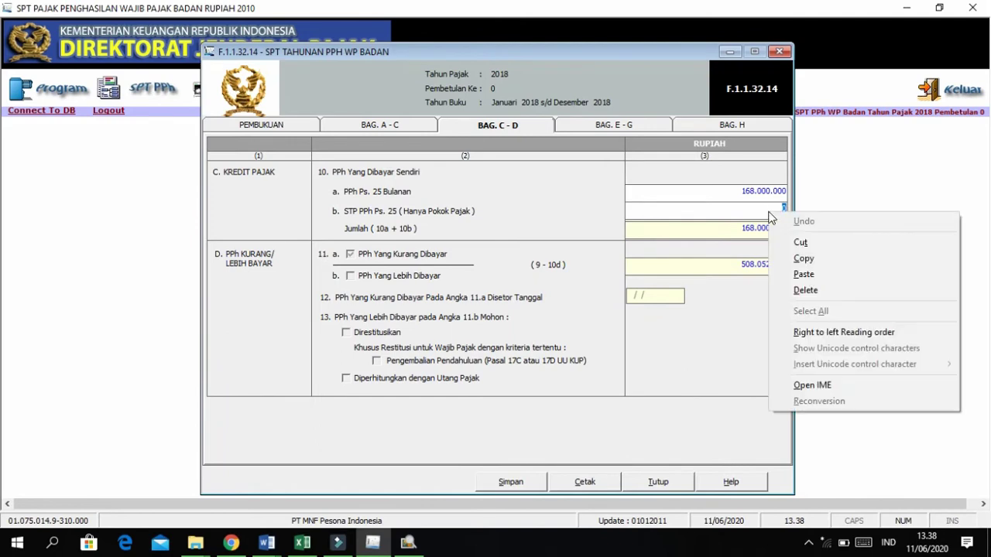
click(803, 275)
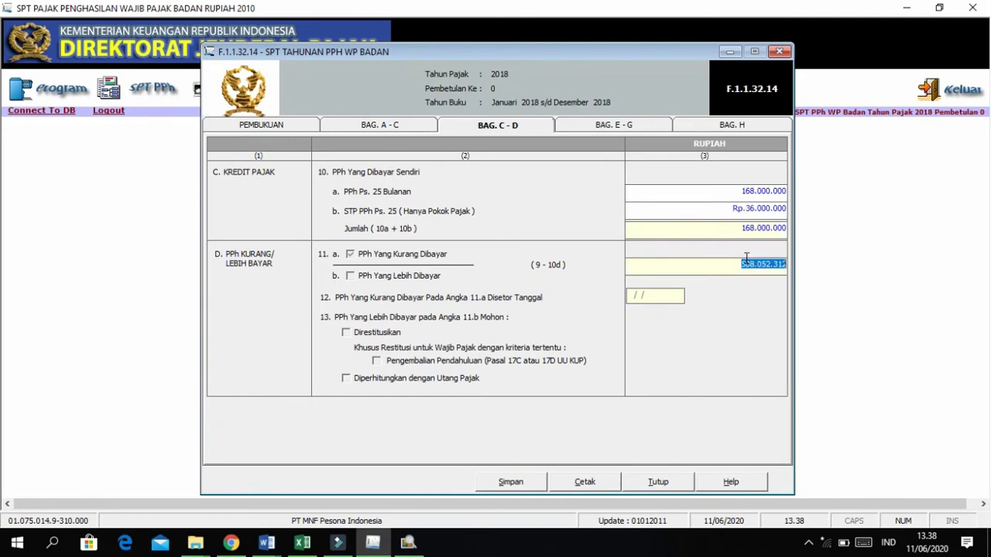
click(646, 228)
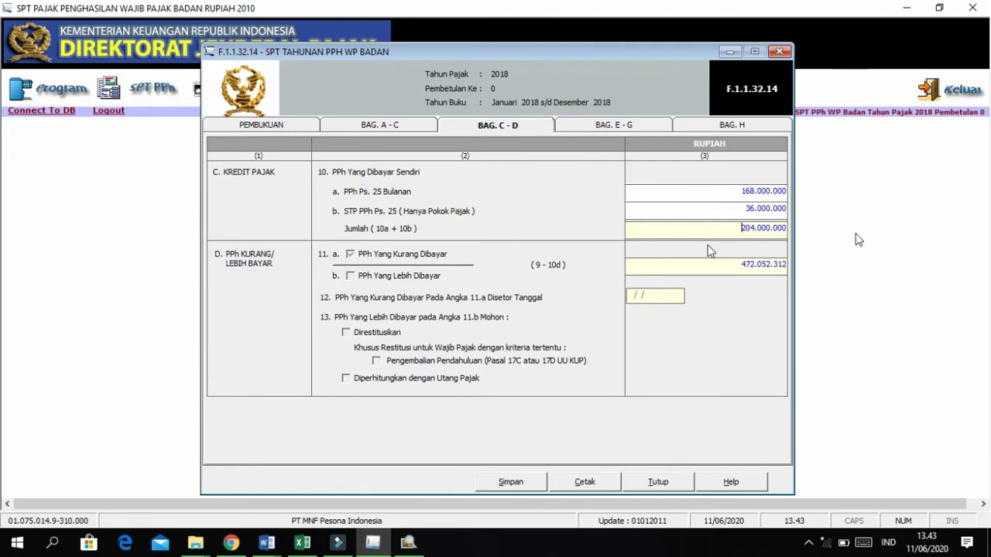
click(770, 266)
click(724, 264)
Open section E-G of the annual return, then switch to Excel and locate the Perhitungan PPh Pasal 25 tahun 2019 table.
click(630, 128)
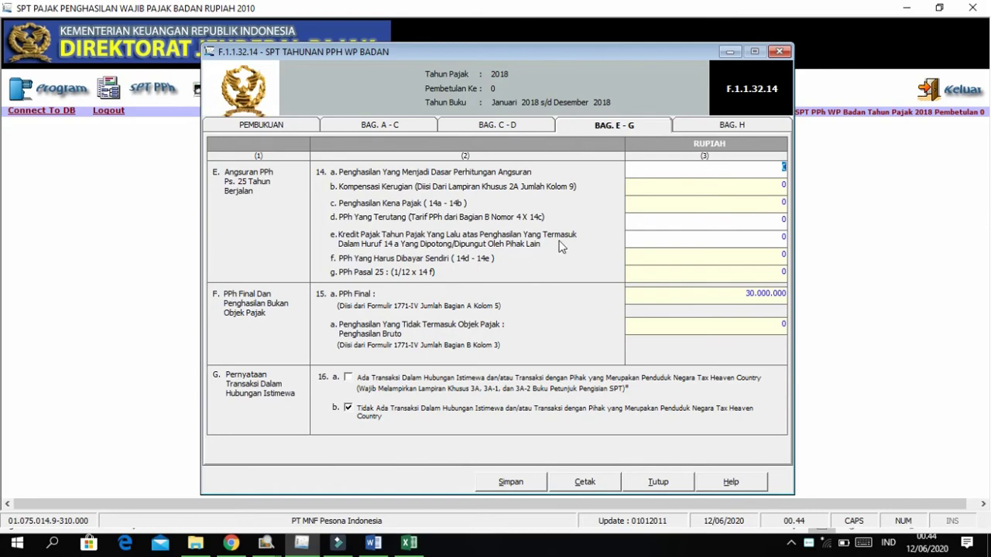
key(alt+Tab)
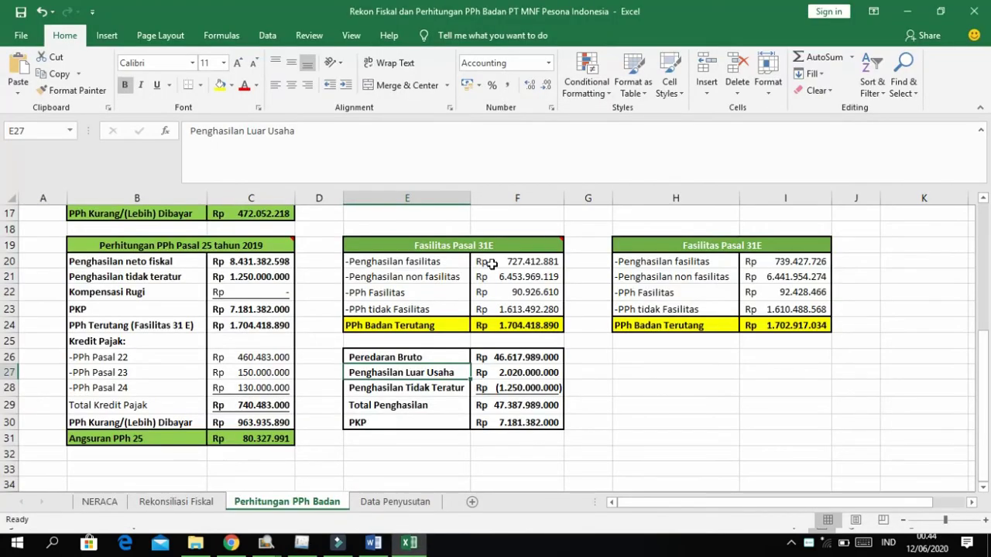
scroll(491, 264, up, 2)
scroll(492, 264, down, 1)
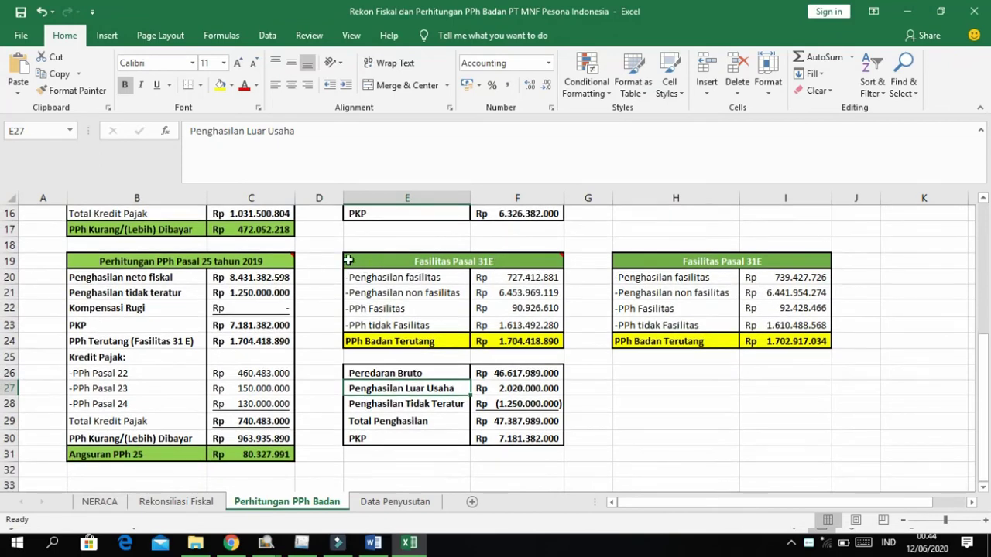
click(232, 265)
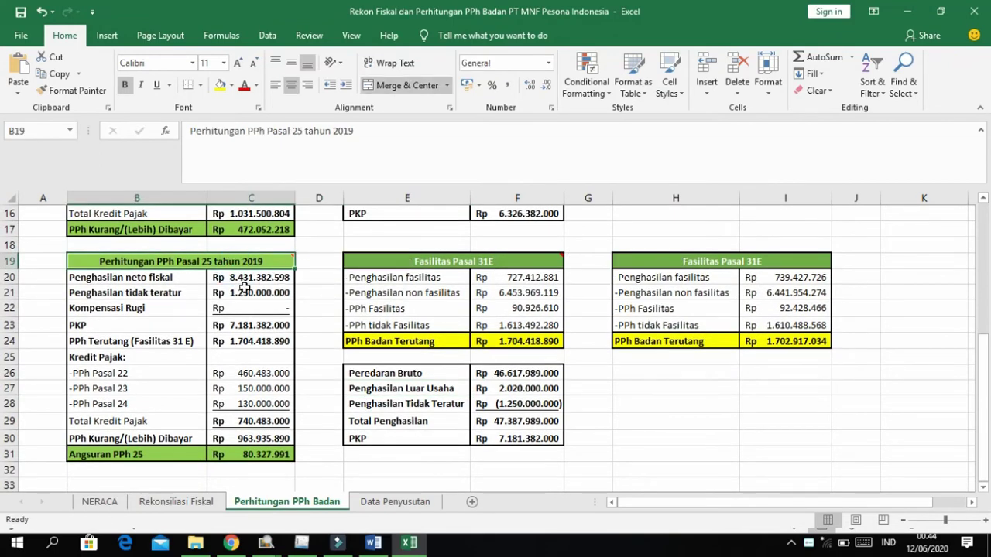
Compare the Perhitungan PPh Badan 2018 table with the PPh Pasal 25 tahun 2019 calculation in the workbook.
scroll(326, 277, down, 1)
scroll(326, 276, up, 1)
scroll(333, 294, up, 5)
scroll(307, 372, down, 3)
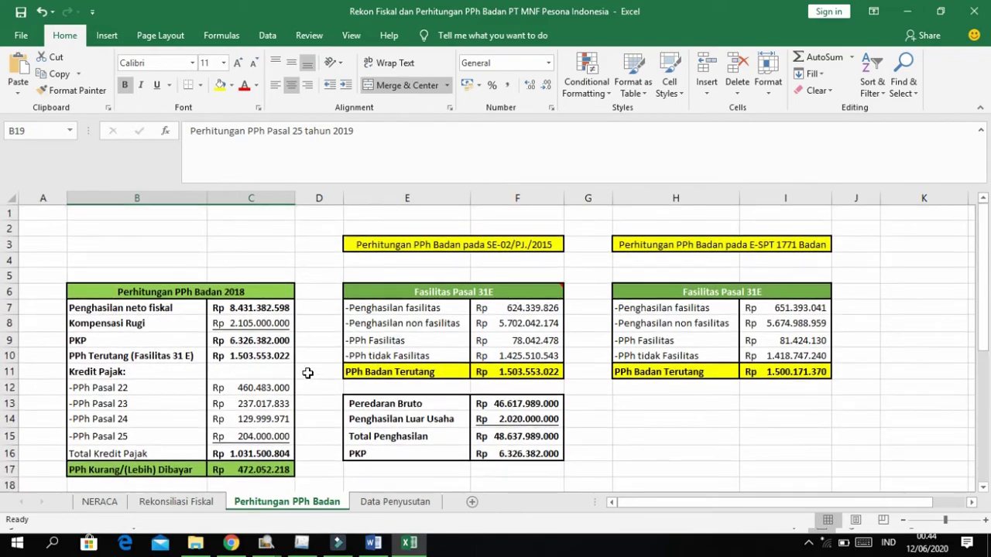
scroll(307, 373, down, 3)
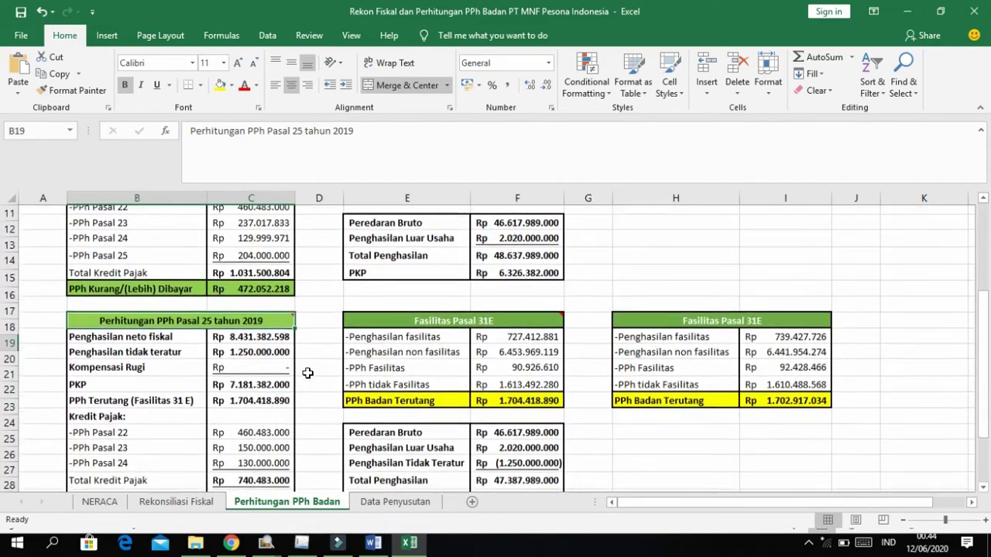
scroll(302, 356, down, 1)
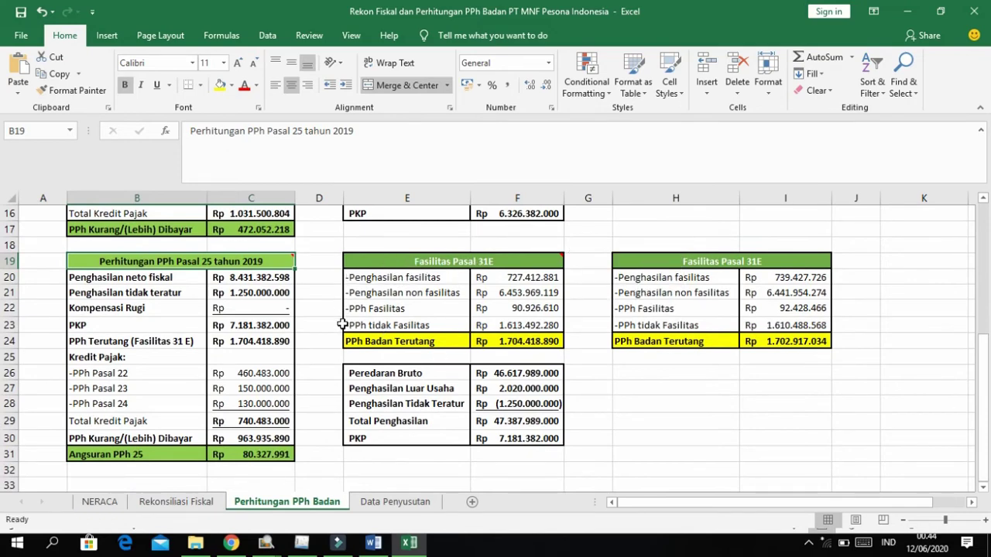
scroll(342, 324, up, 2)
scroll(342, 323, down, 2)
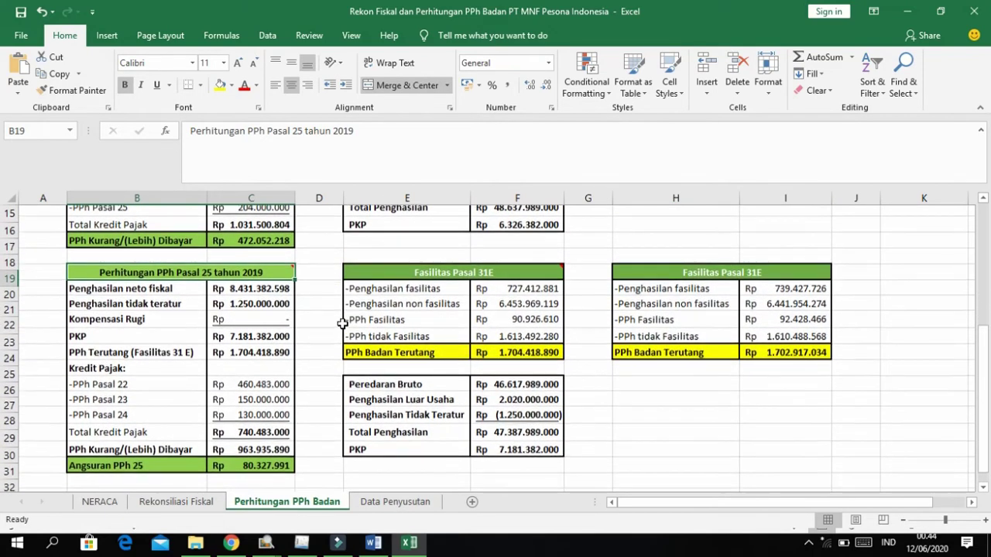
Read the reference comment on the Fasilitas Pasal 31E heading beside the 2019 PPh Pasal 25 calculation.
click(301, 324)
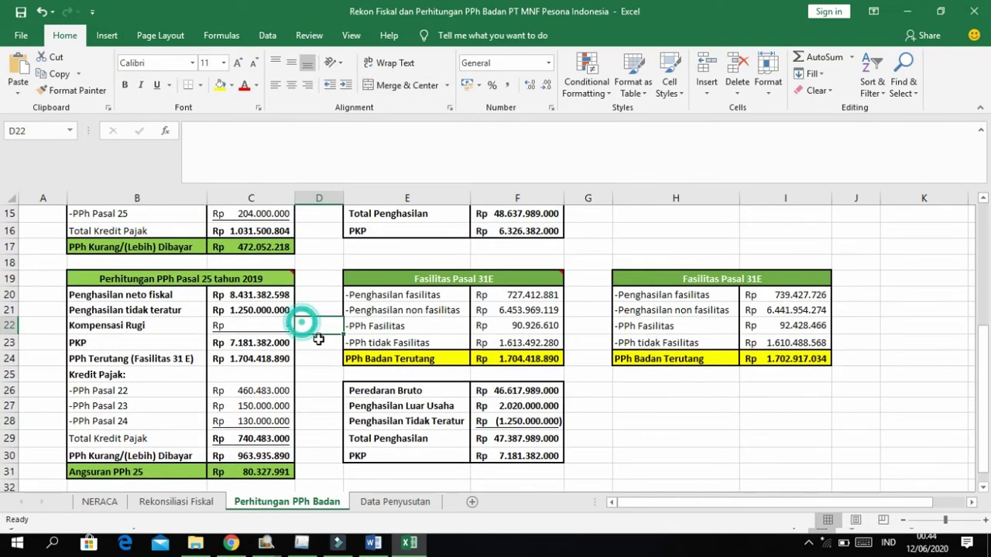
click(423, 277)
mouse_move(452, 277)
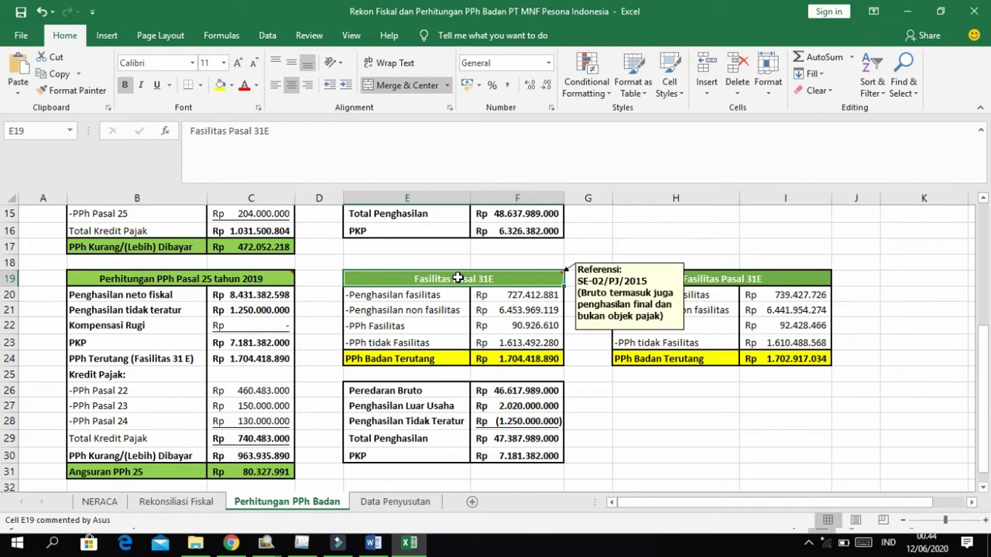
Inspect the sources of Penghasilan neto fiskal and Penghasilan tidak teratur in the 2019 PPh Pasal 25 table.
scroll(408, 326, down, 1)
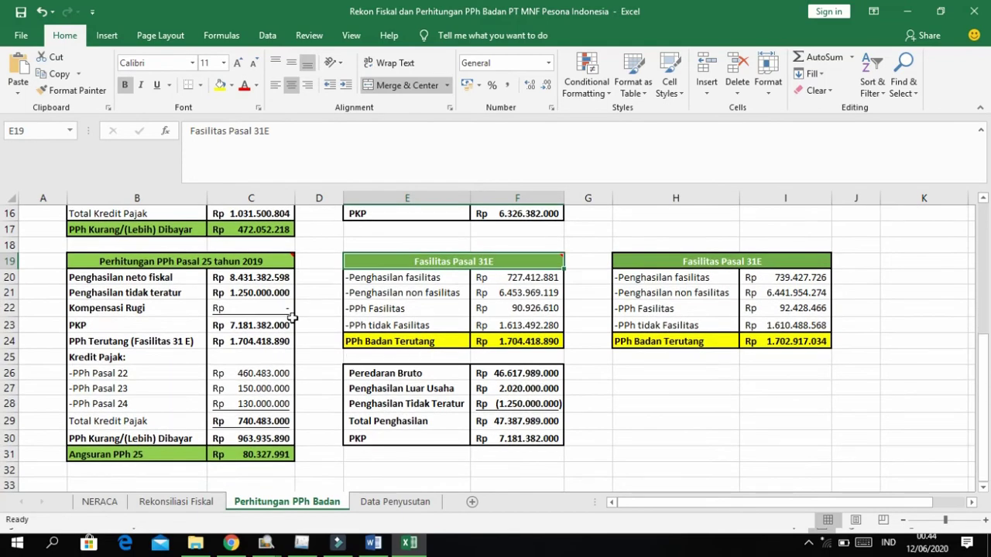
click(273, 291)
mouse_move(266, 267)
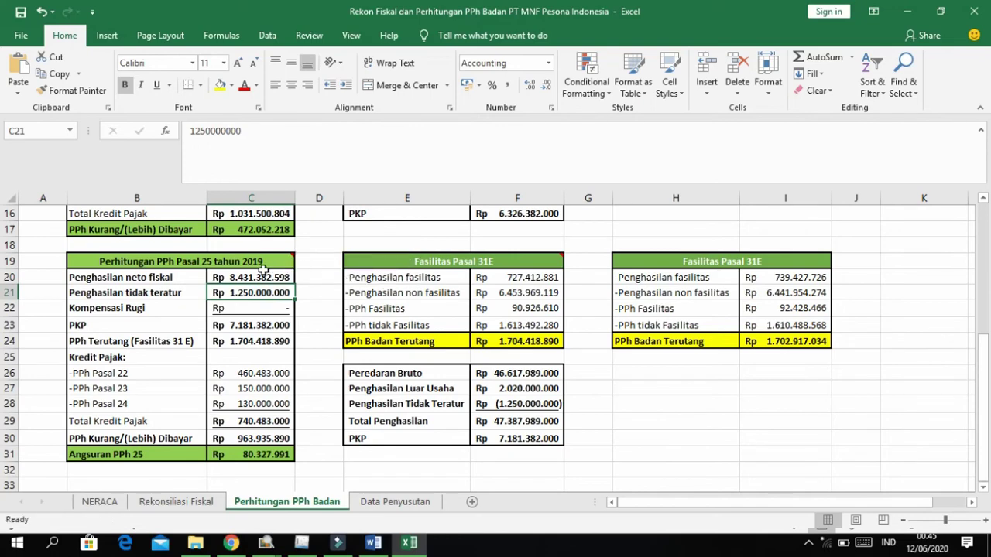
click(225, 279)
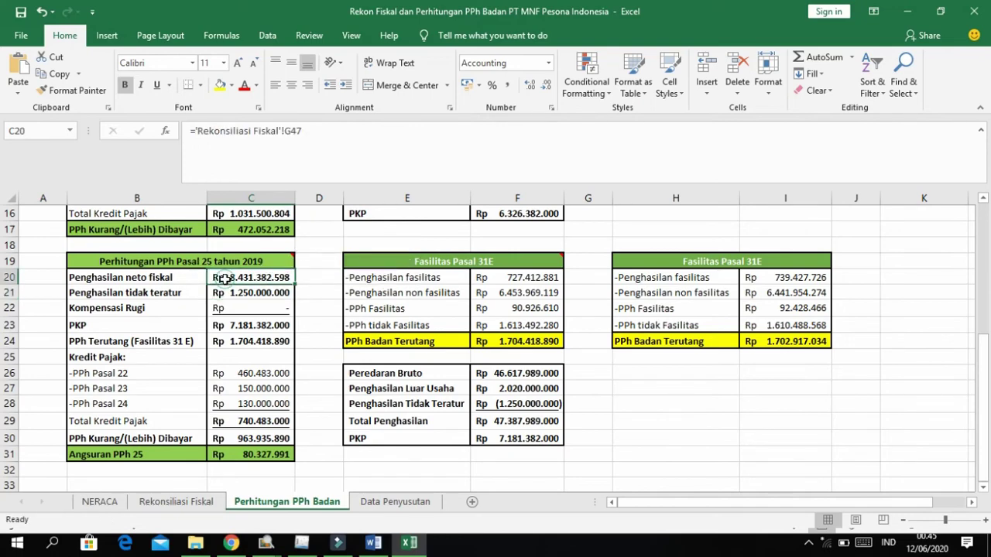
click(180, 292)
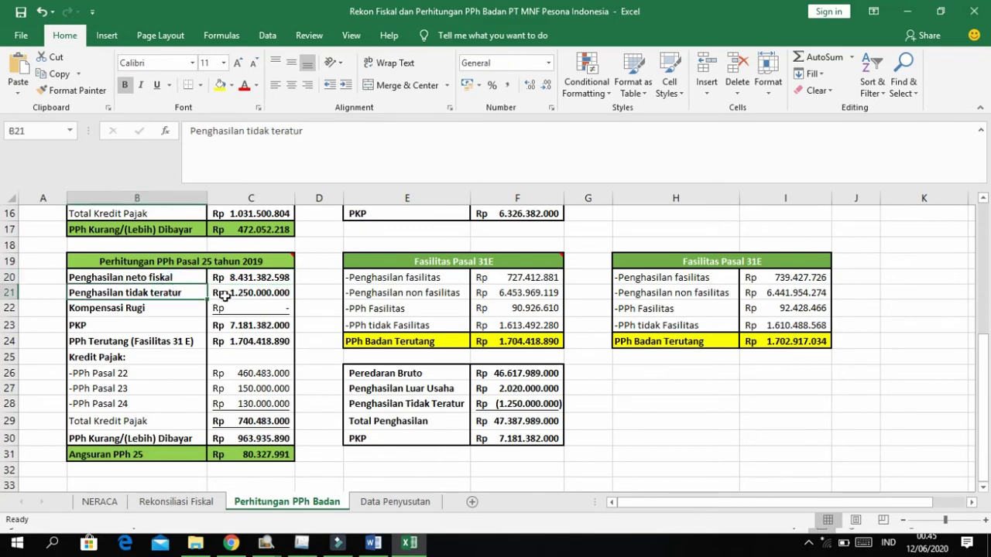
click(237, 292)
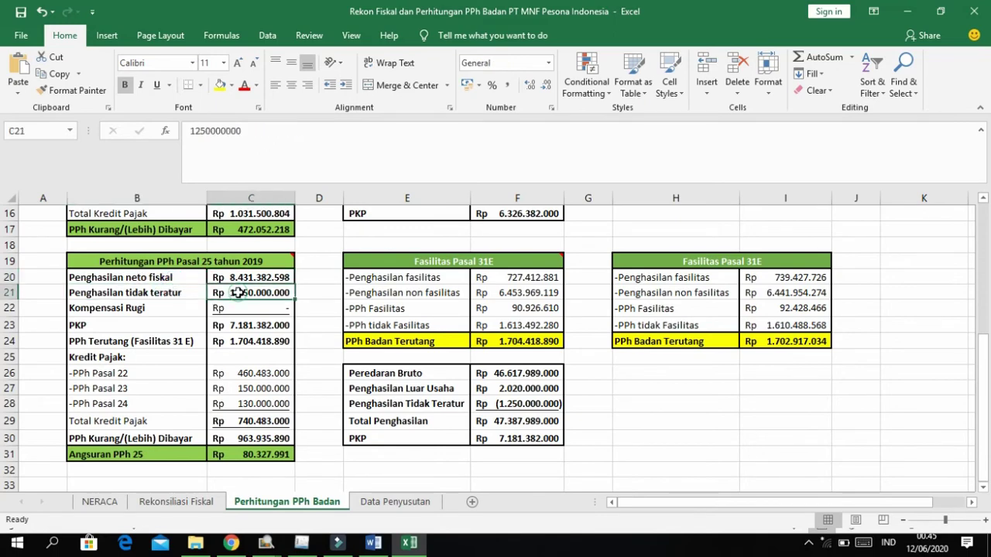
Check the Laba selisih kurs line and its amount in the Rekonsiliasi Fiskal sheet, then return to Perhitungan PPh Badan.
click(194, 503)
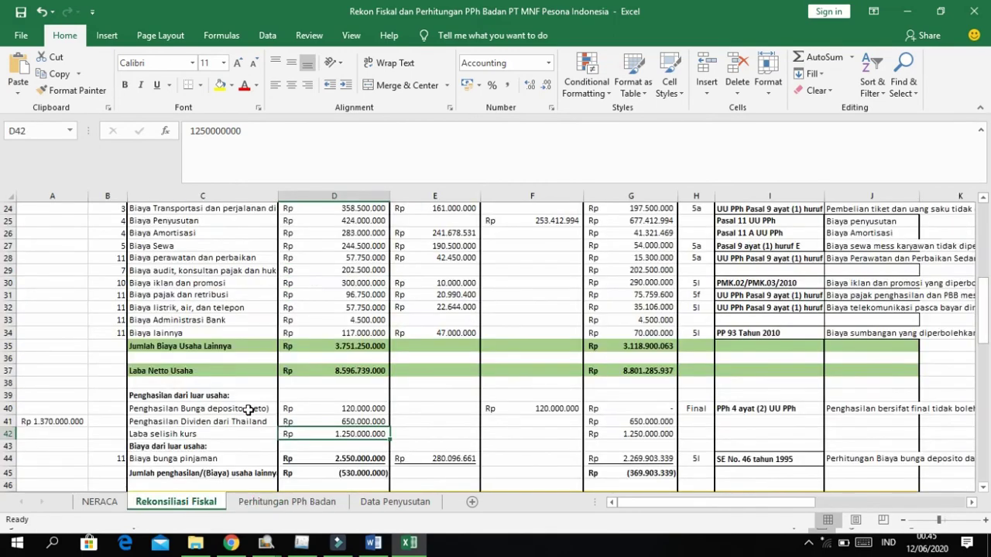
scroll(250, 410, down, 2)
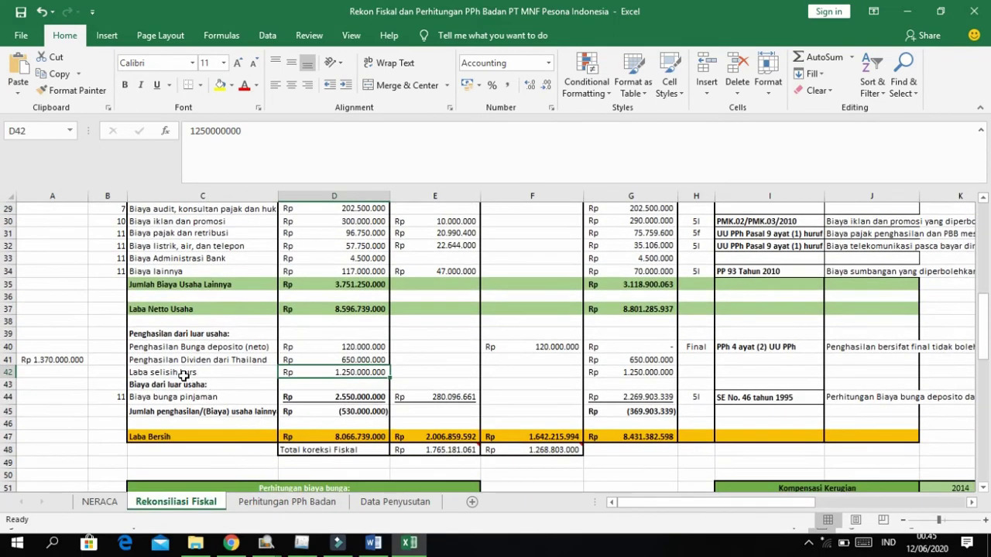
click(184, 375)
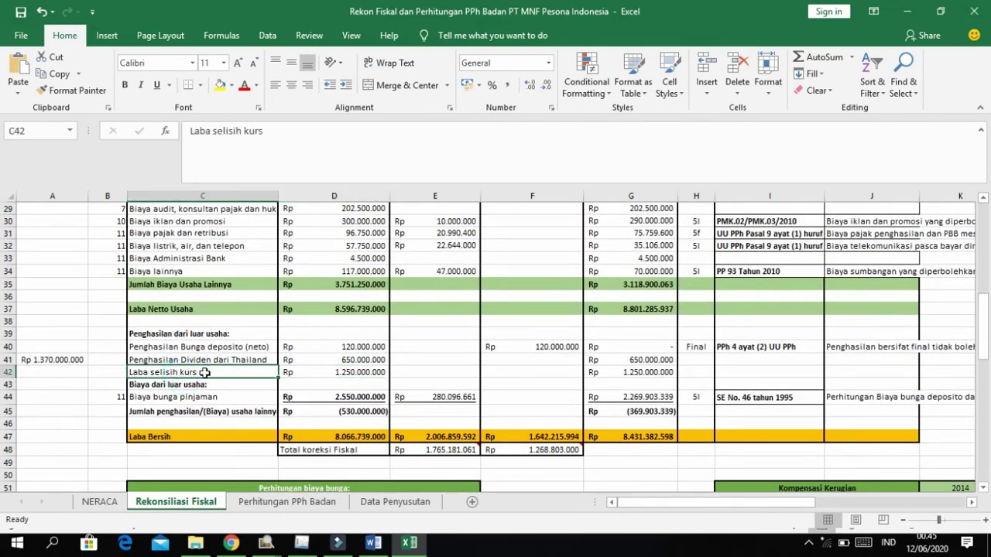
click(354, 369)
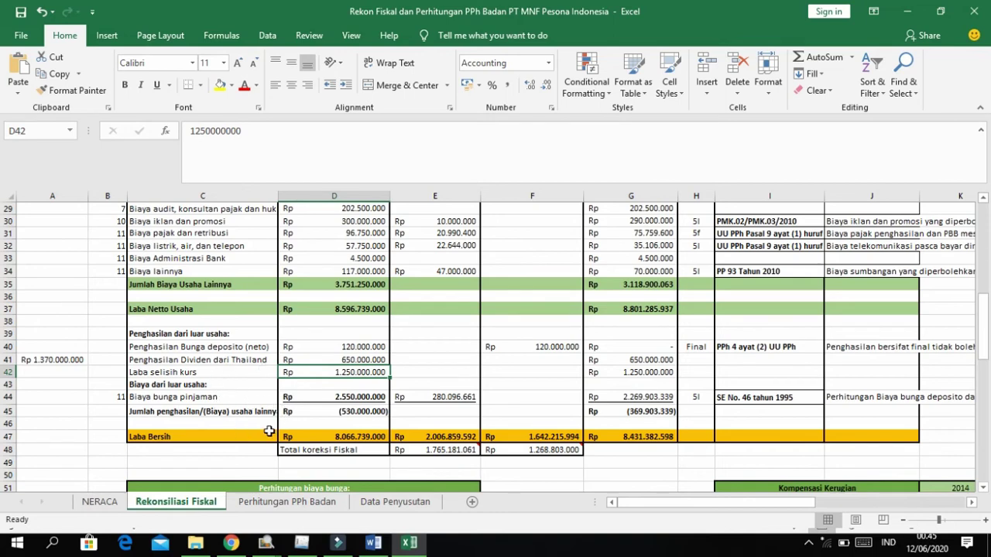
click(285, 503)
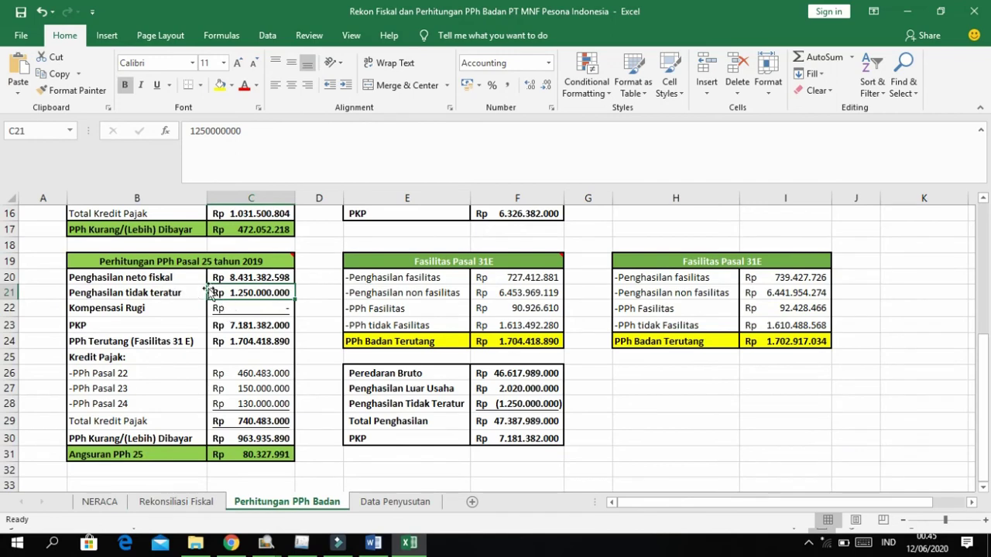
Copy the 2019 PKP of 7.181.382.000 from the workbook into eSPT line 14a, Penghasilan Yang Menjadi Dasar Perhitungan Angsuran.
click(248, 326)
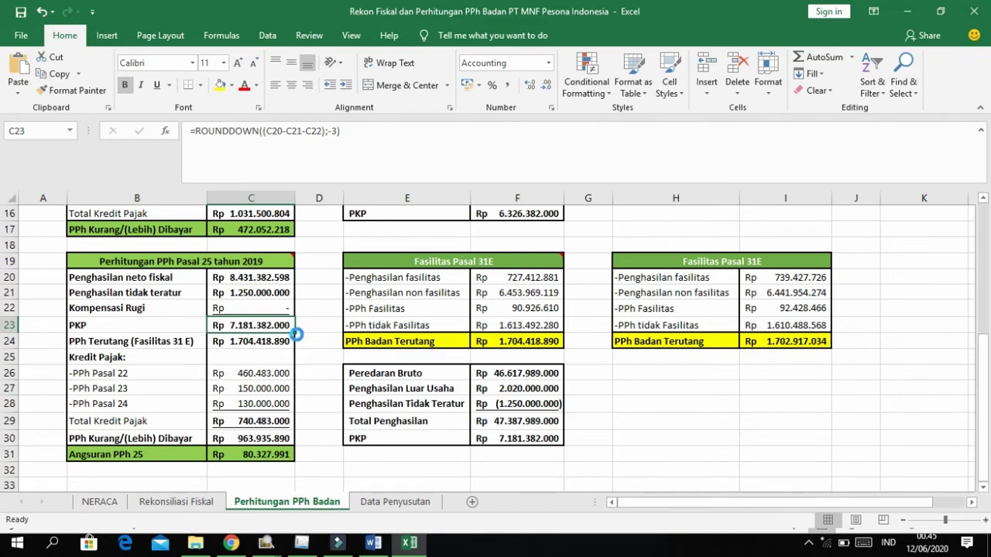
key(ctrl+c)
key(alt+Tab)
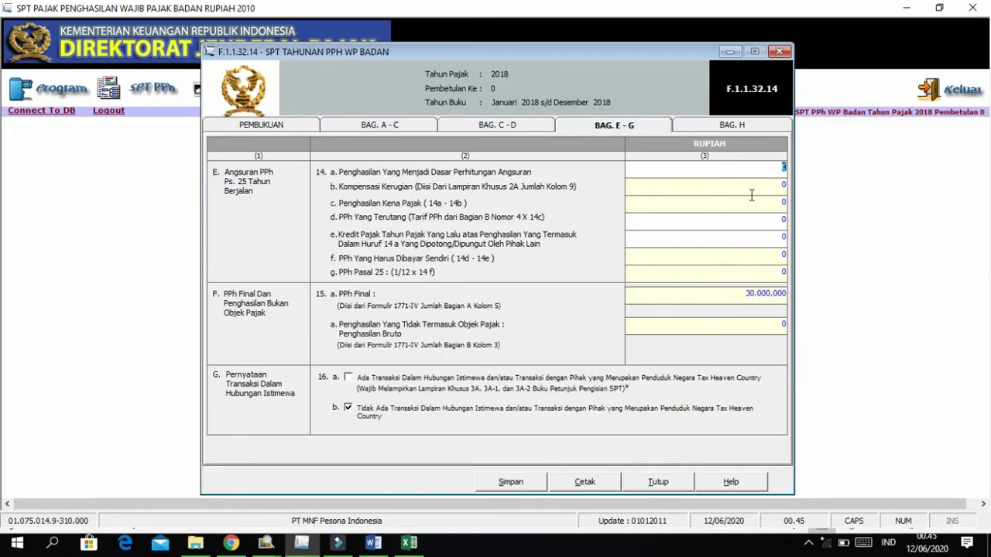
click(782, 166)
right_click(772, 173)
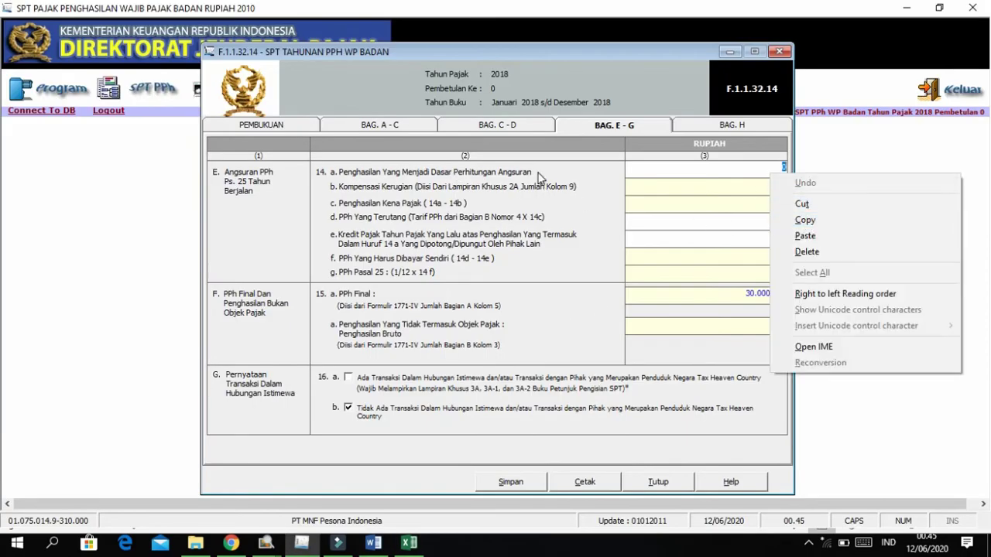
click(805, 236)
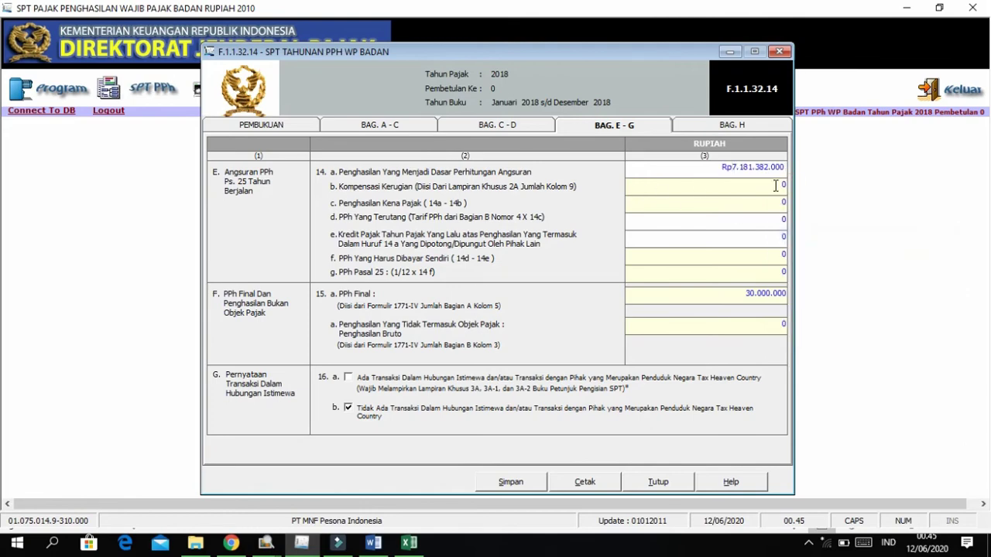
key(BackSpace)
key(Tab)
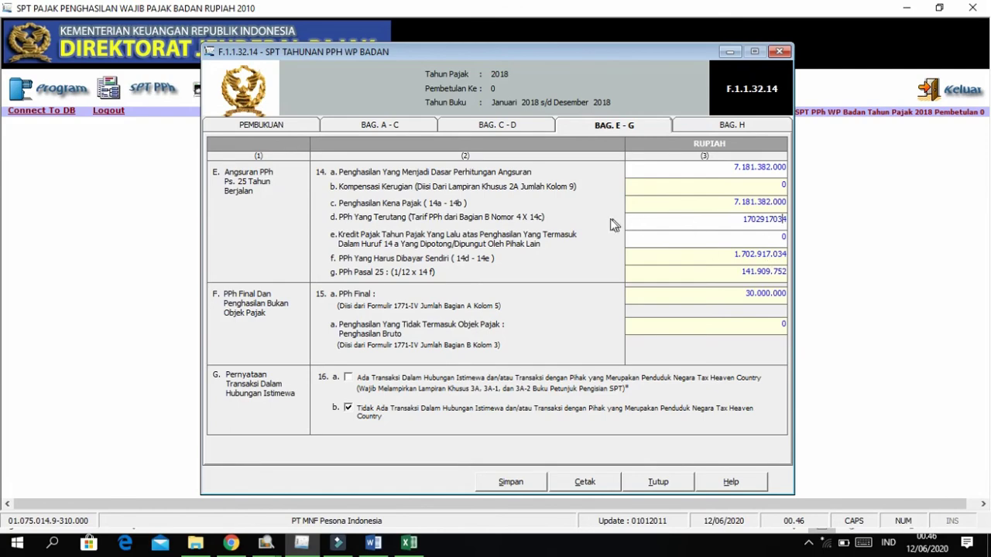
In the workbook, examine how Total Penghasilan and the PPh Badan Terutang with Fasilitas Pasal 31E are calculated for the 2019 instalment.
key(alt+Tab)
click(511, 373)
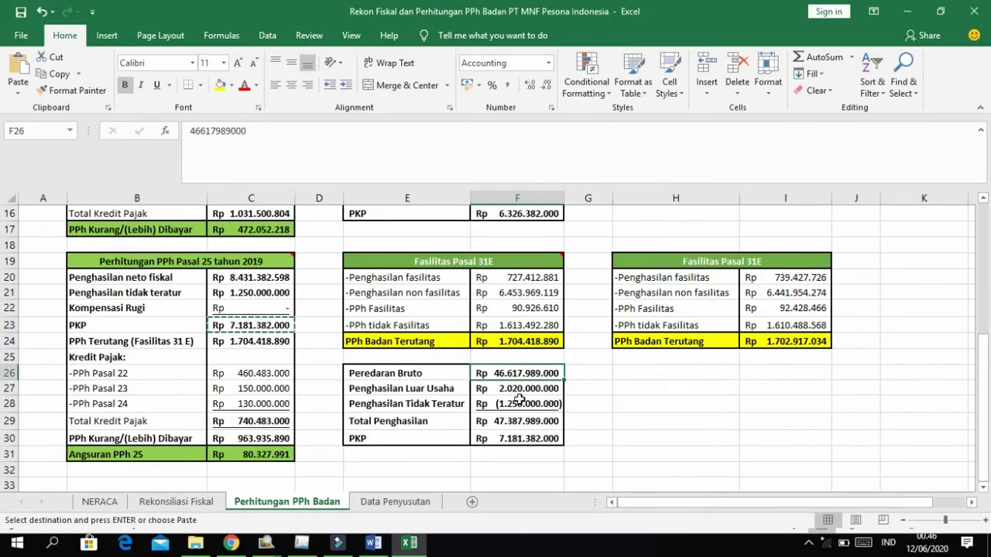
click(511, 421)
click(501, 403)
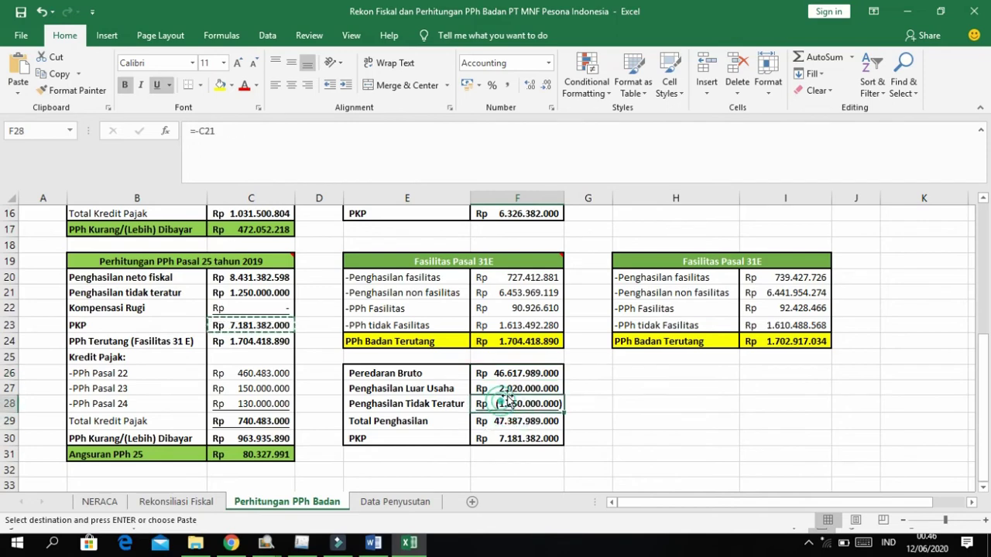
click(502, 421)
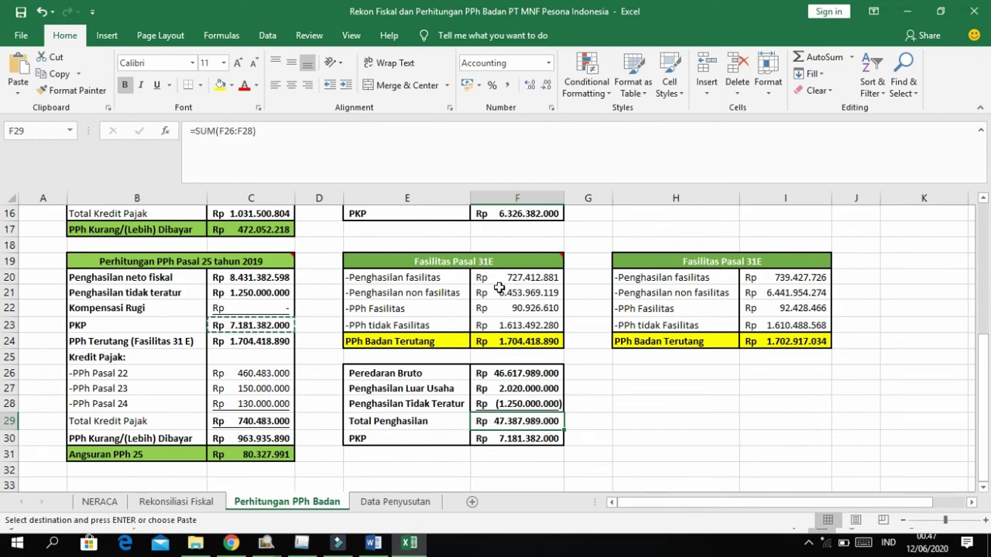
click(503, 341)
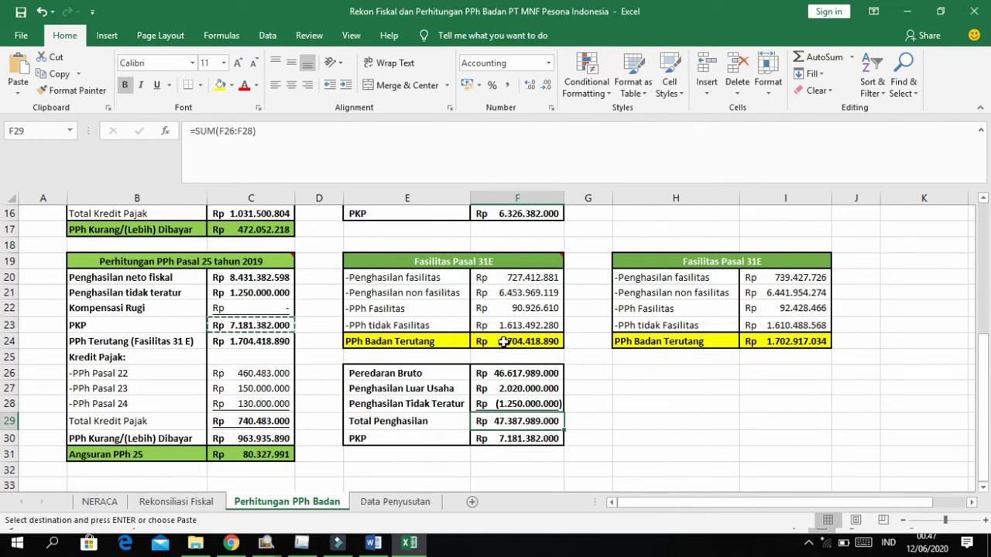
click(494, 348)
click(504, 343)
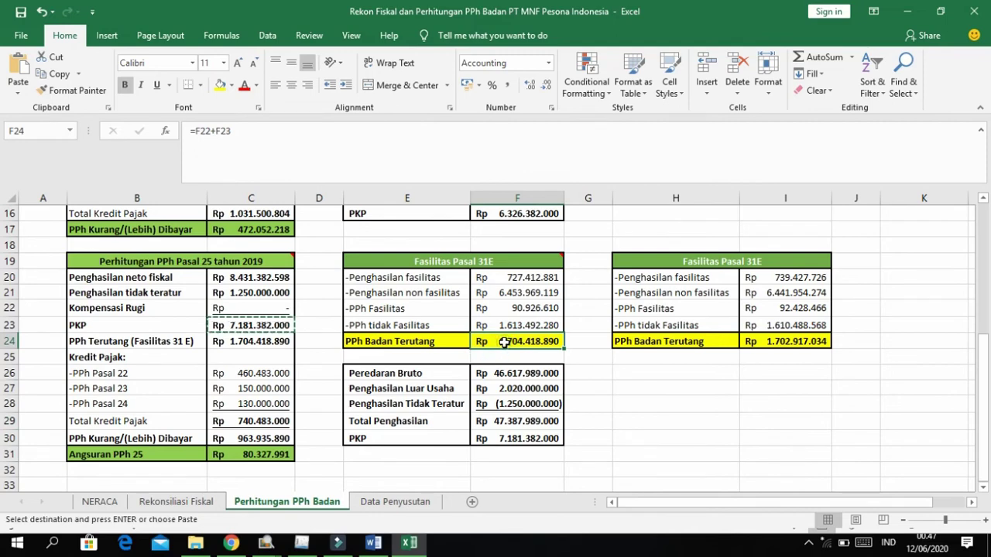
double_click(538, 343)
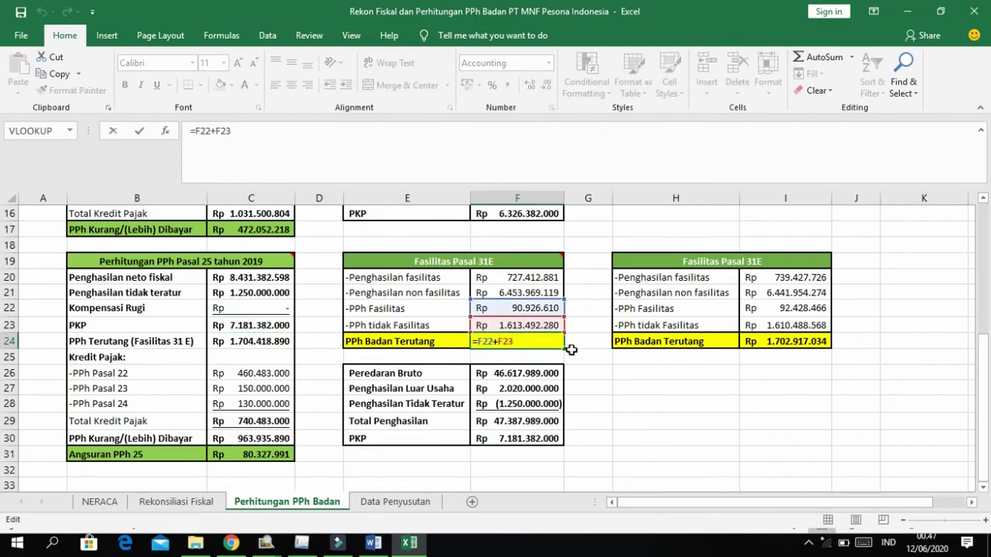
key(Escape)
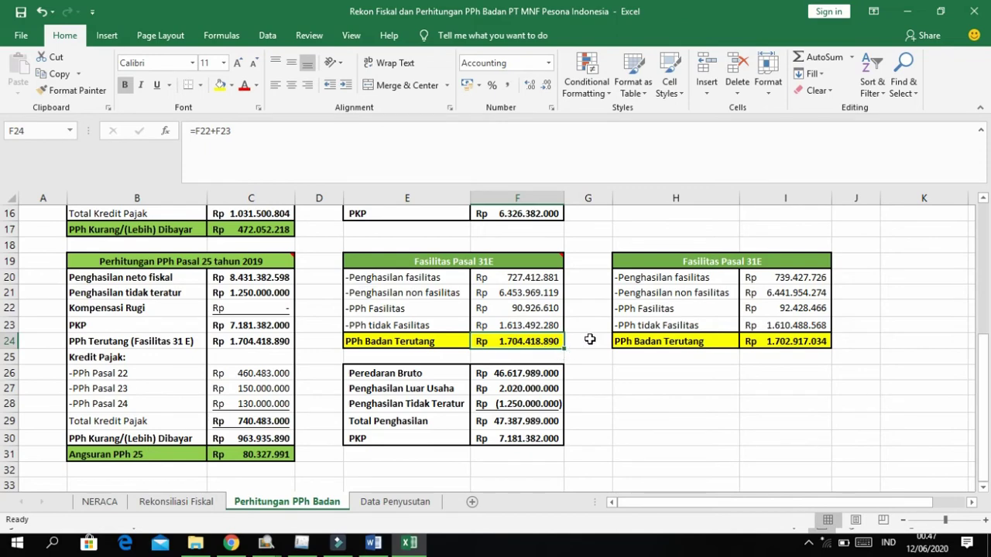
Replace eSPT line 14d, PPh Yang Terutang, with the workbook's PPh Badan Terutang of 1.704.418.890.
key(alt+Tab)
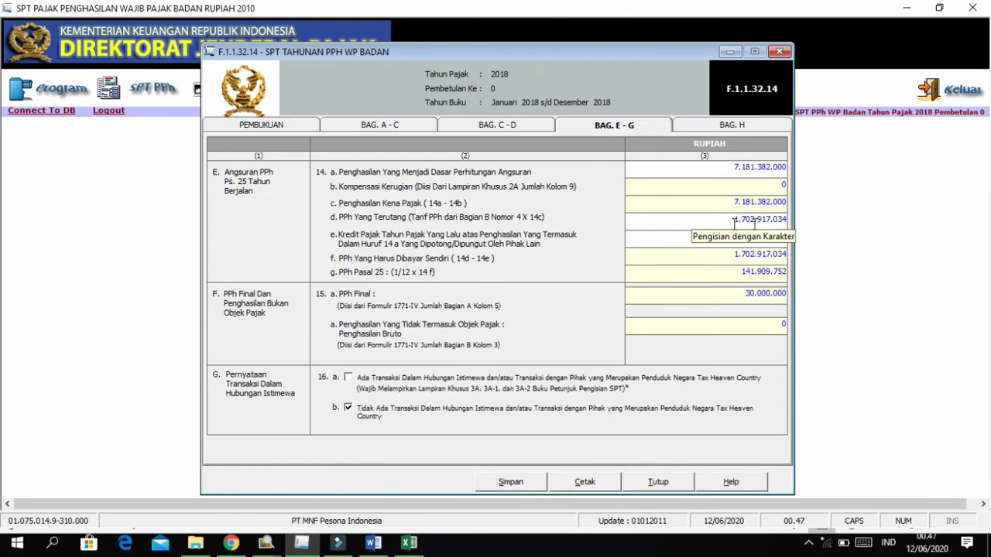
key(alt+Tab)
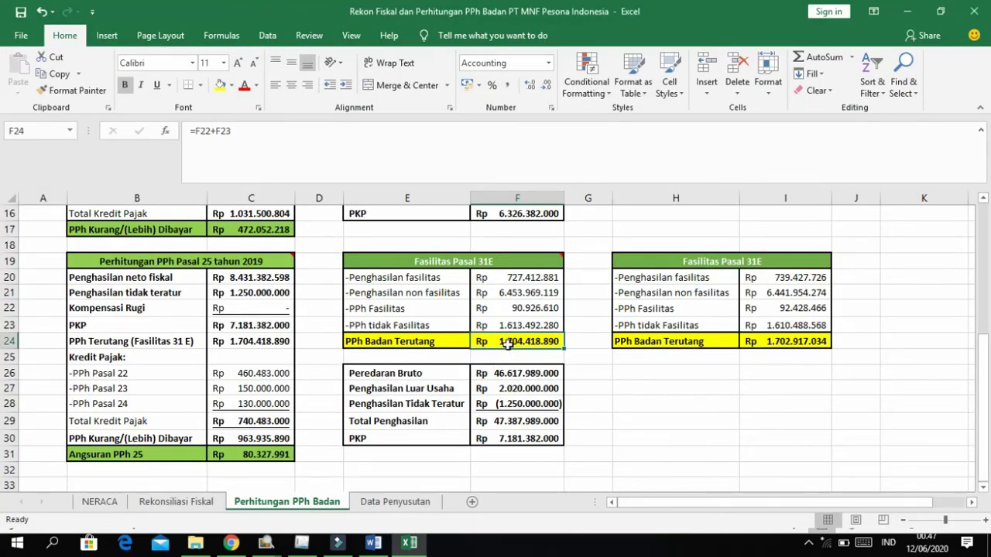
click(508, 345)
click(512, 340)
click(513, 343)
key(ctrl+c)
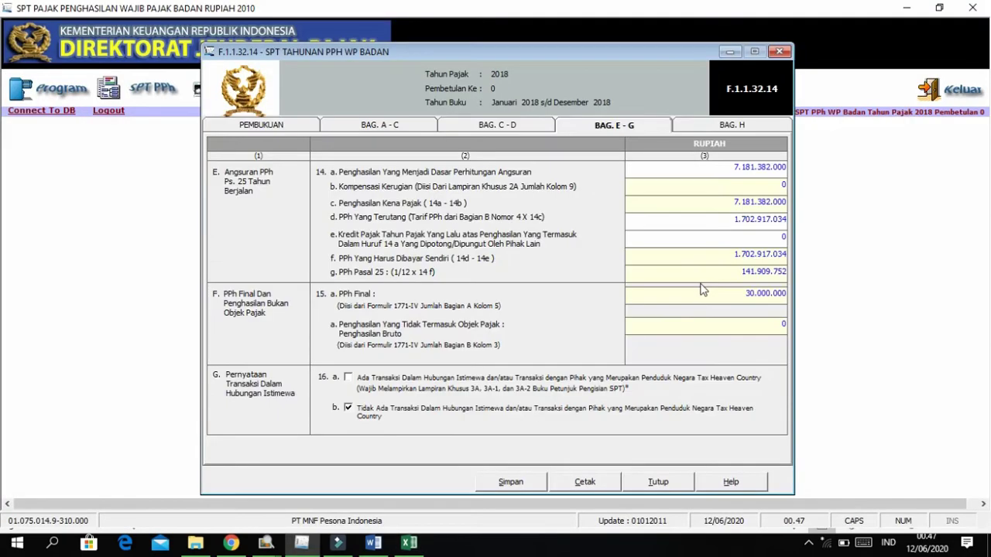
click(740, 223)
right_click(740, 221)
click(795, 285)
key(Tab)
Review the PPh Pasal 22, 23 and 24 credits in the workbook and copy their total of 740.483.000 into eSPT line 14e.
key(alt+Tab)
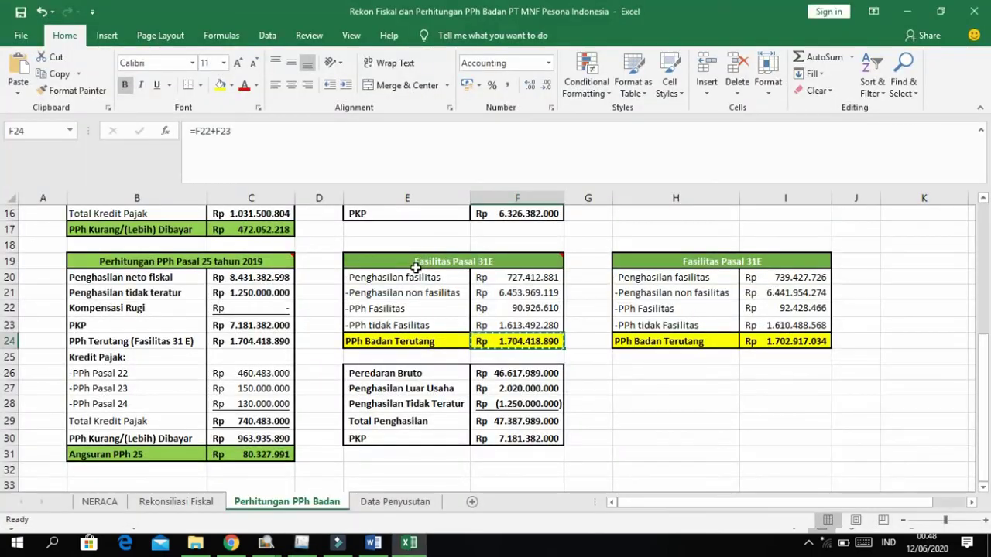
scroll(338, 359, up, 1)
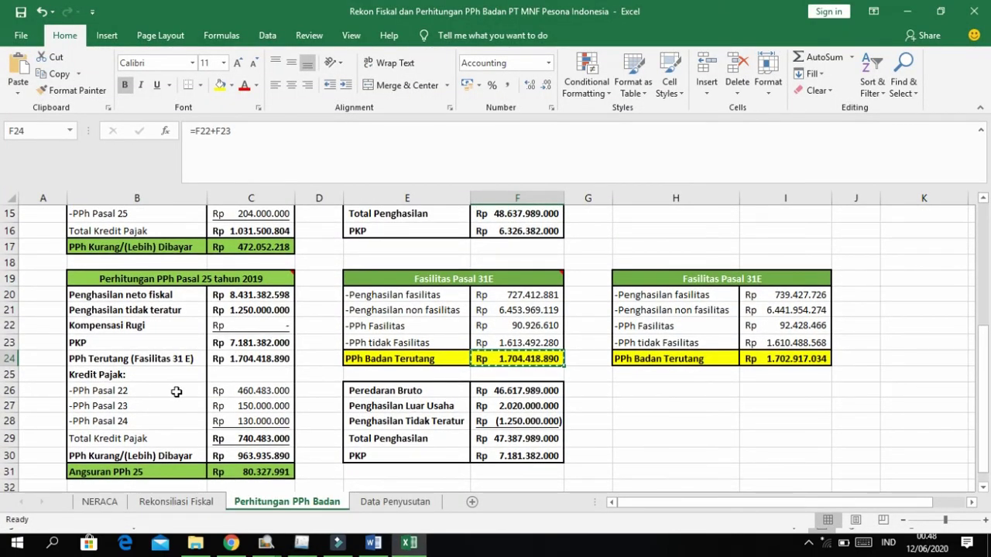
click(283, 389)
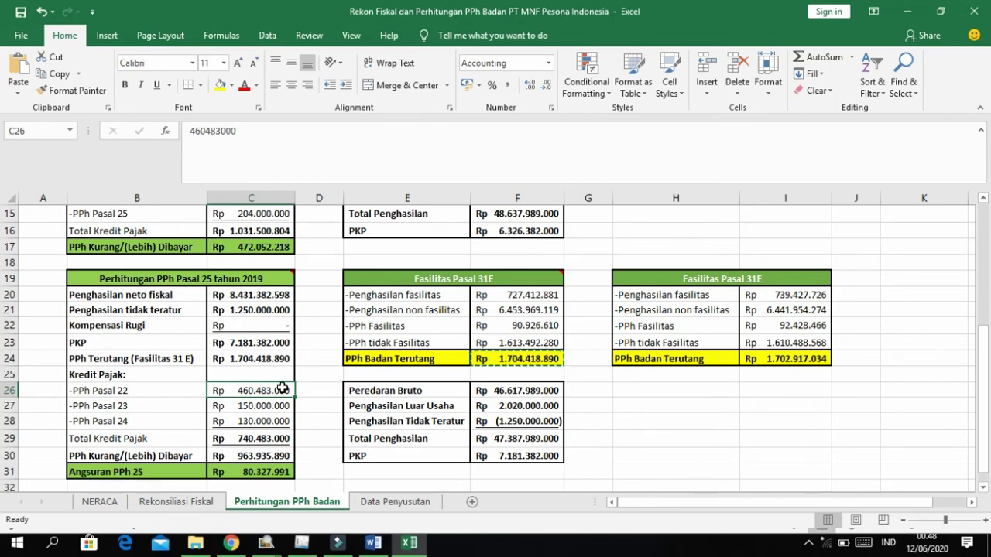
click(133, 390)
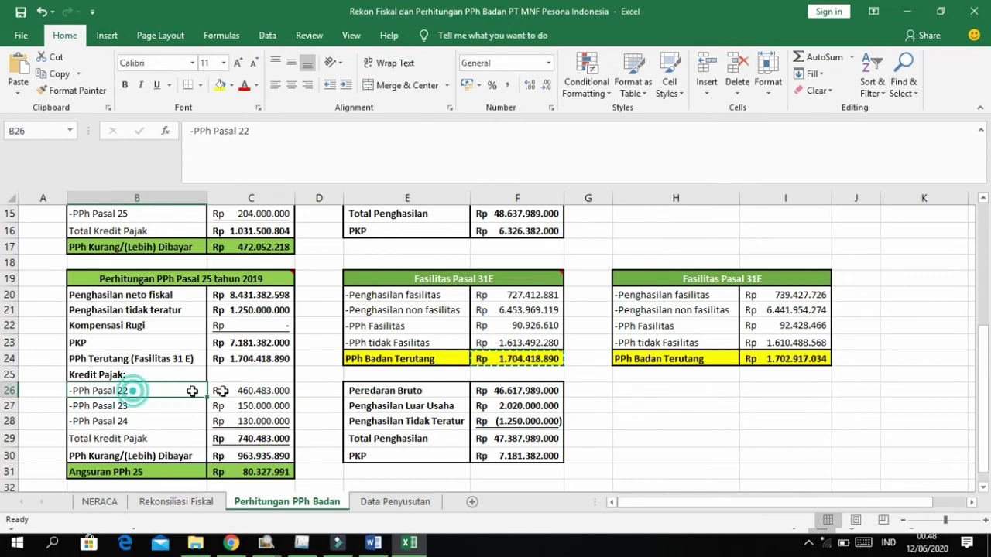
click(126, 404)
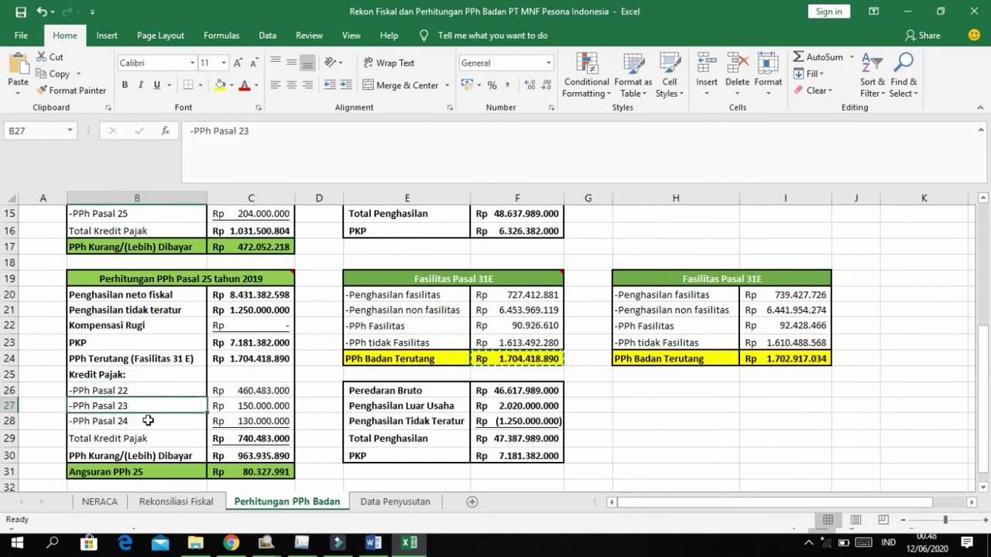
click(137, 420)
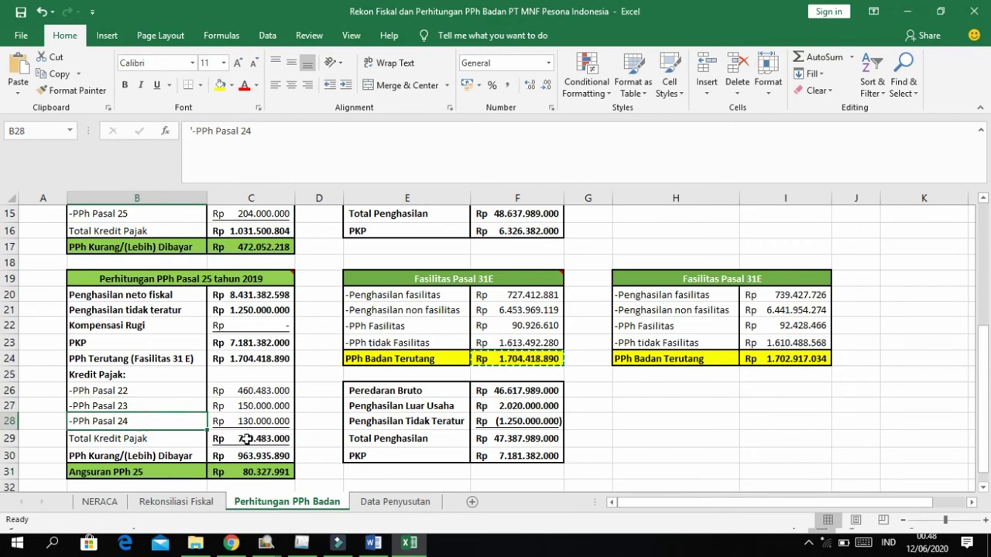
click(246, 438)
key(ctrl+c)
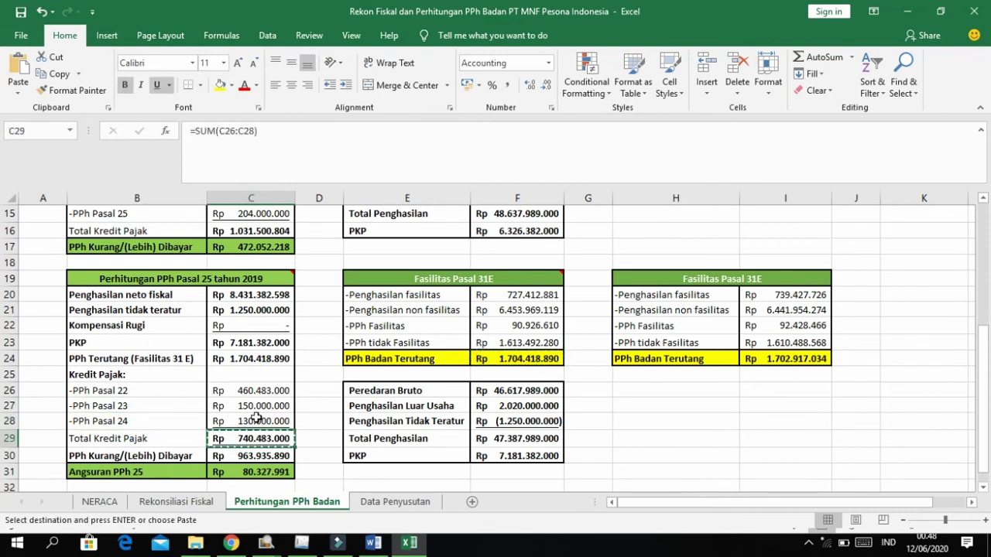
key(alt+Tab)
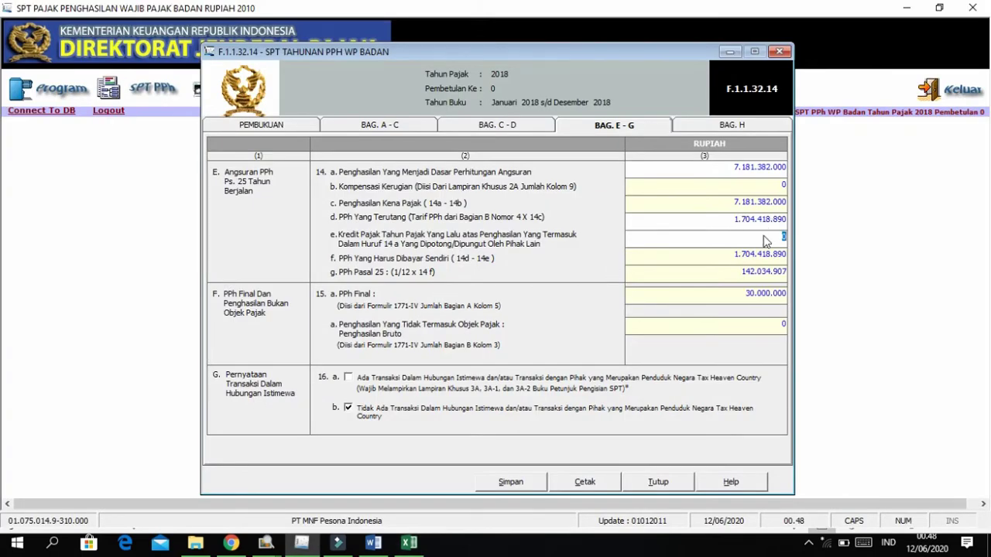
right_click(765, 241)
click(823, 302)
click(739, 272)
Check the PPh Final line in eSPT and compare the Pasal 25 instalment with the workbook's 2019 calculation.
click(744, 295)
click(738, 296)
key(alt+Tab)
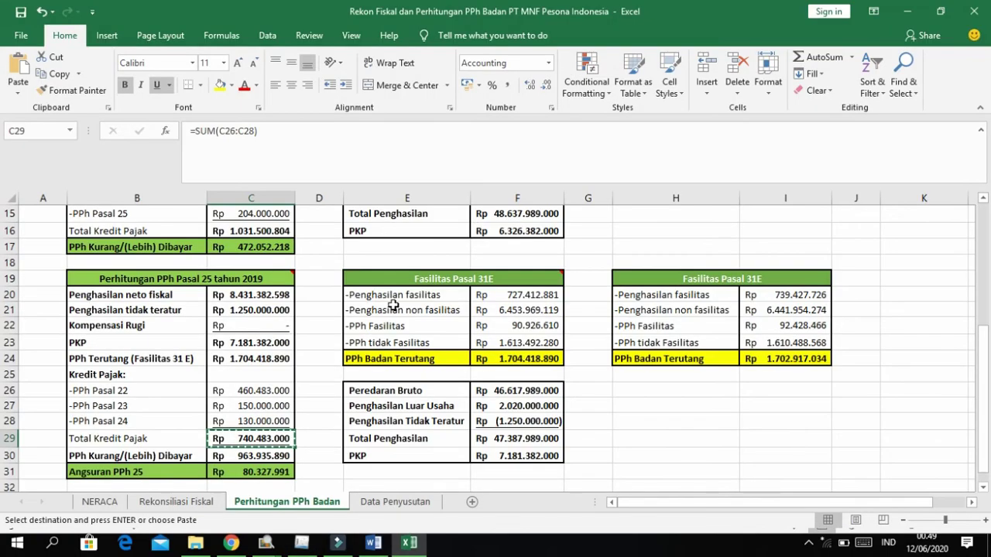
scroll(393, 306, up, 1)
scroll(310, 394, down, 1)
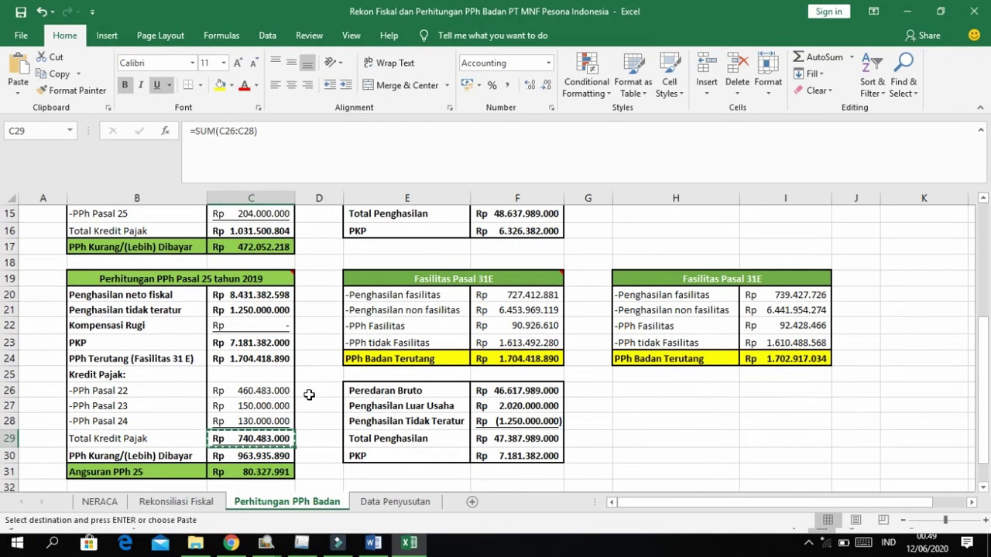
key(alt+Tab)
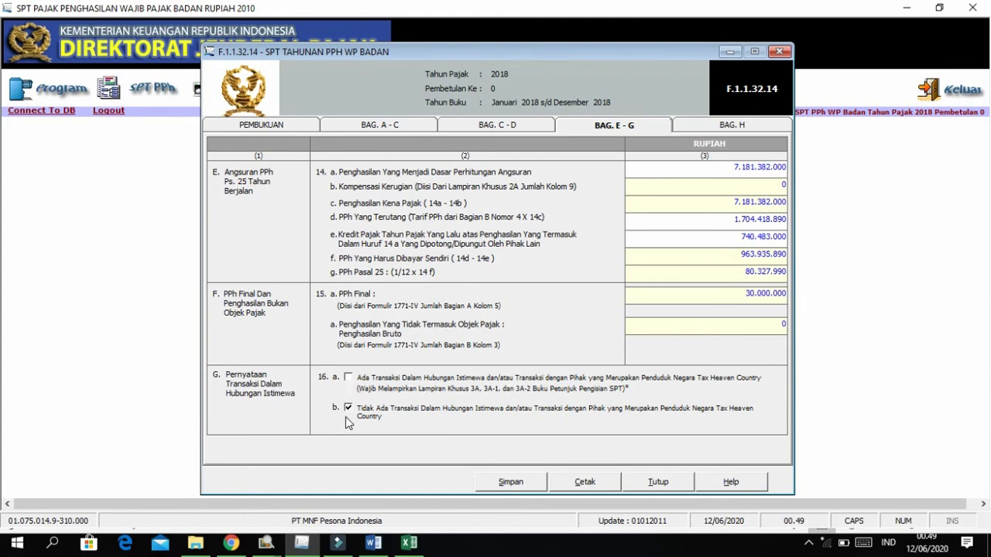
In Bagian H Lampiran, mark Laporan Keuangan as attached and unmark Daftar Fasilitas Penanaman Modal.
click(705, 127)
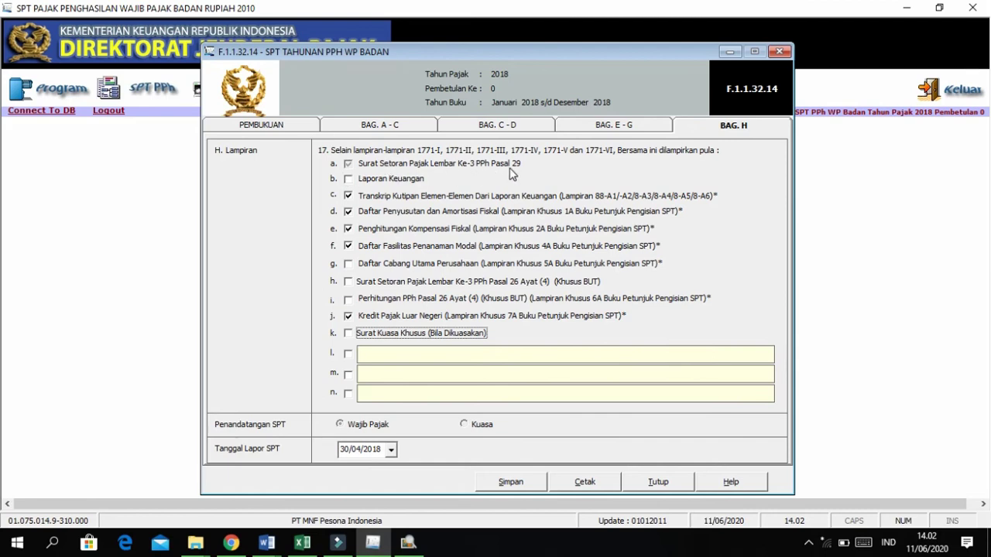
click(349, 181)
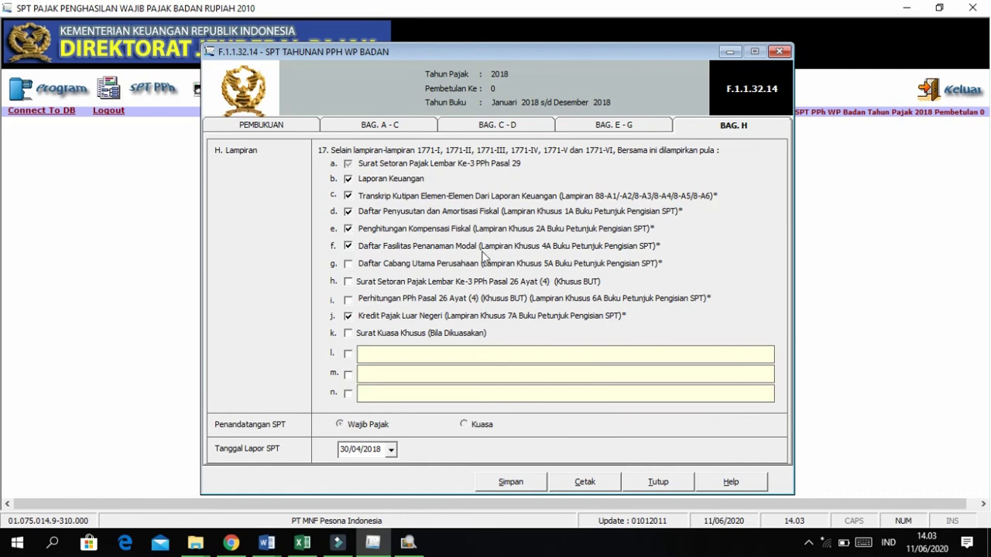
click(349, 244)
click(348, 246)
Set Tanggal Lapor SPT to 28/04/2019.
click(391, 450)
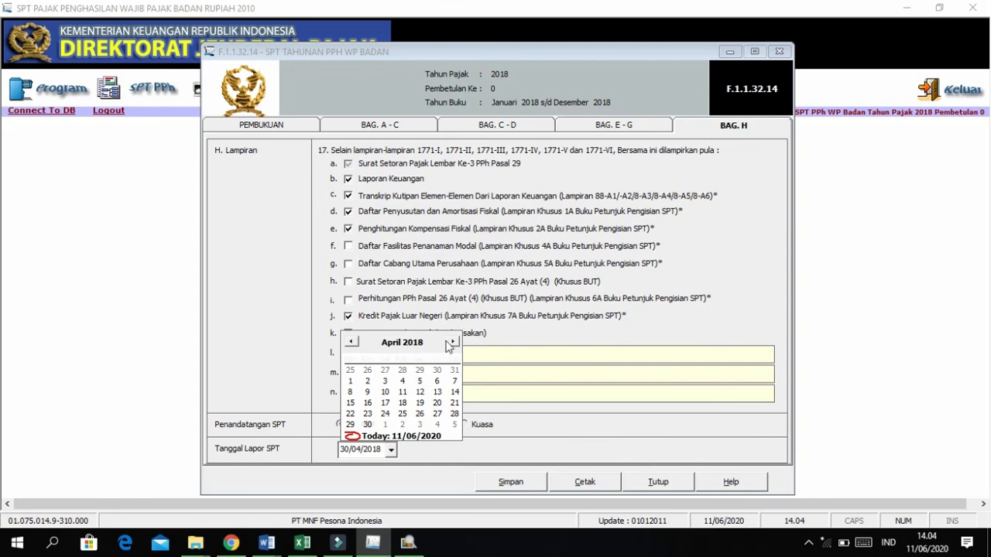
click(422, 344)
click(434, 339)
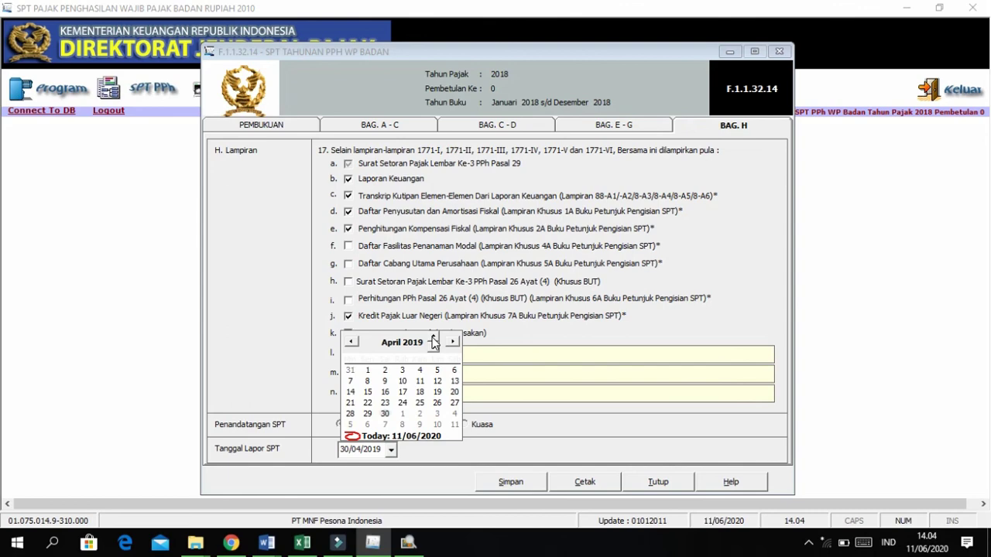
click(351, 415)
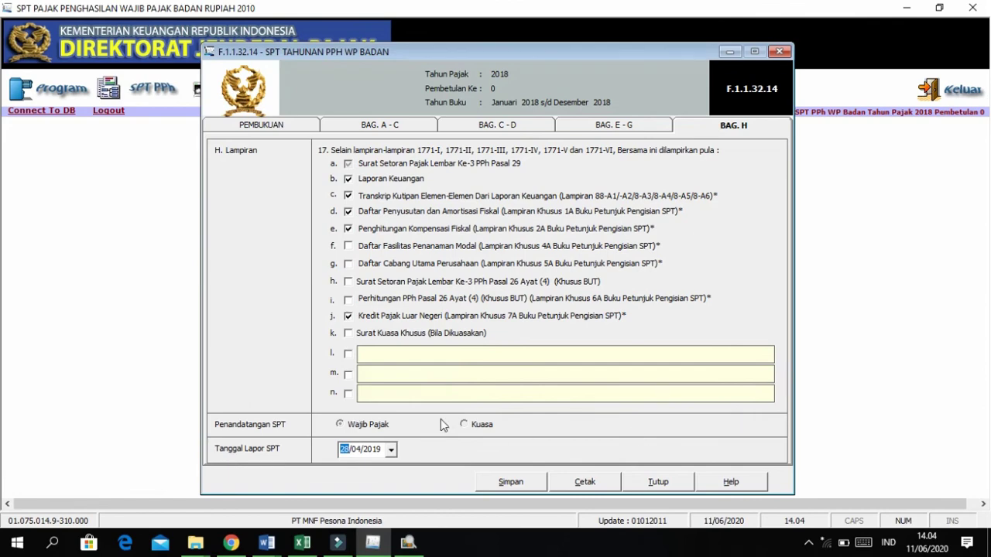
Save the SPT Tahunan PPh WP Badan form and close it.
click(513, 483)
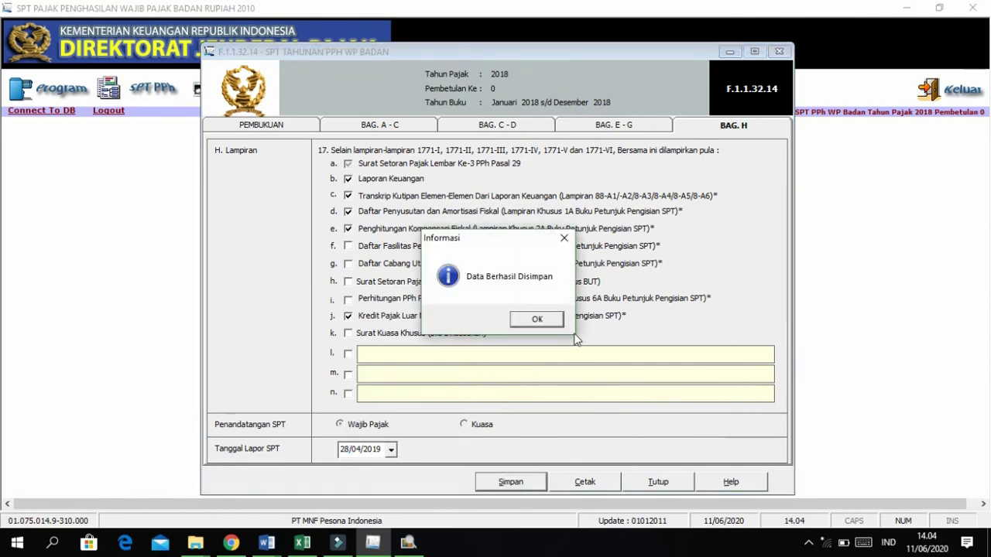
click(534, 318)
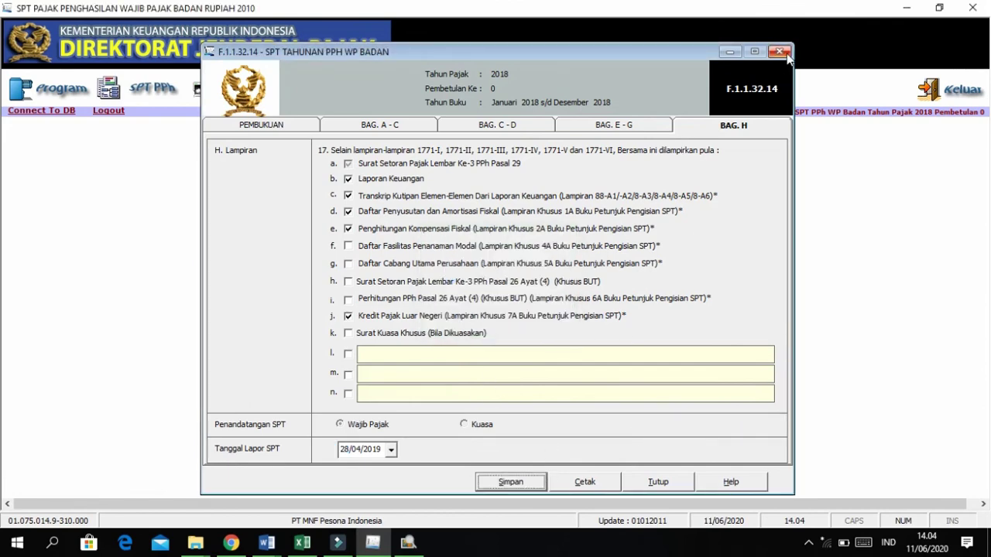
click(781, 52)
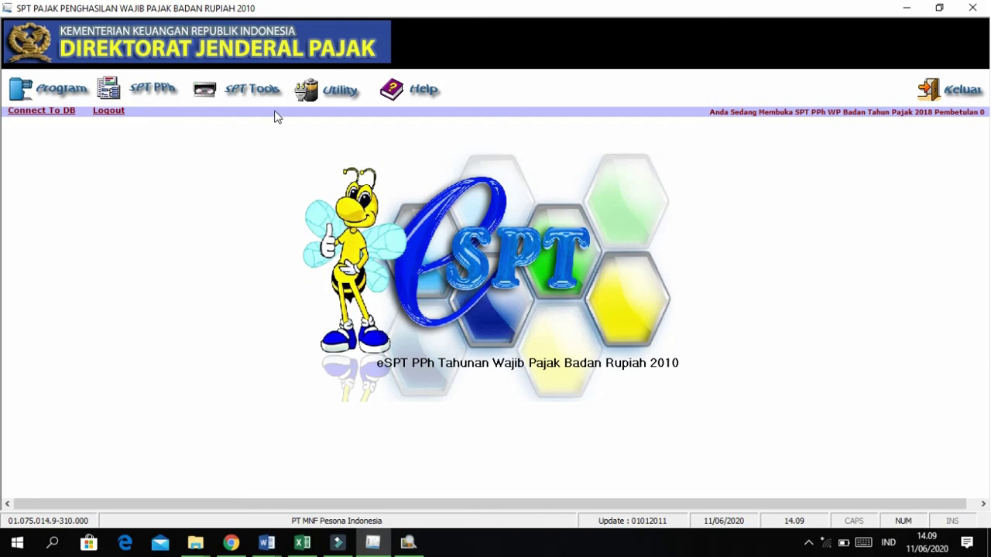
click(159, 91)
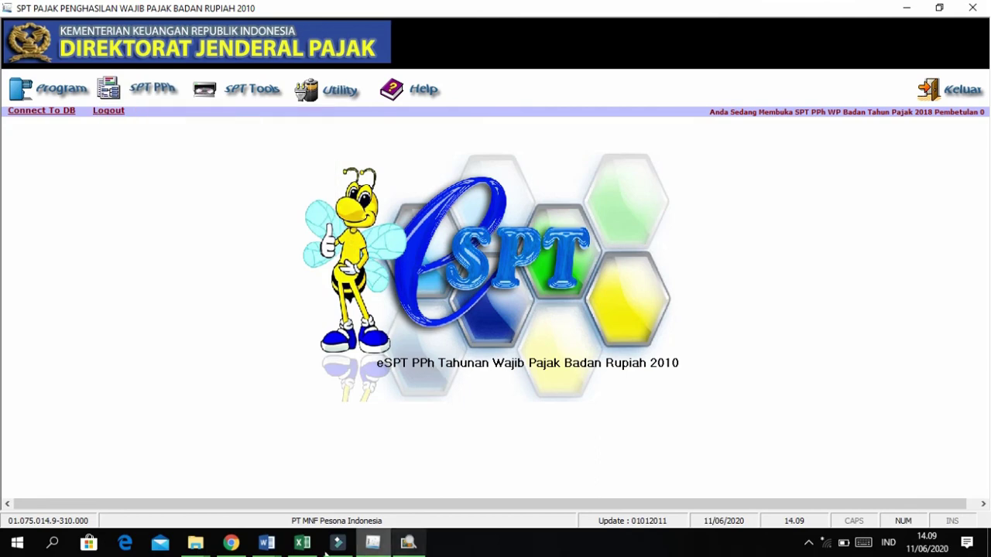
click(302, 542)
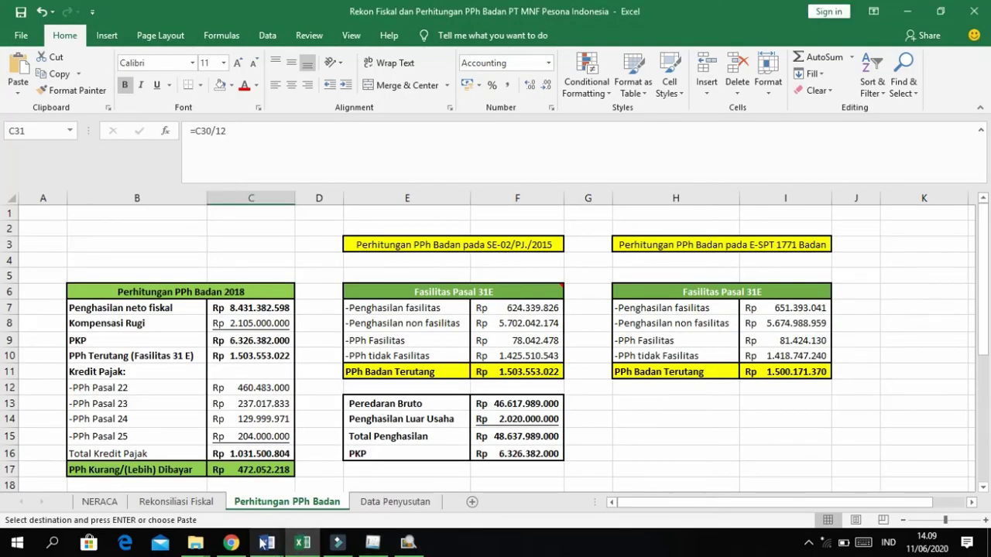
click(345, 480)
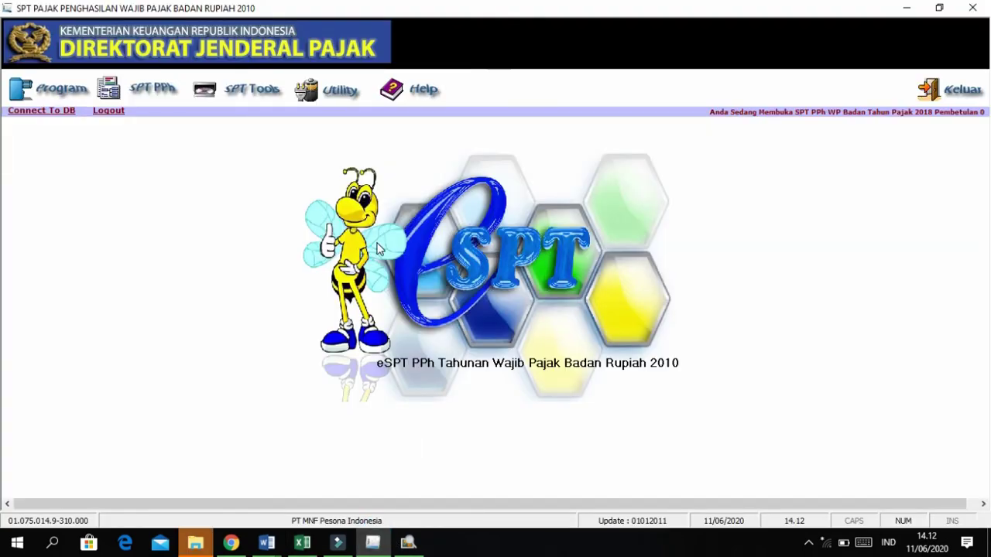
Review the Daftar Surat Setoran Pajak for the Pasal 29 payments due and already paid, and close the list.
click(155, 95)
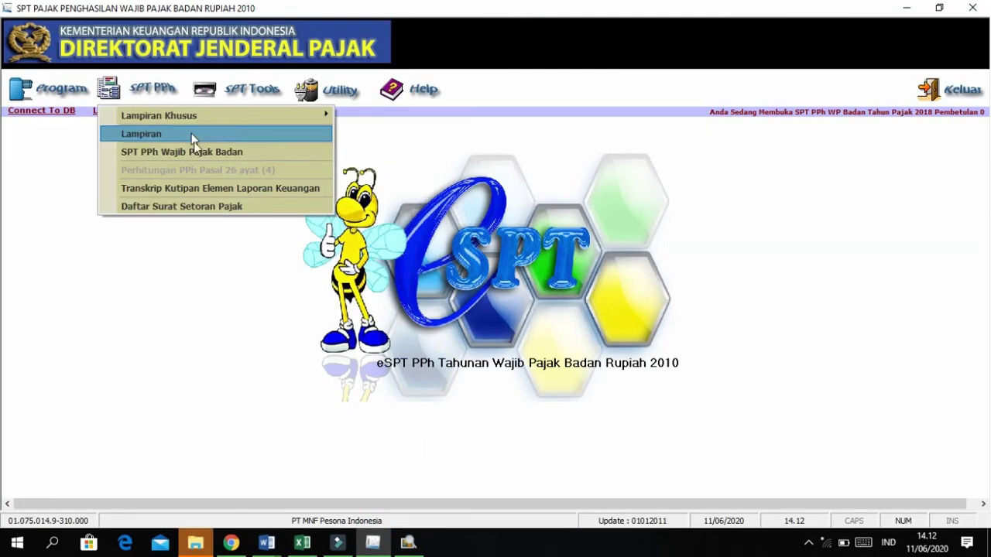
click(197, 204)
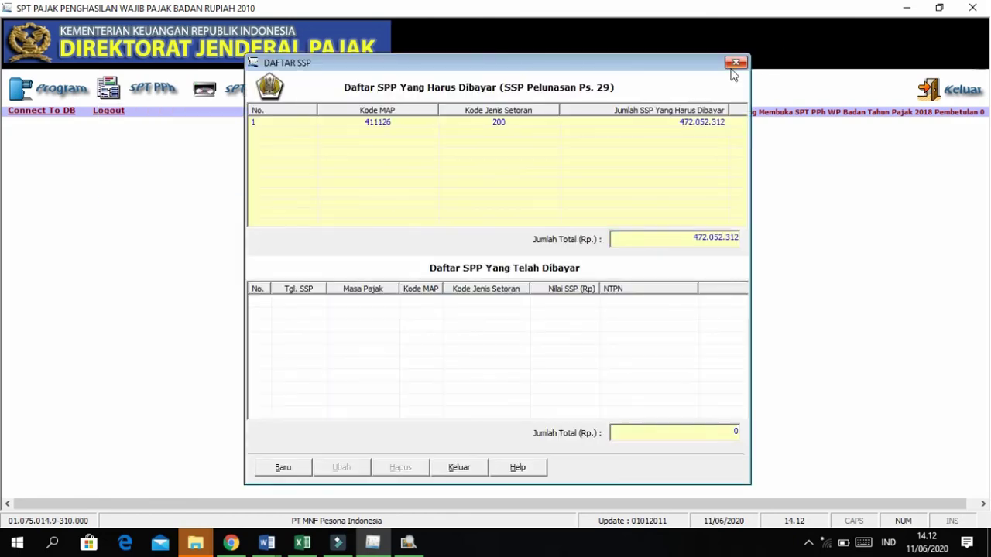
click(735, 63)
click(326, 94)
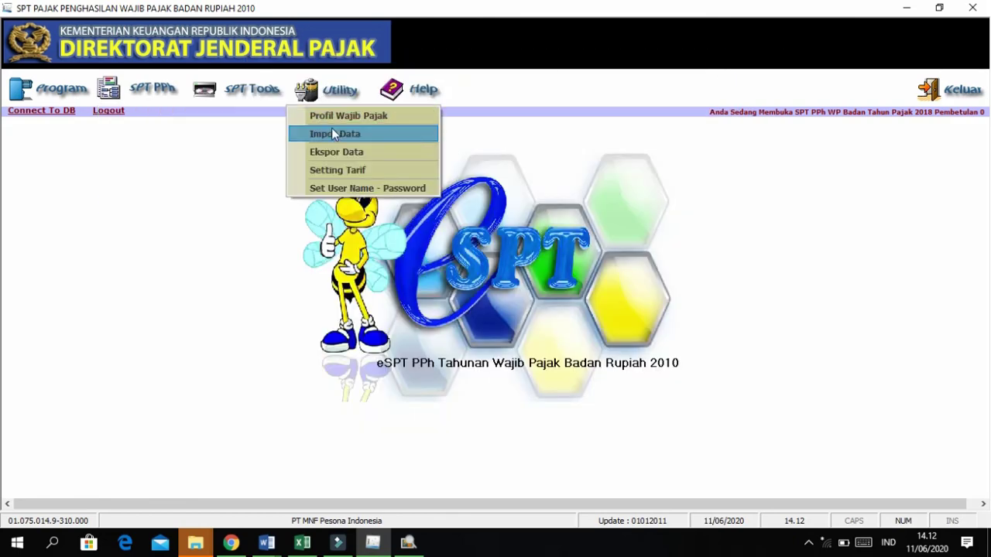
click(243, 140)
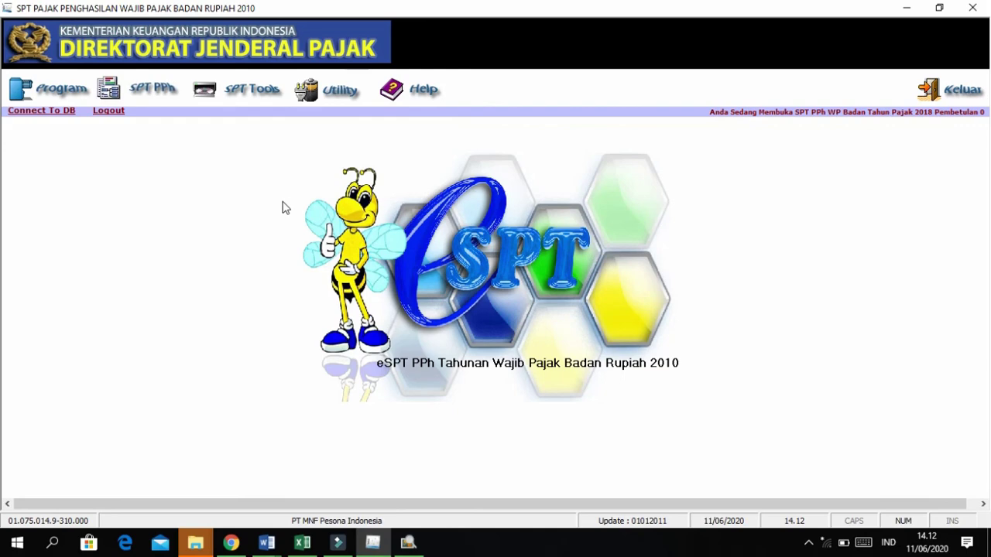